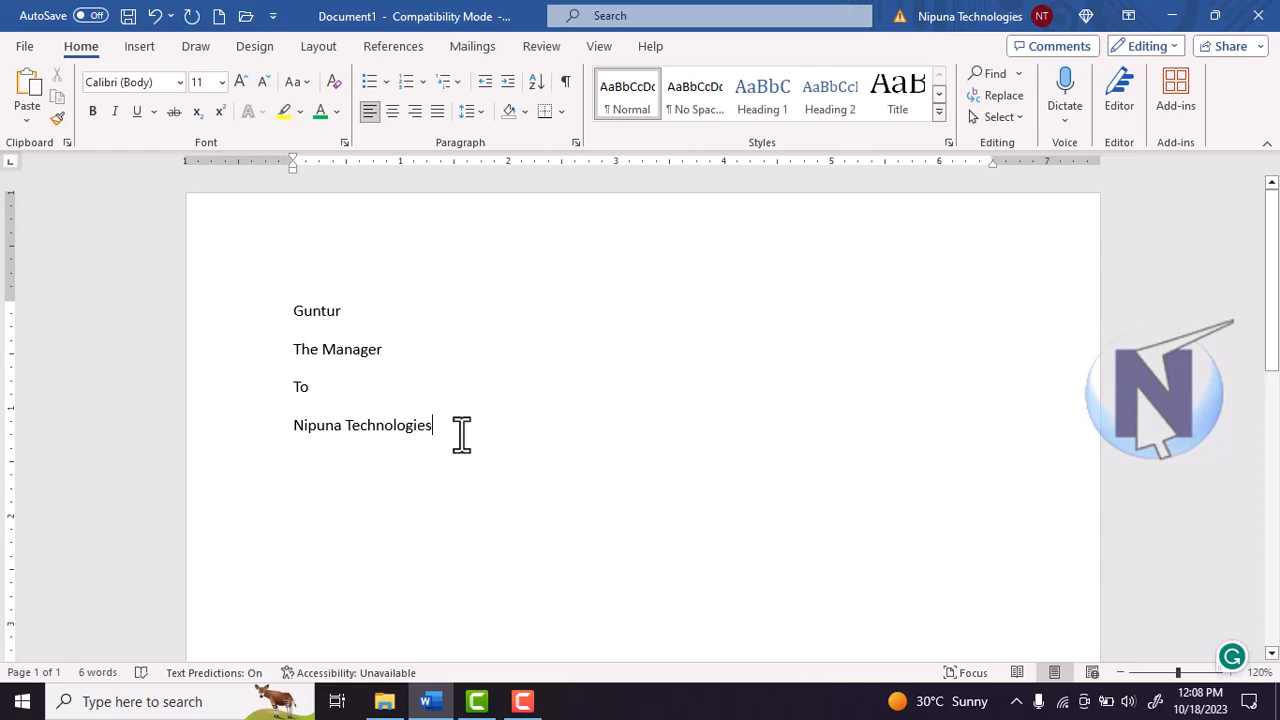
{"action": "left_click_drag", "start_coordinate": [460, 432], "coordinate": [294, 300]}
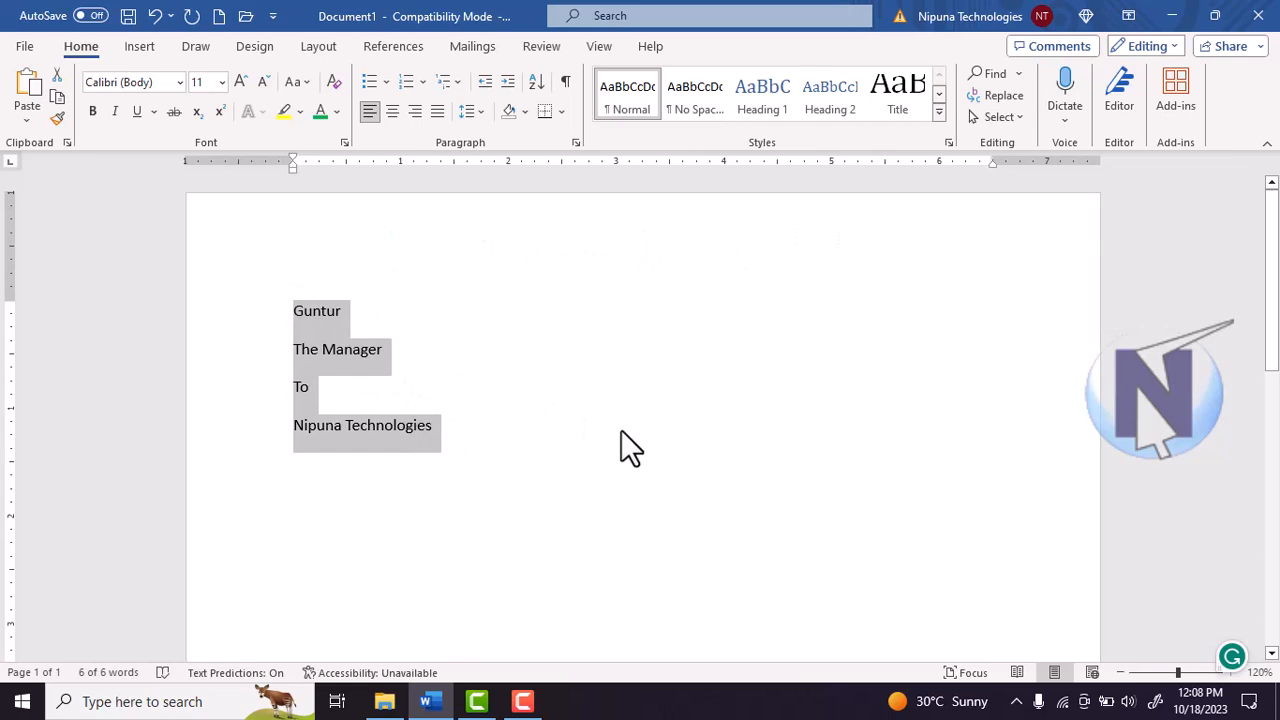
{"action": "left_click", "coordinate": [516, 478]}
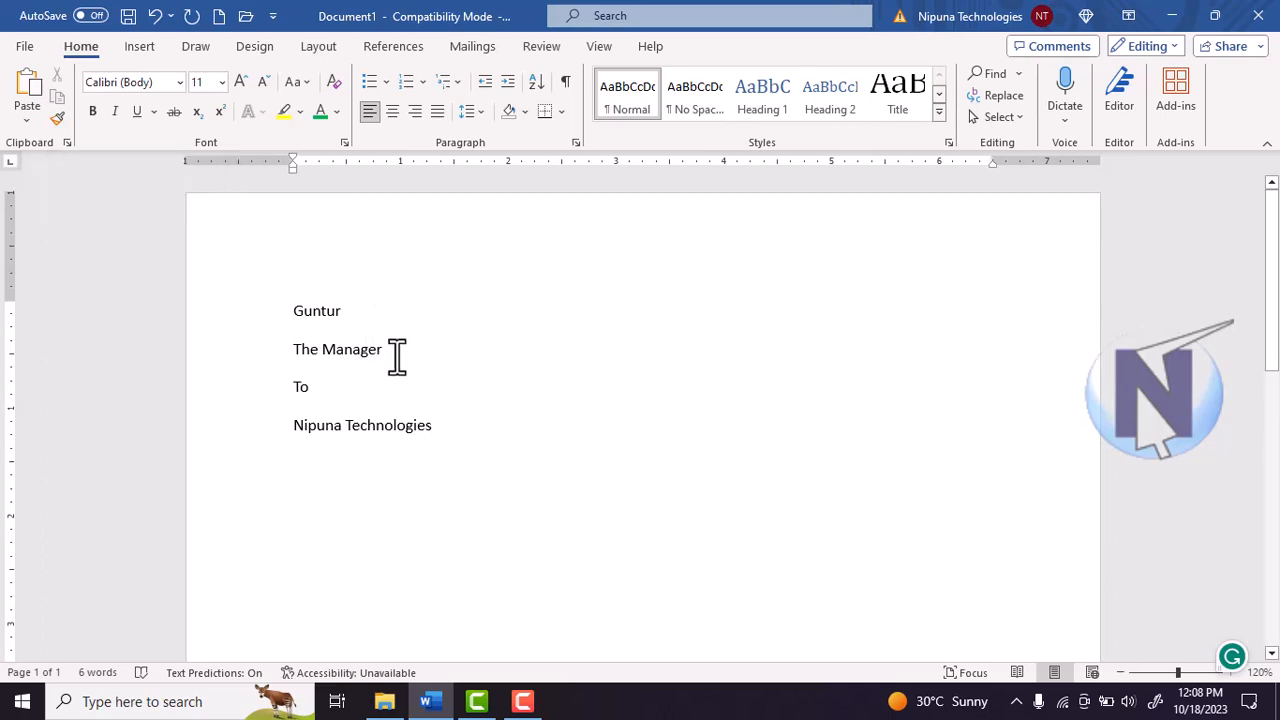
Step: Move the line "The Manager" below the line "To" by cutting and pasting, and remove the extra blank line
{"action": "left_click_drag", "start_coordinate": [381, 350], "coordinate": [294, 357]}
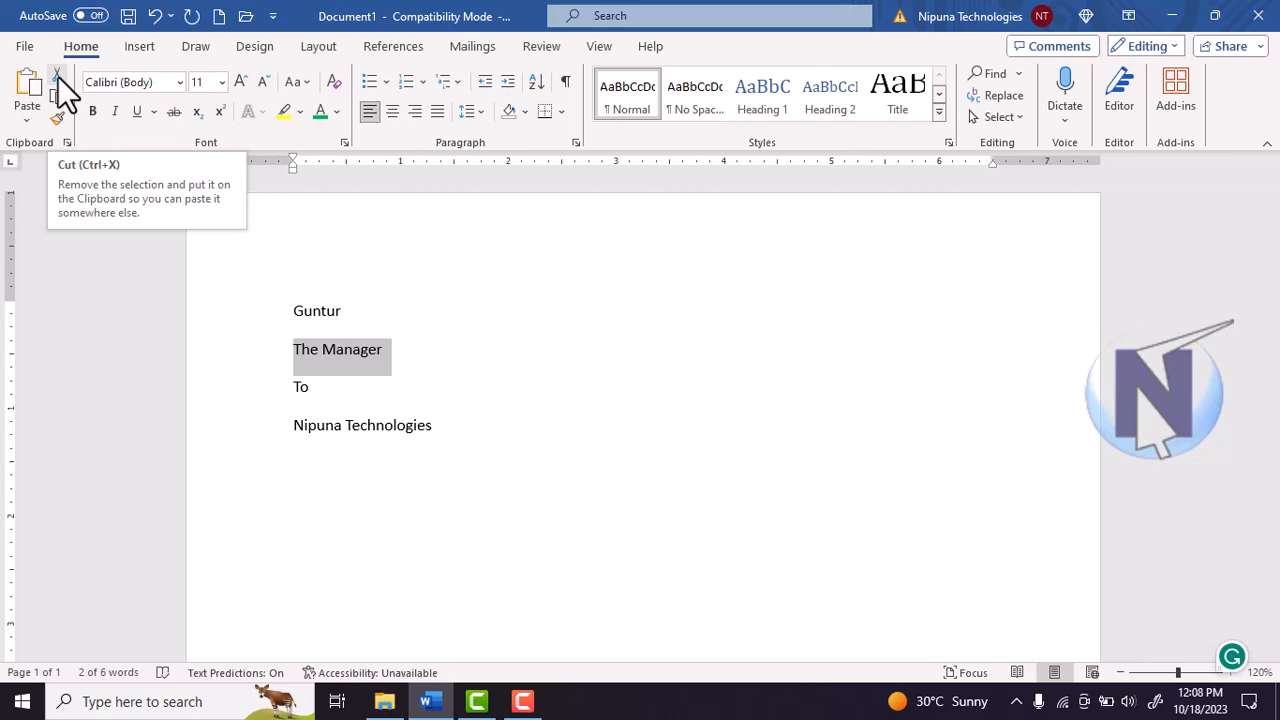
{"action": "left_click", "coordinate": [57, 76]}
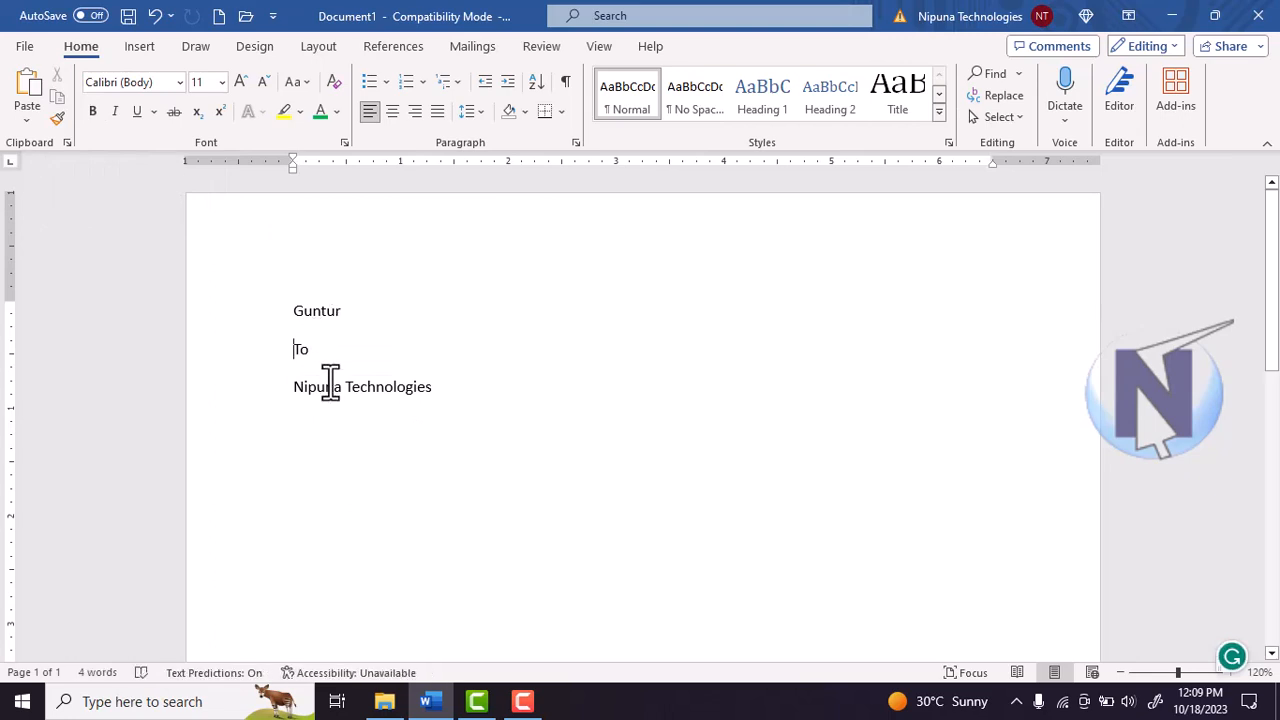
{"action": "left_click", "coordinate": [358, 352]}
{"action": "key", "text": "Return"}
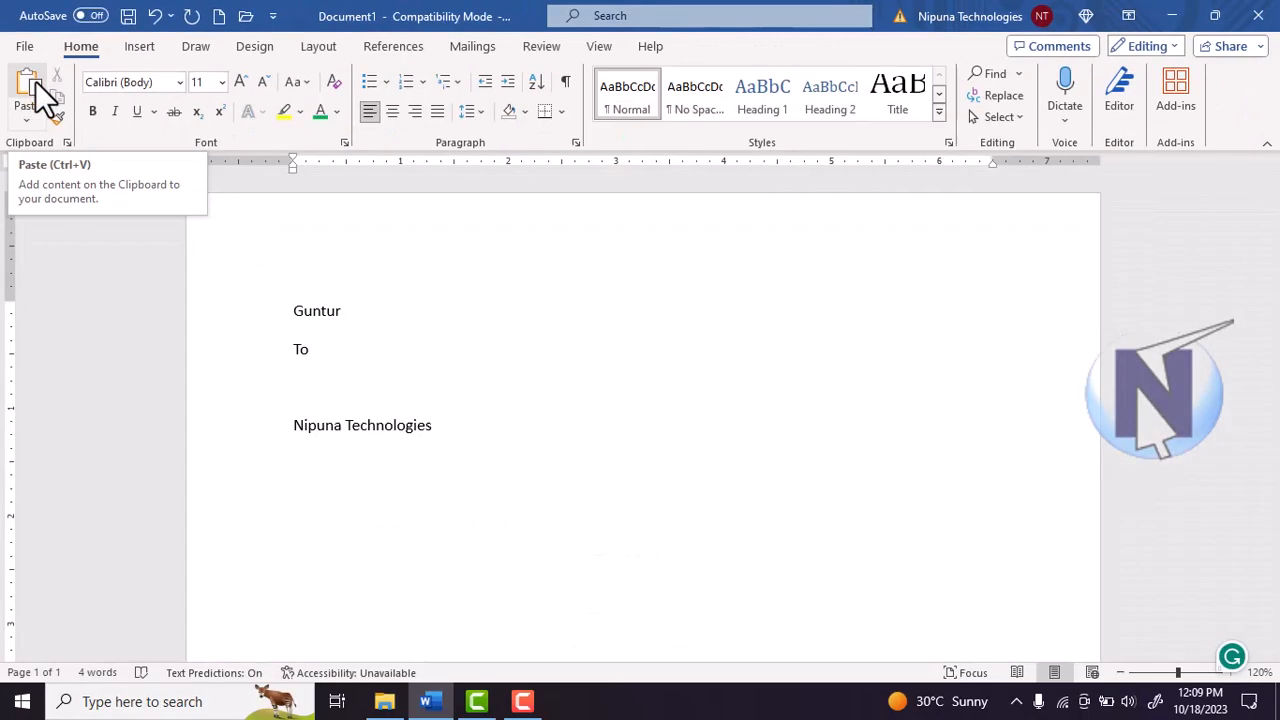
{"action": "left_click", "coordinate": [40, 95]}
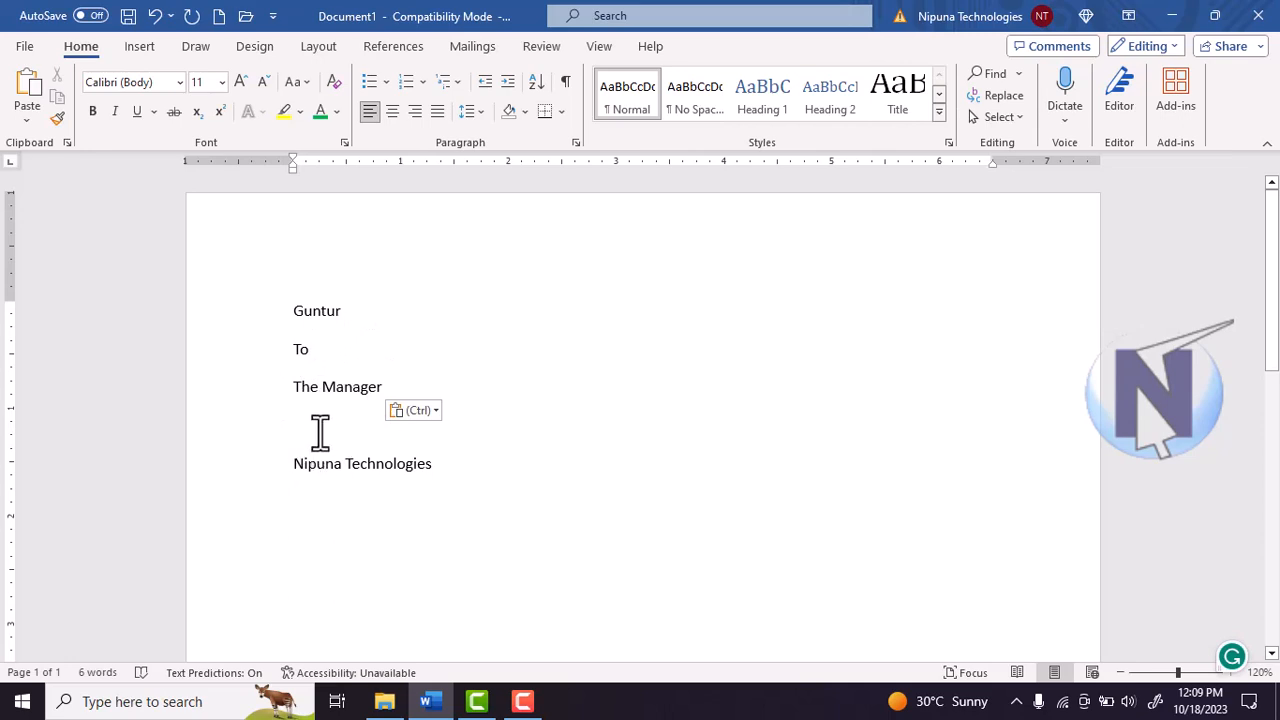
{"action": "key", "text": "Delete"}
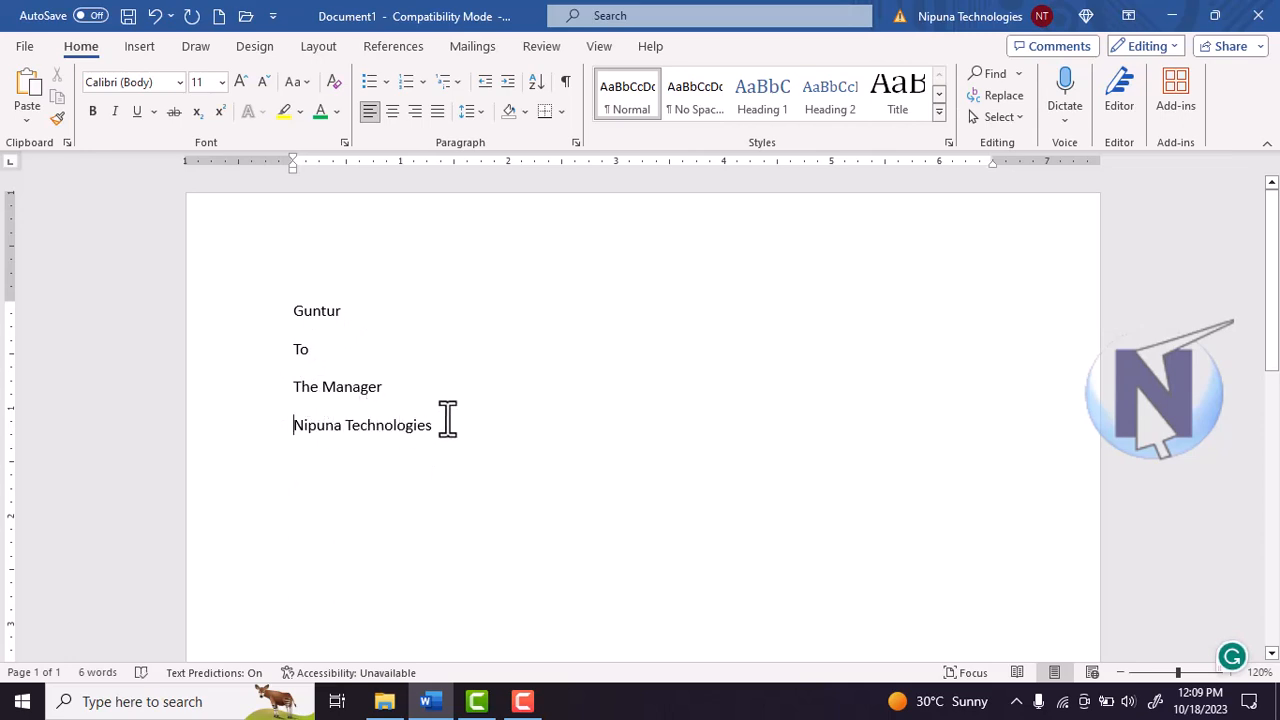
Step: Cut the line "Guntur" and paste it on a new line below "Nipuna Technologies", removing the leftover blank line
{"action": "left_click_drag", "start_coordinate": [351, 313], "coordinate": [292, 307]}
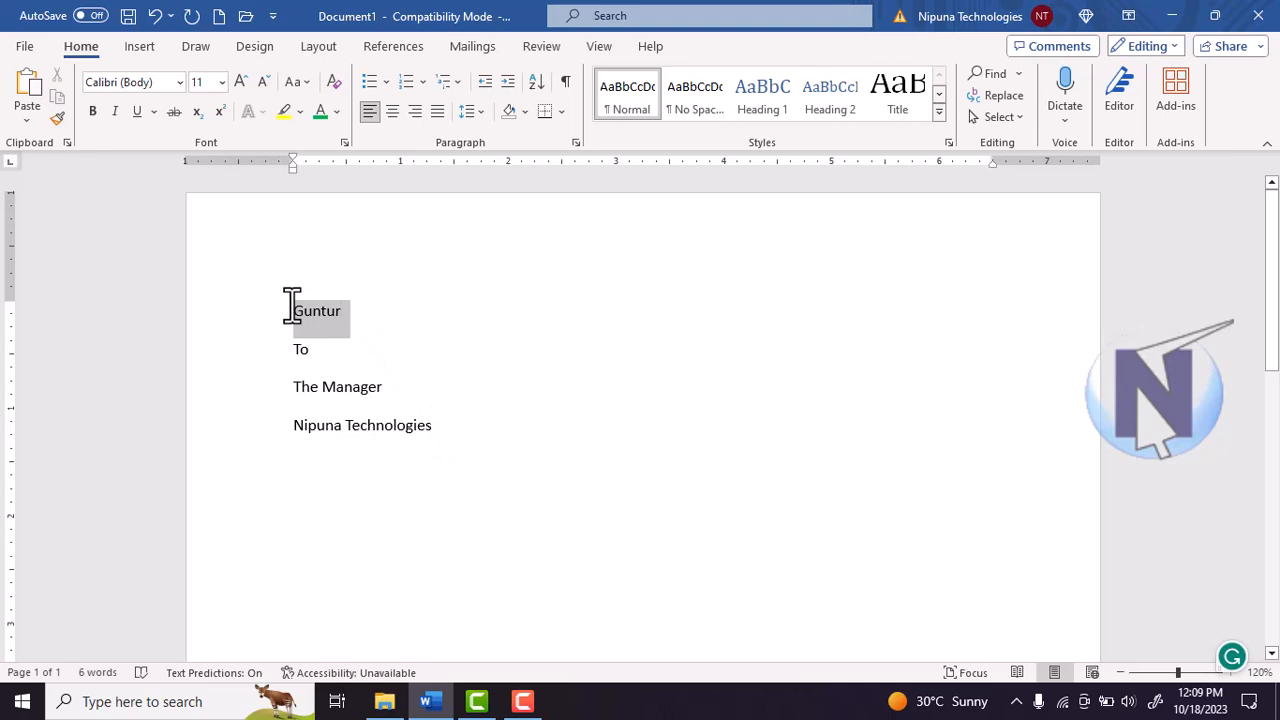
{"action": "left_click", "coordinate": [58, 76]}
{"action": "left_click", "coordinate": [472, 392]}
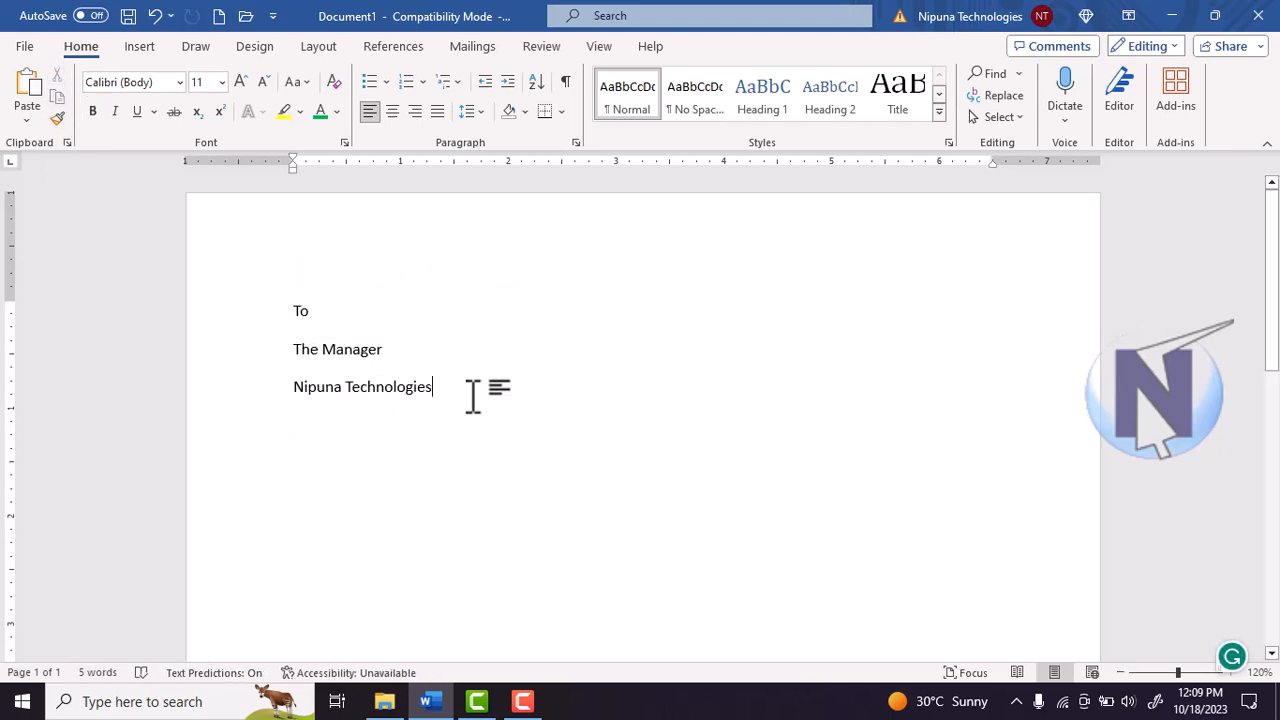
{"action": "key", "text": "Return"}
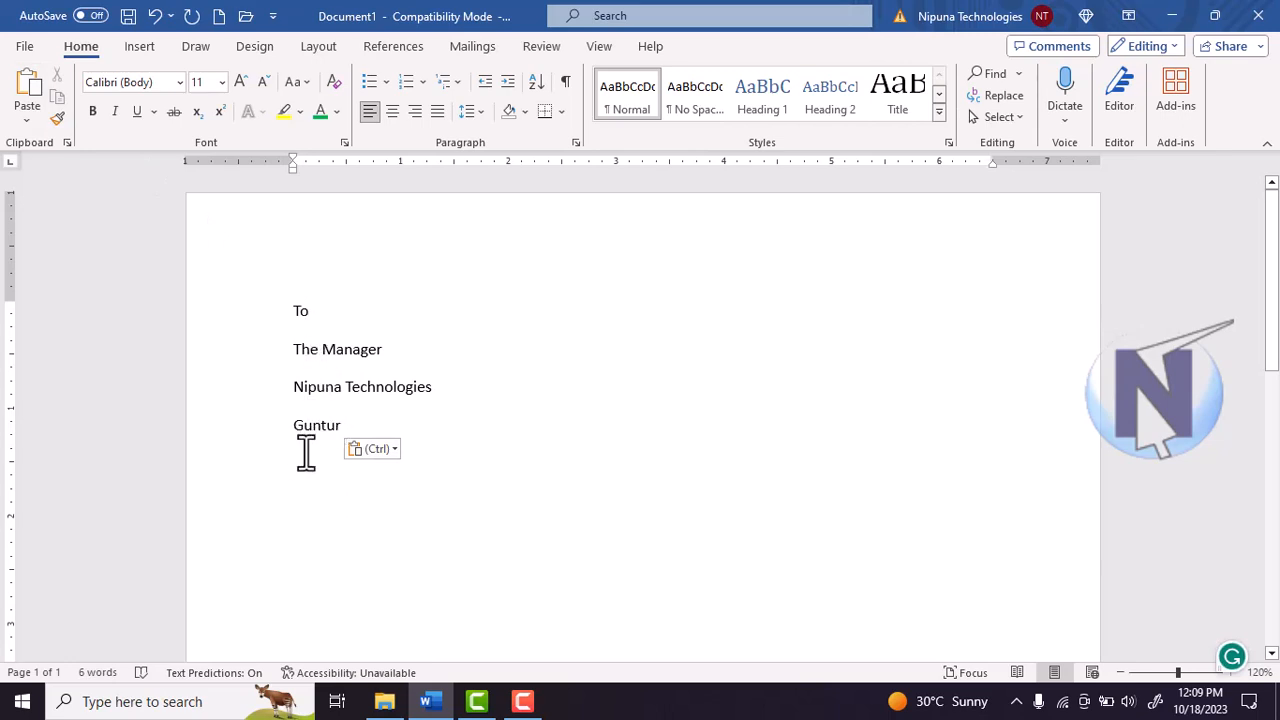
{"action": "key", "text": "BackSpace"}
{"action": "left_click_drag", "start_coordinate": [346, 428], "coordinate": [291, 320]}
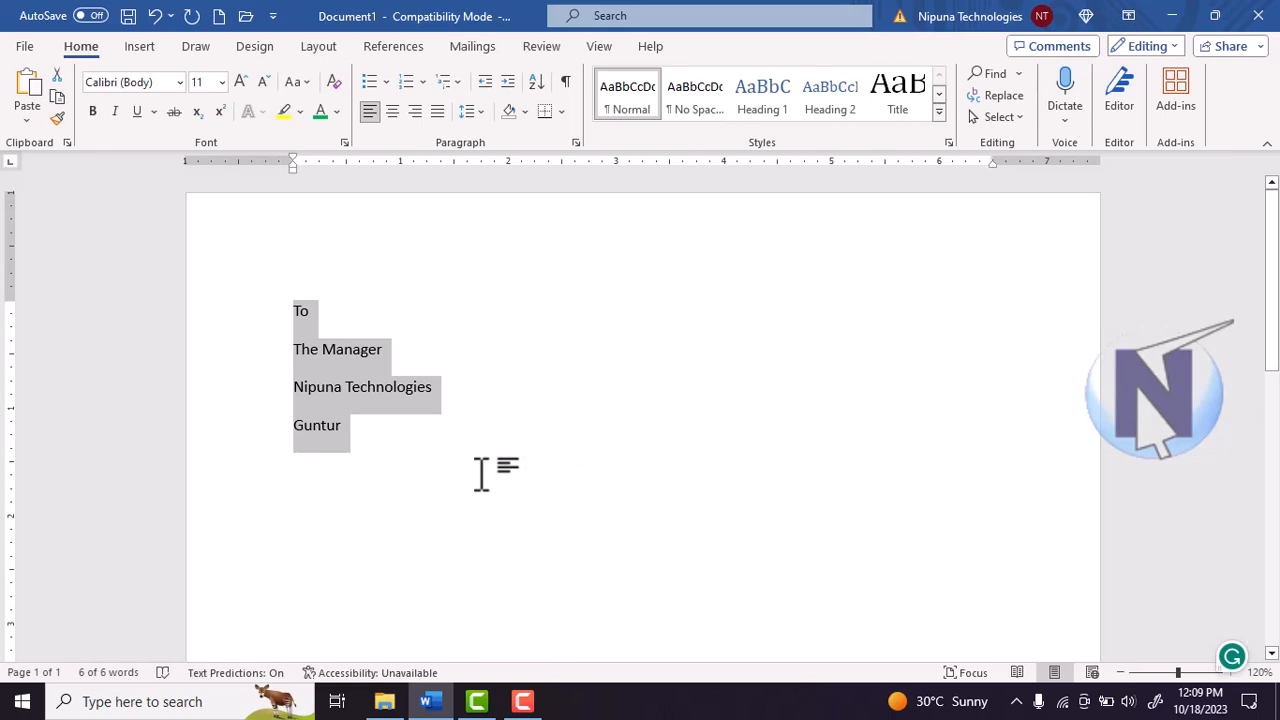
{"action": "left_click", "coordinate": [393, 479]}
{"action": "key", "text": "Return"}
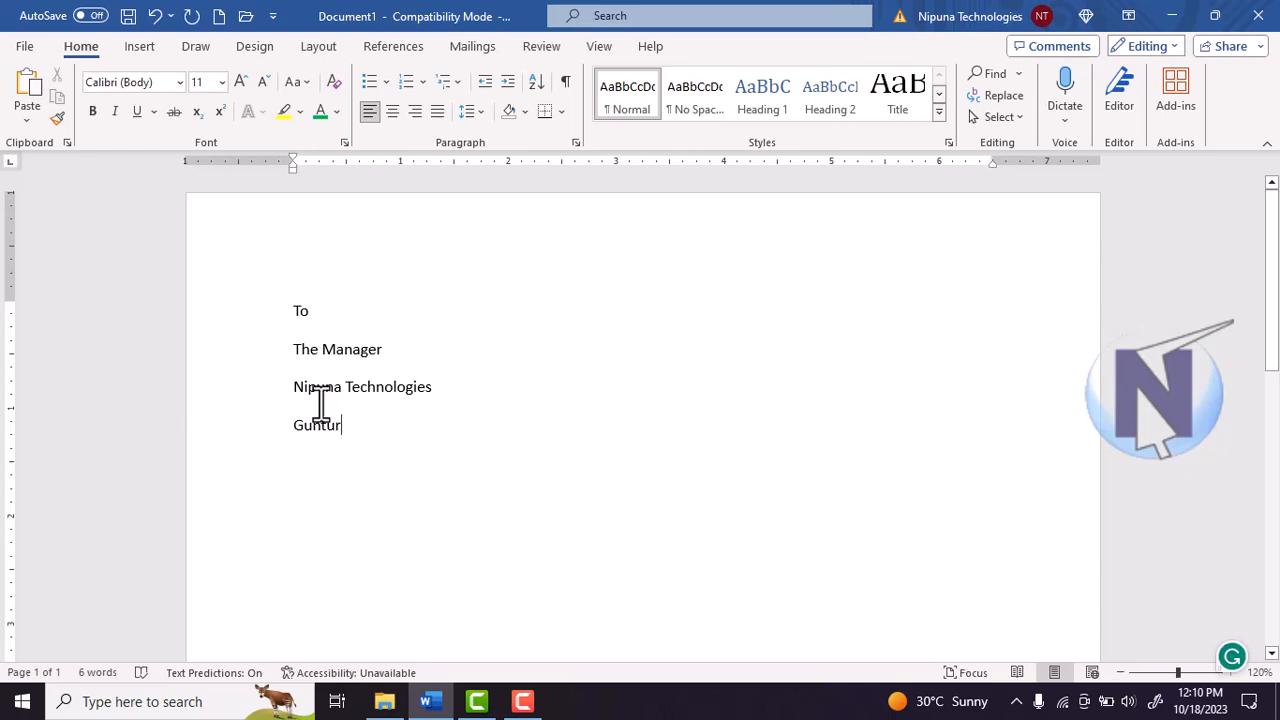
Step: Copy the four-line address block from "To" to "Guntur" and paste it on a new line below the original
{"action": "left_click_drag", "start_coordinate": [325, 418], "coordinate": [286, 303]}
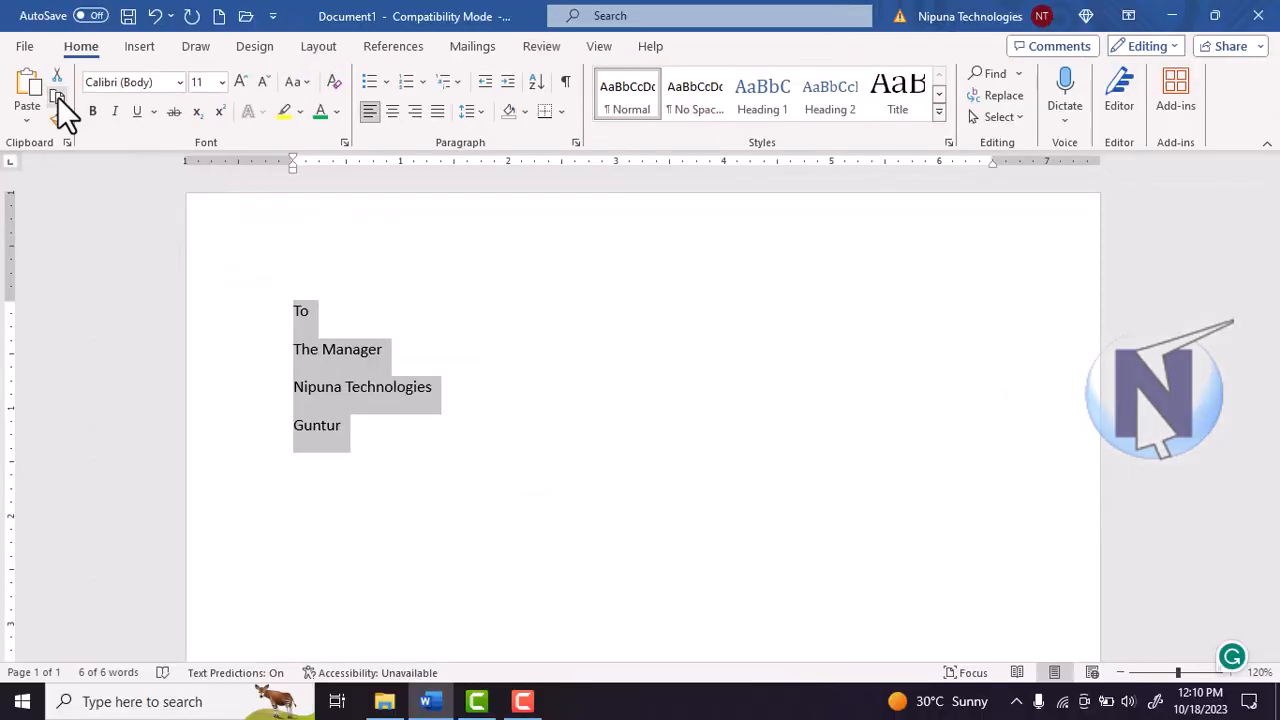
{"action": "left_click", "coordinate": [57, 98]}
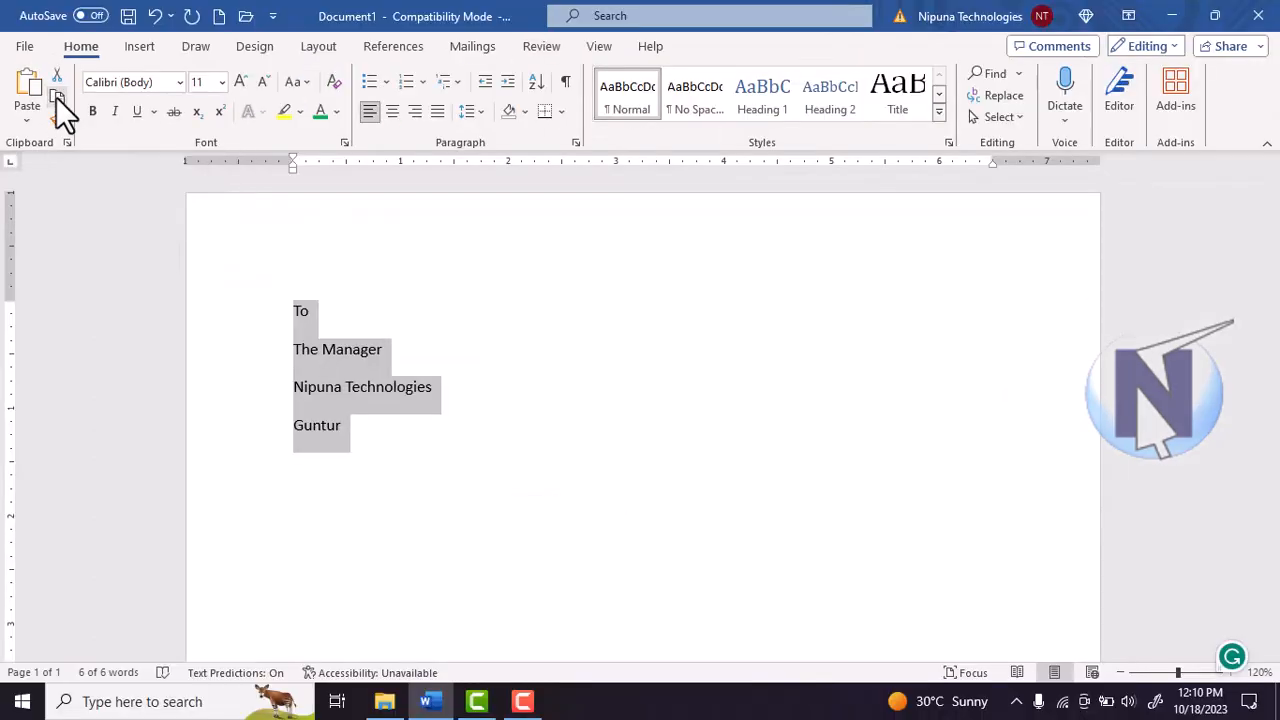
{"action": "left_click", "coordinate": [349, 407]}
{"action": "left_click", "coordinate": [357, 443]}
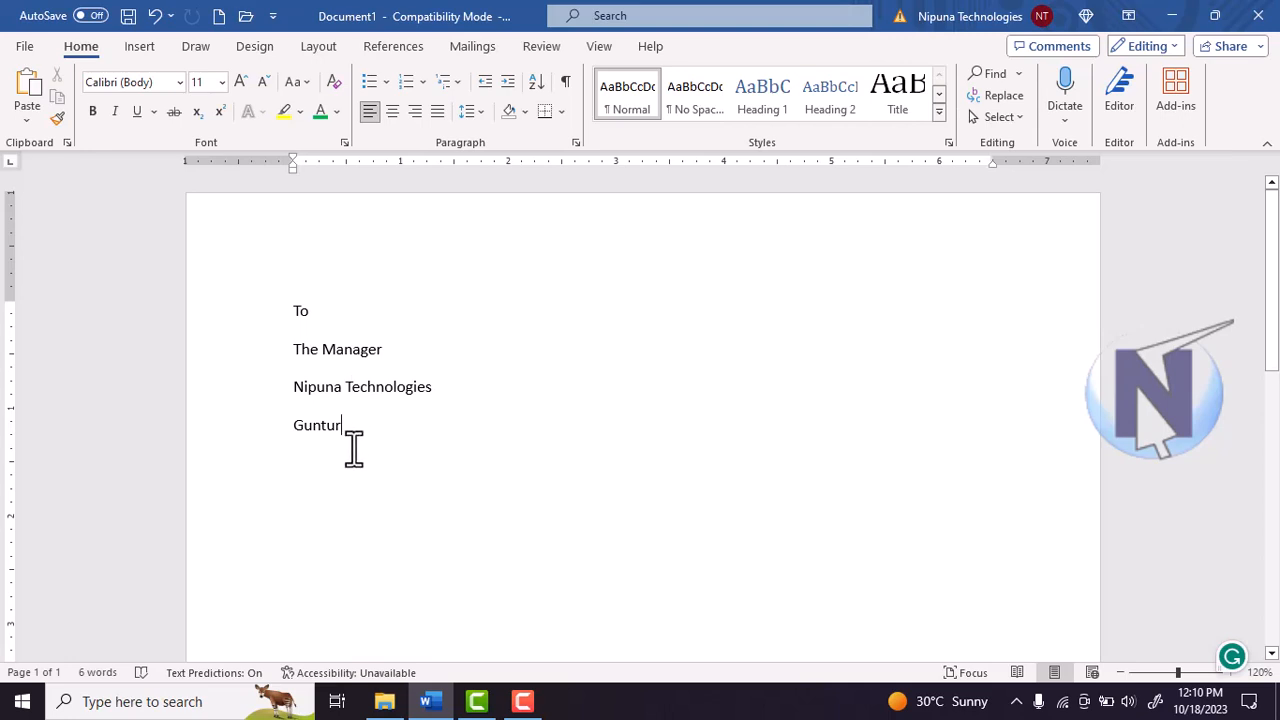
{"action": "key", "text": "Return"}
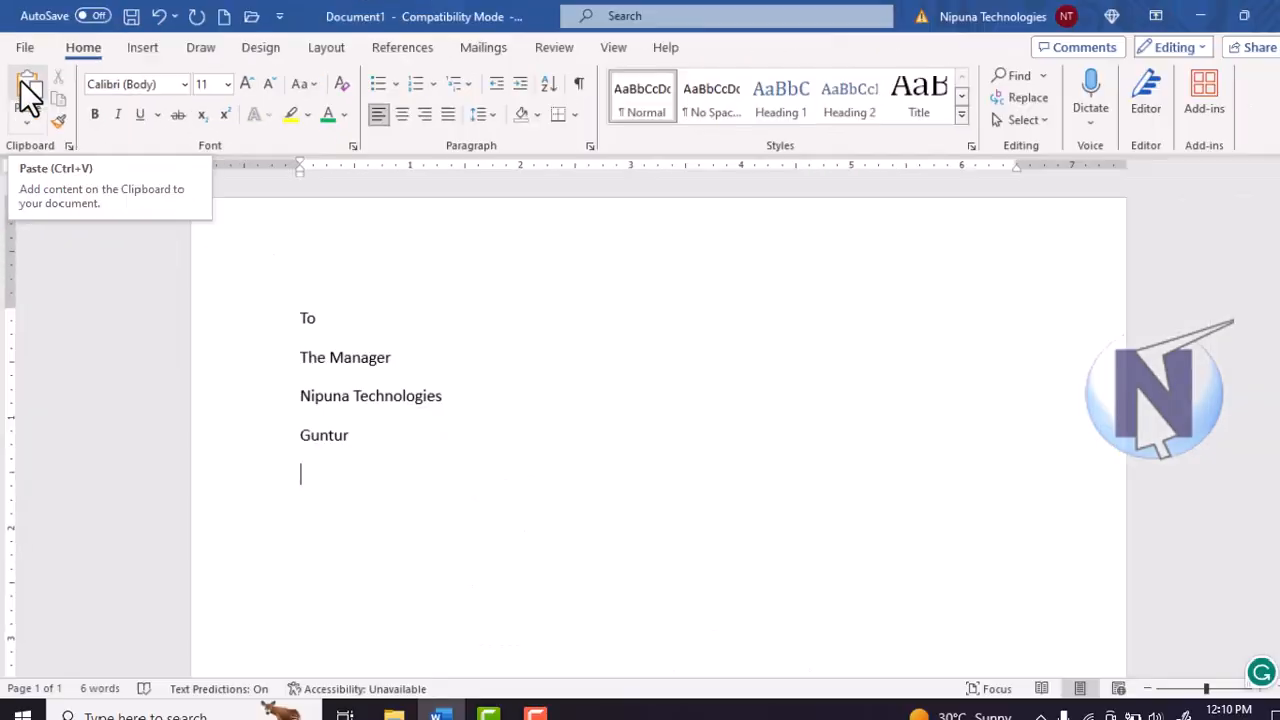
{"action": "left_click", "coordinate": [45, 100]}
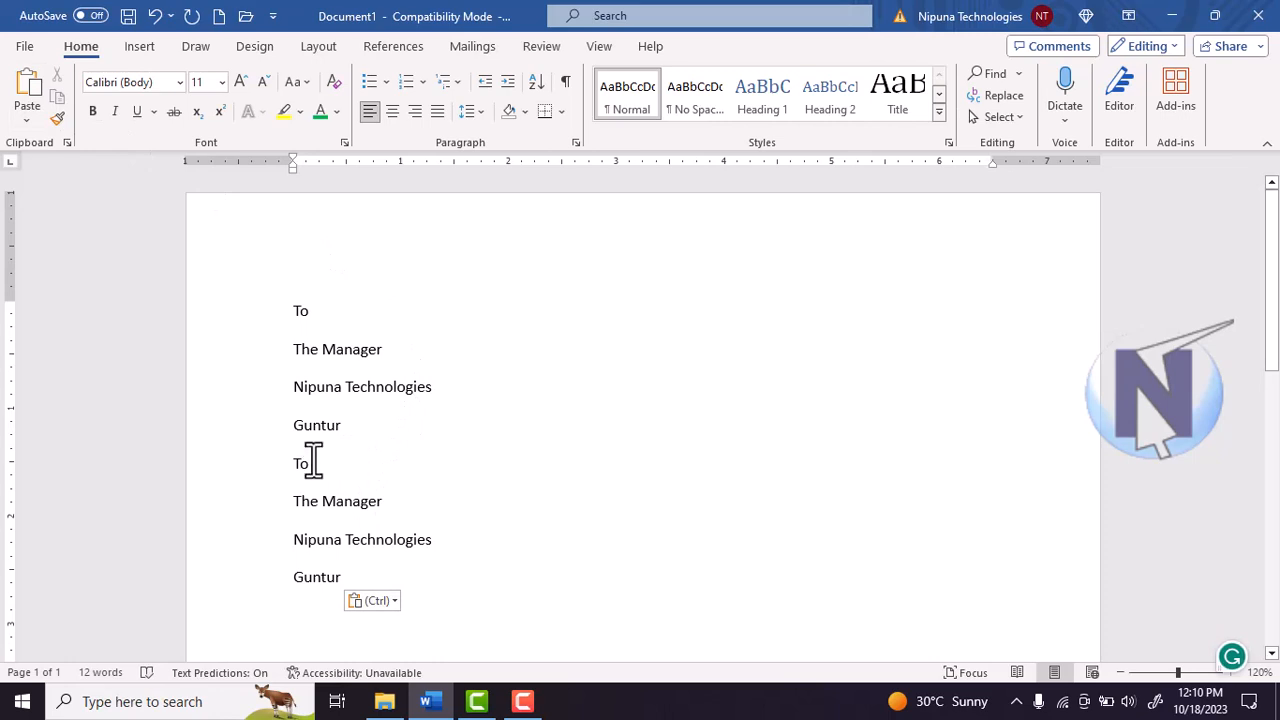
Step: Paste six more copies of the address block below the existing ones
{"action": "left_click", "coordinate": [26, 83]}
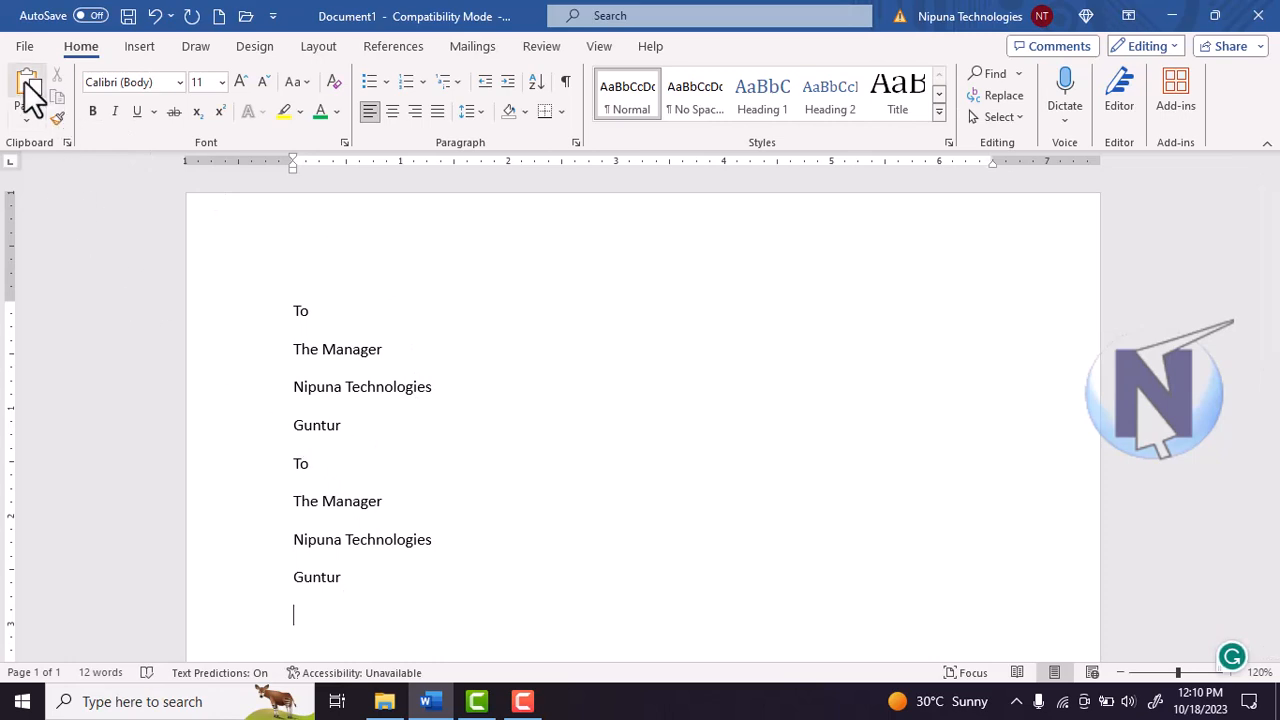
{"action": "left_click", "coordinate": [26, 84]}
{"action": "left_click", "coordinate": [26, 84]}
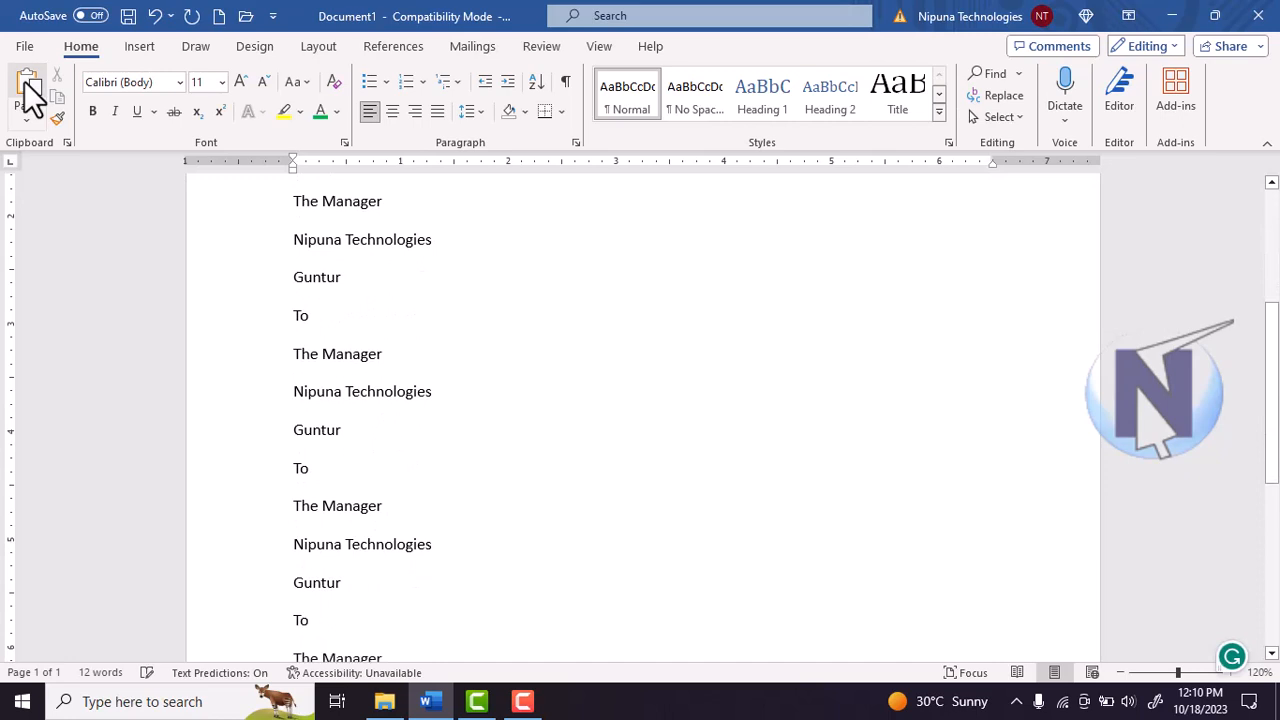
{"action": "left_click", "coordinate": [26, 84]}
{"action": "left_click", "coordinate": [26, 84]}
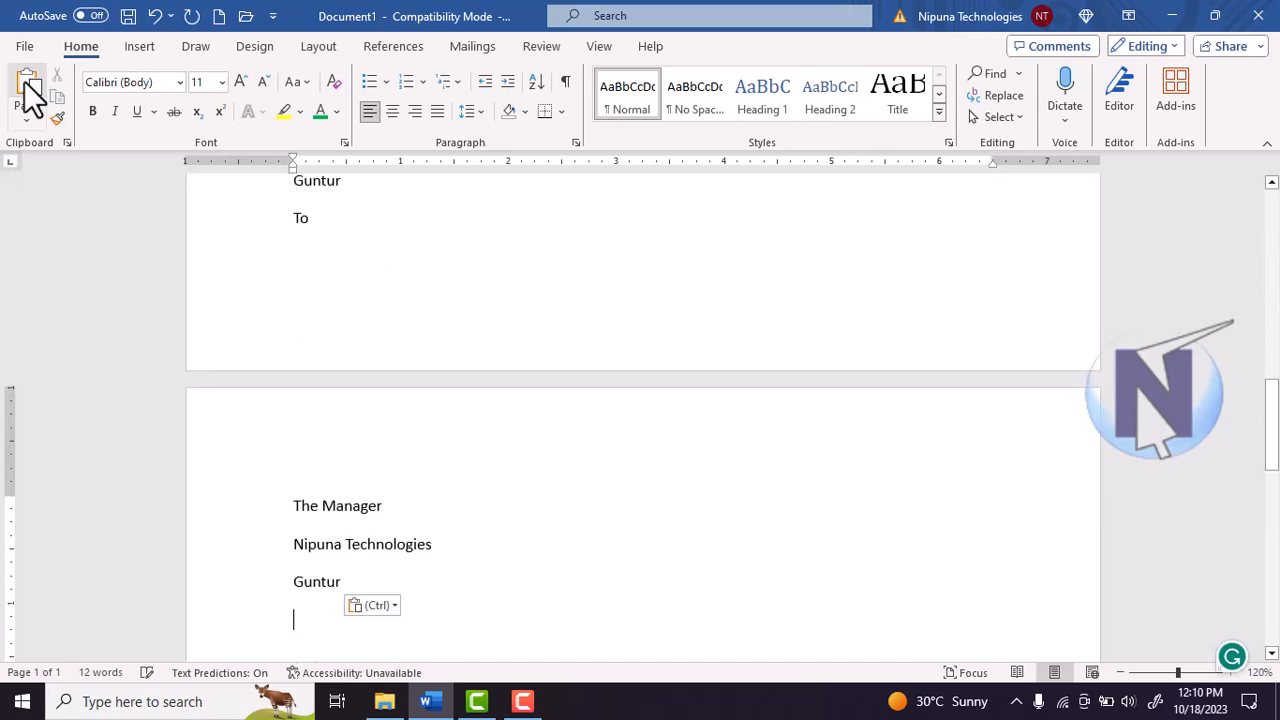
{"action": "left_click", "coordinate": [26, 84]}
Step: Add a line with the person's first name below the first address block and a line "Nipuna" below the second block
{"action": "scroll", "coordinate": [296, 346], "scroll_direction": "up", "scroll_amount": 4}
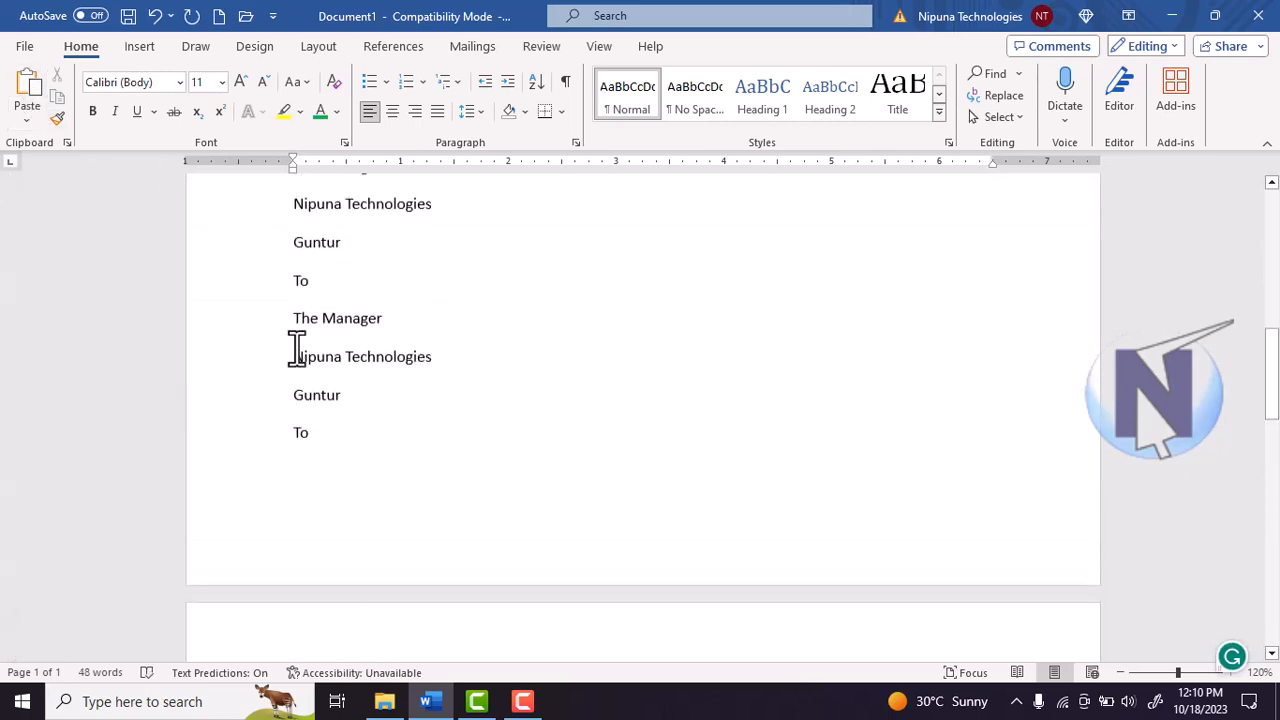
{"action": "scroll", "coordinate": [296, 350], "scroll_direction": "up", "scroll_amount": 8}
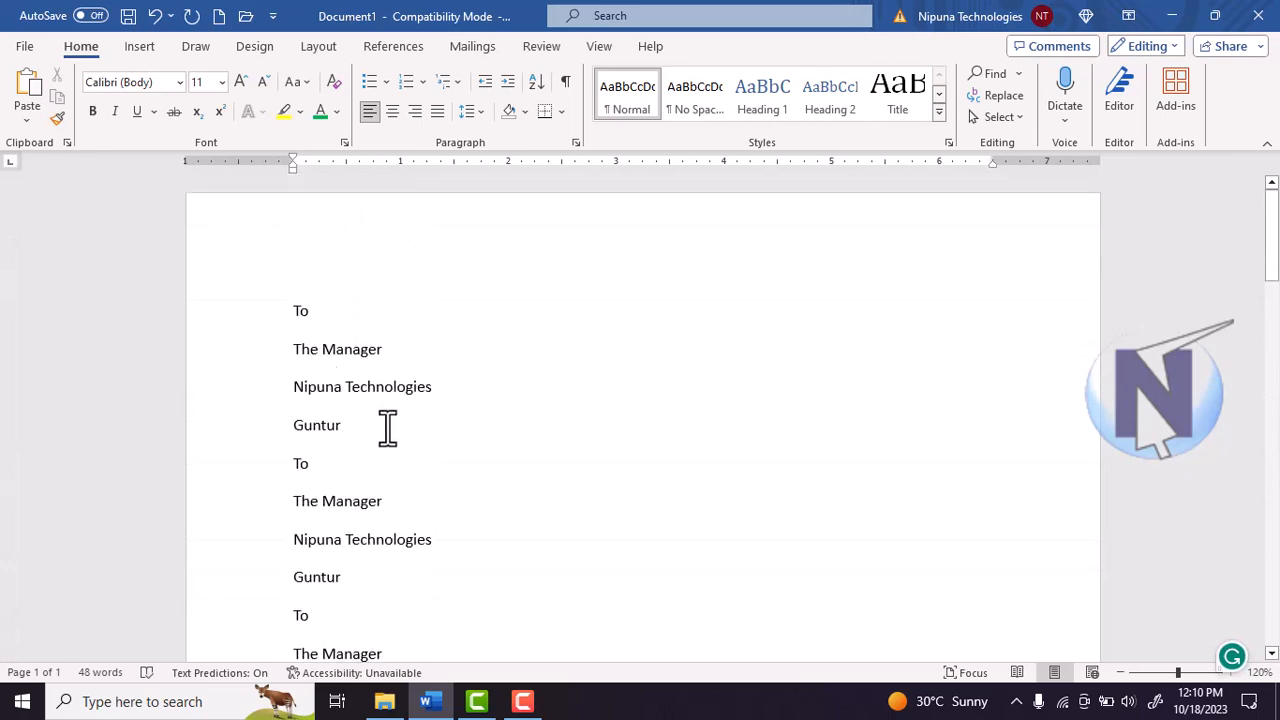
{"action": "left_click", "coordinate": [354, 426]}
{"action": "key", "text": "Return"}
{"action": "type", "text": "A"}
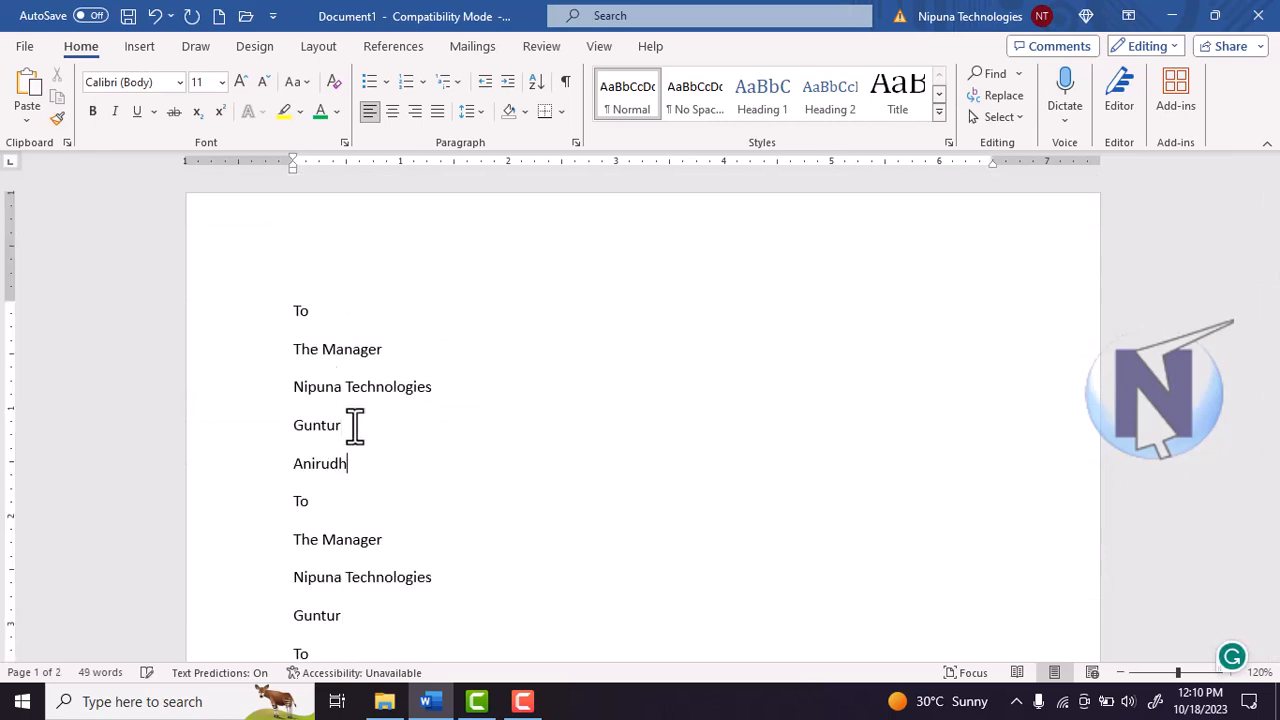
{"action": "type", "text": "nirudh"}
{"action": "left_click", "coordinate": [355, 617]}
{"action": "type", "text": "Nipuna"}
{"action": "left_click", "coordinate": [424, 615]}
Step: Cut the separate "Nipuna" line from the second address block and paste it below the first name in the first block
{"action": "scroll", "coordinate": [424, 614], "scroll_direction": "down", "scroll_amount": 1}
{"action": "left_click_drag", "start_coordinate": [355, 606], "coordinate": [288, 598]}
{"action": "left_click", "coordinate": [370, 415]}
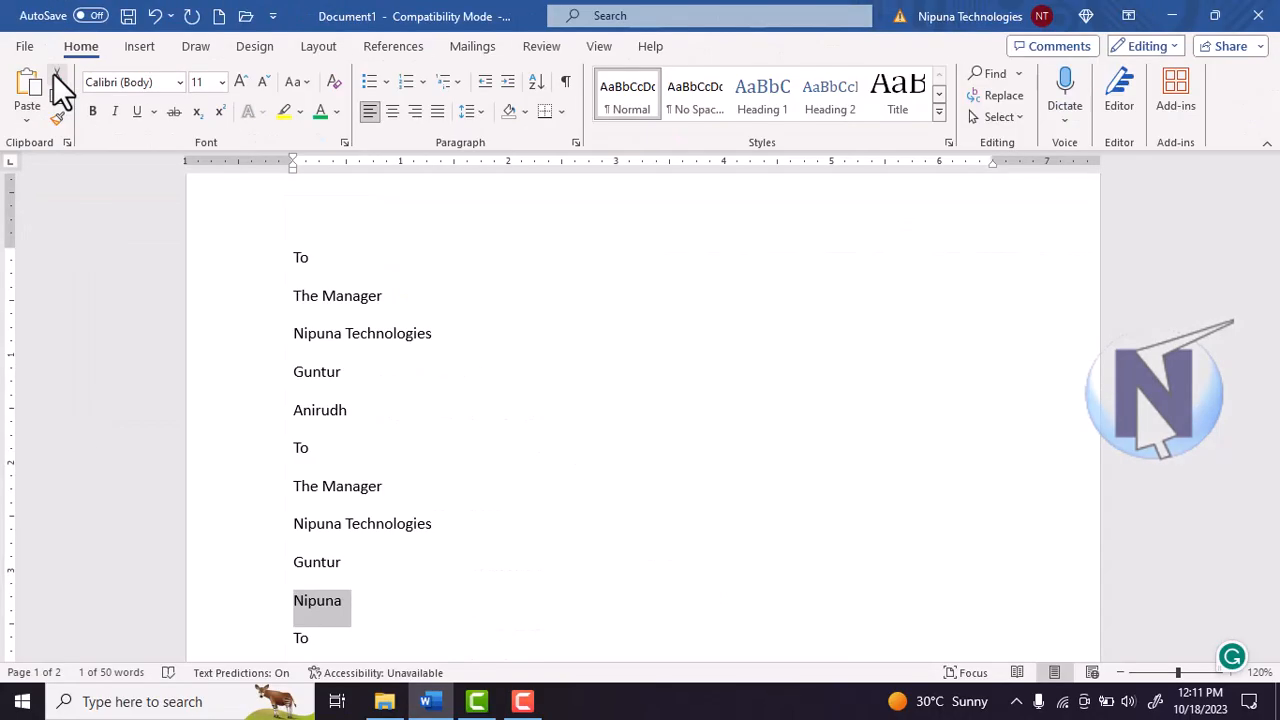
{"action": "left_click", "coordinate": [110, 127]}
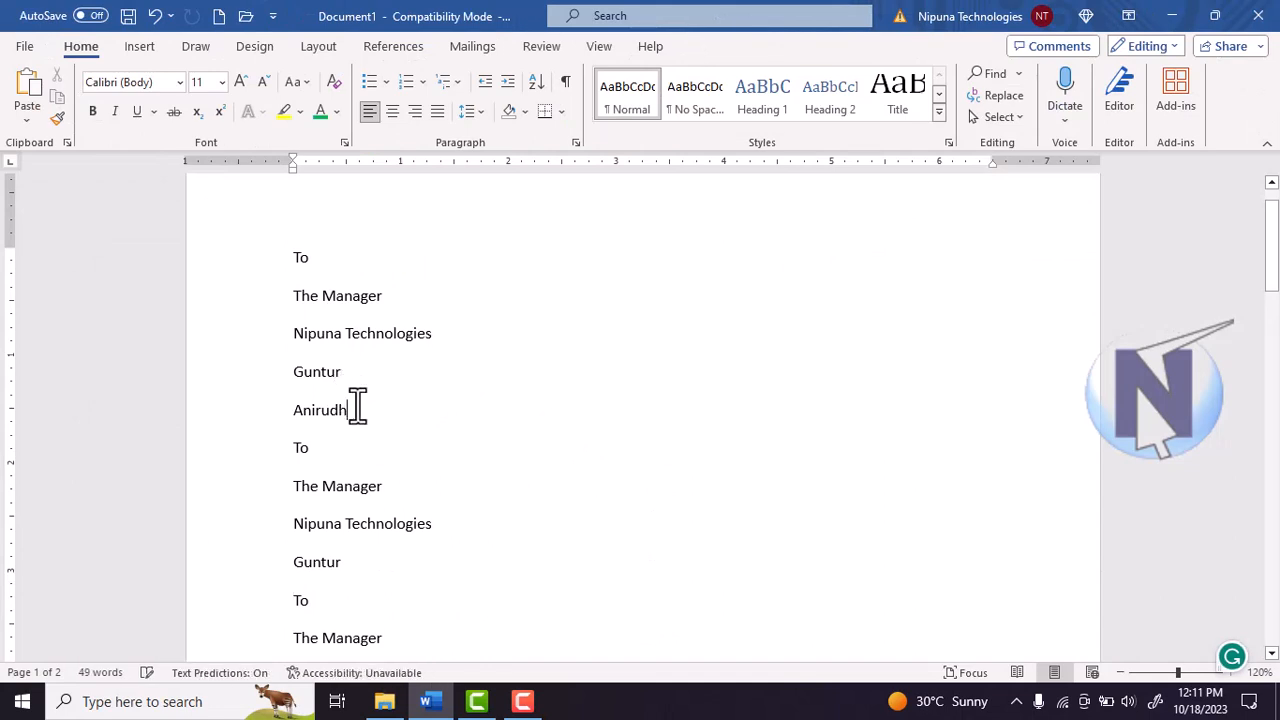
{"action": "key", "text": "Return"}
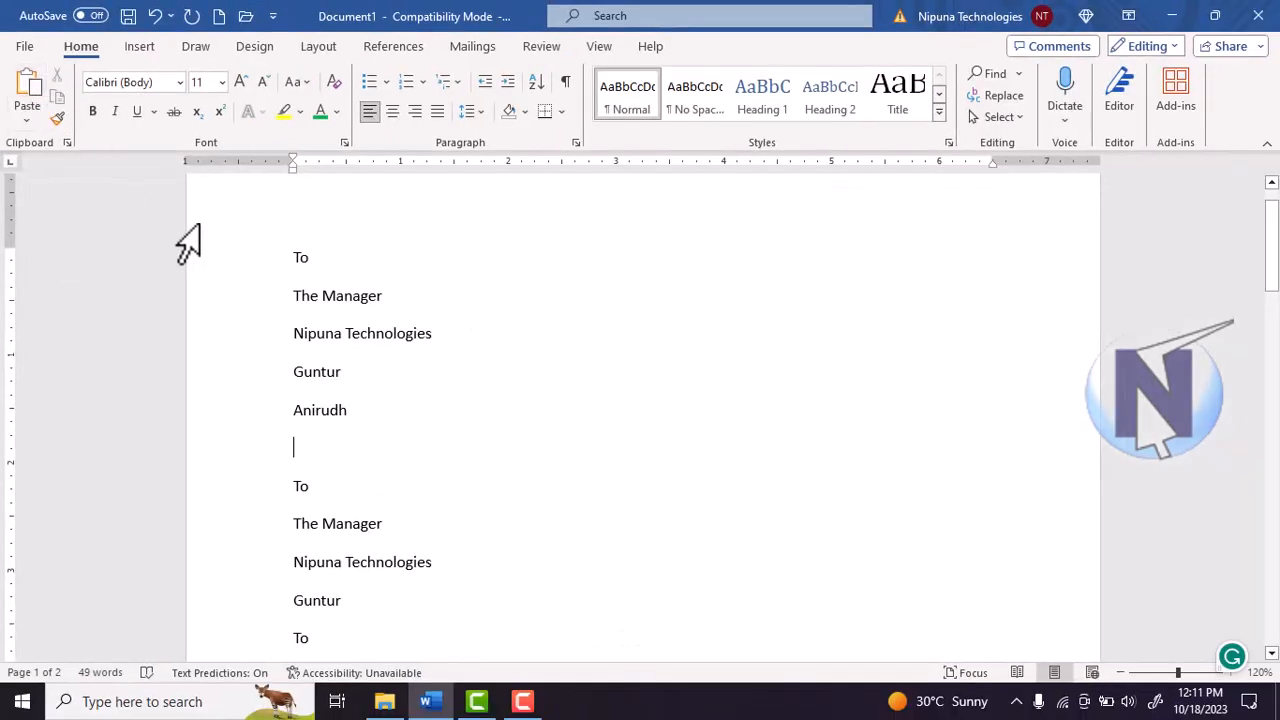
{"action": "key", "text": "ctrl+v"}
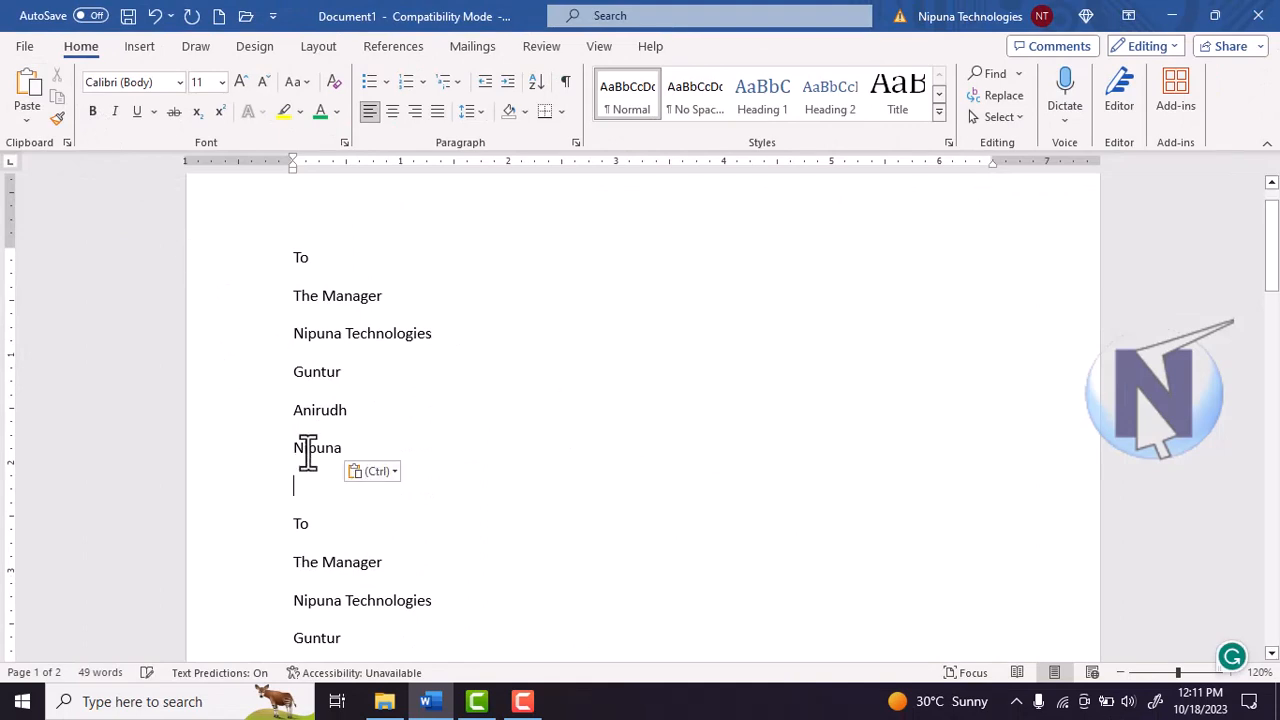
Step: Copy the two name lines under the first address block and paste them four times below the second block's "Guntur" line
{"action": "left_click_drag", "start_coordinate": [358, 447], "coordinate": [294, 417]}
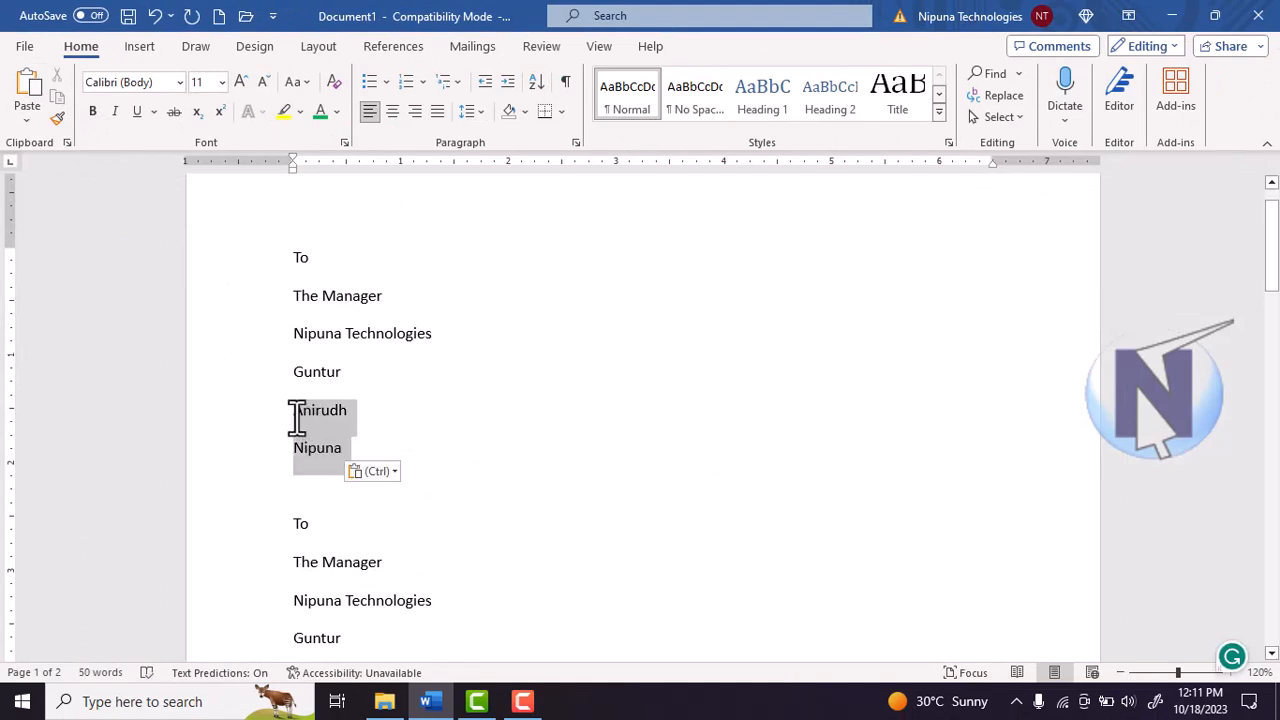
{"action": "scroll", "coordinate": [345, 510], "scroll_direction": "down", "scroll_amount": 2}
{"action": "scroll", "coordinate": [355, 550], "scroll_direction": "down", "scroll_amount": 2}
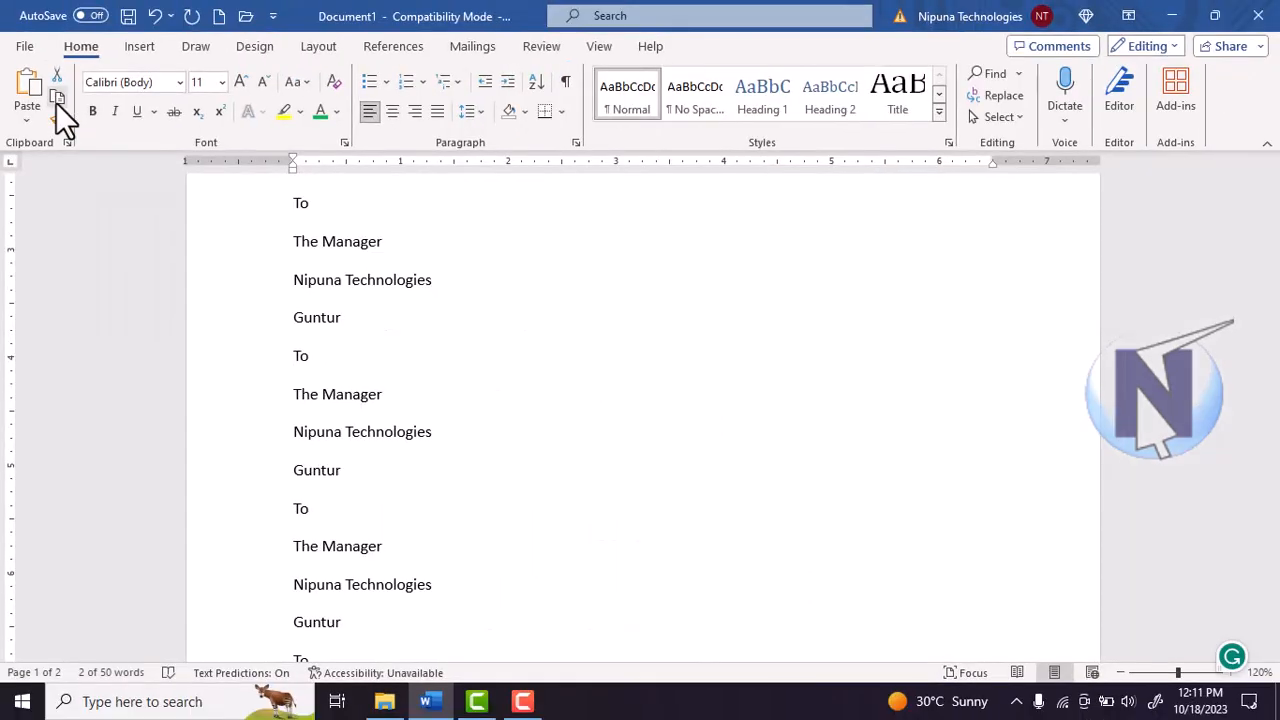
{"action": "scroll", "coordinate": [330, 280], "scroll_direction": "up", "scroll_amount": 2}
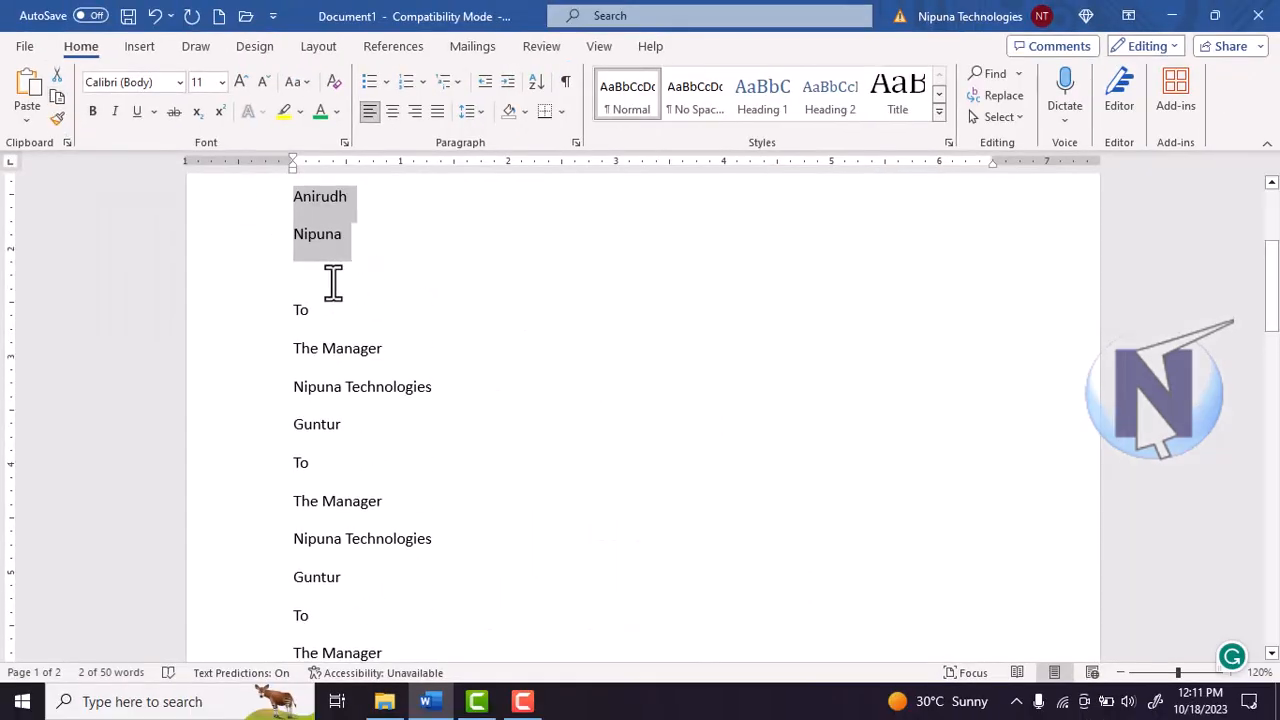
{"action": "left_click", "coordinate": [362, 432]}
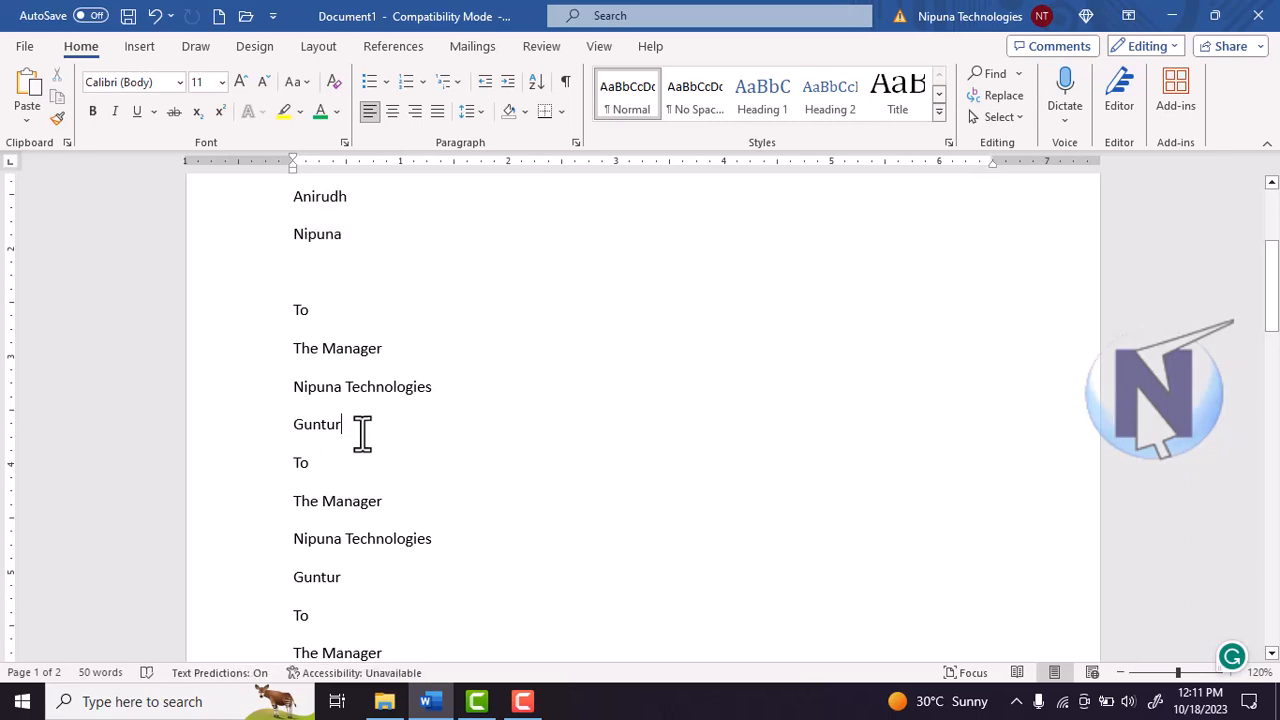
{"action": "key", "text": "Return"}
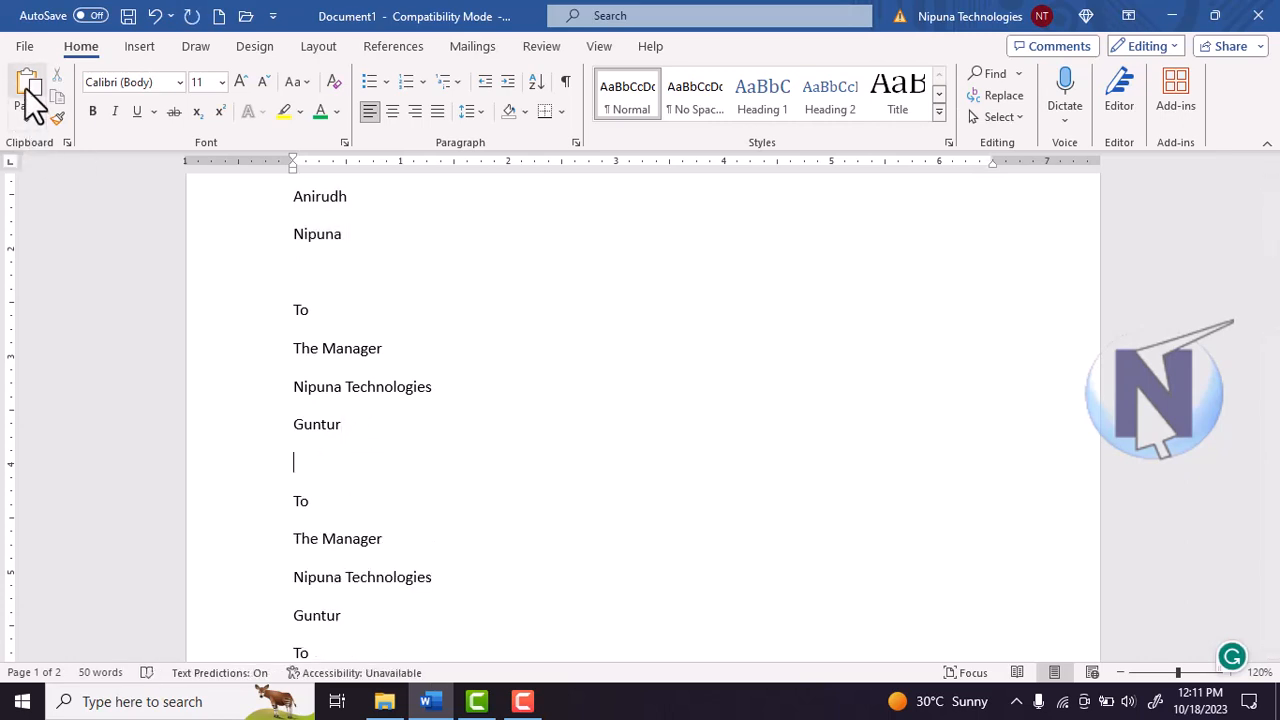
{"action": "left_click", "coordinate": [29, 90]}
{"action": "key", "text": "ctrl+v"}
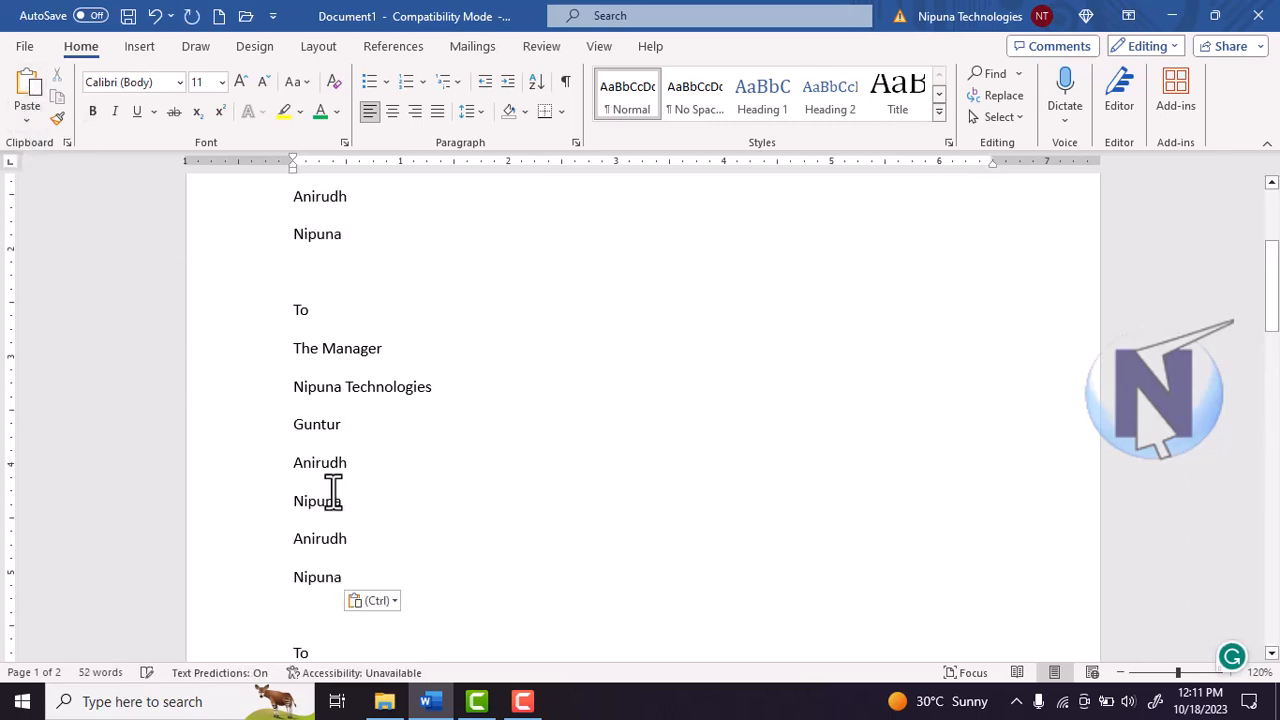
{"action": "key", "text": "ctrl+v"}
{"action": "key", "text": "ctrl+v"}
Step: Replace the entire document content with sample paragraphs generated by =rand()
{"action": "scroll", "coordinate": [264, 279], "scroll_direction": "up", "scroll_amount": 1}
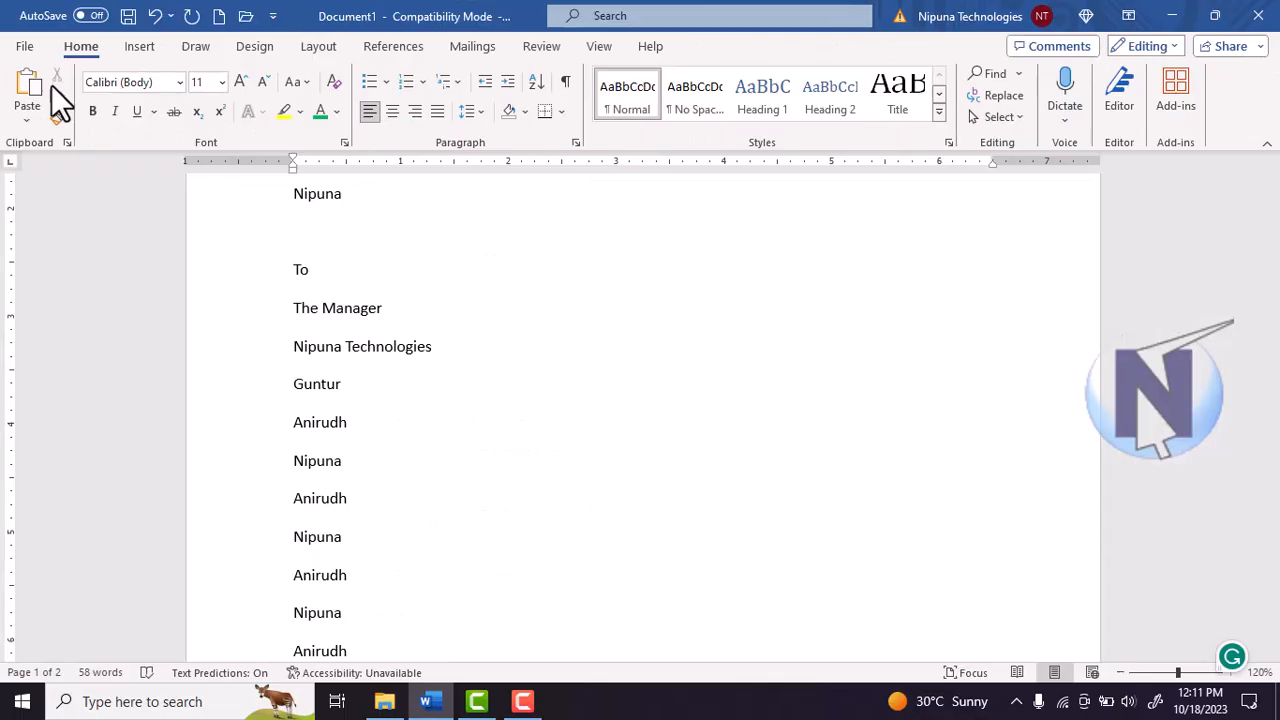
{"action": "left_click", "coordinate": [361, 262]}
{"action": "key", "text": "ctrl+a"}
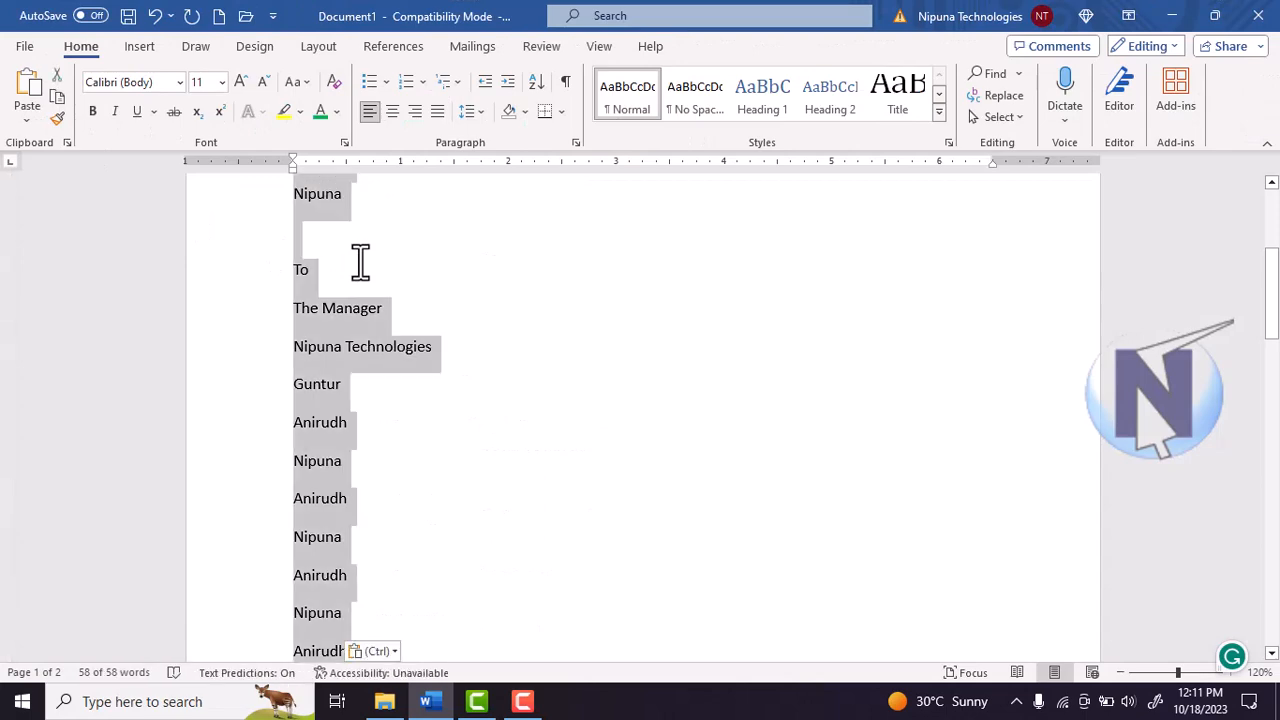
{"action": "key", "text": "BackSpace"}
{"action": "type", "text": "=rand"}
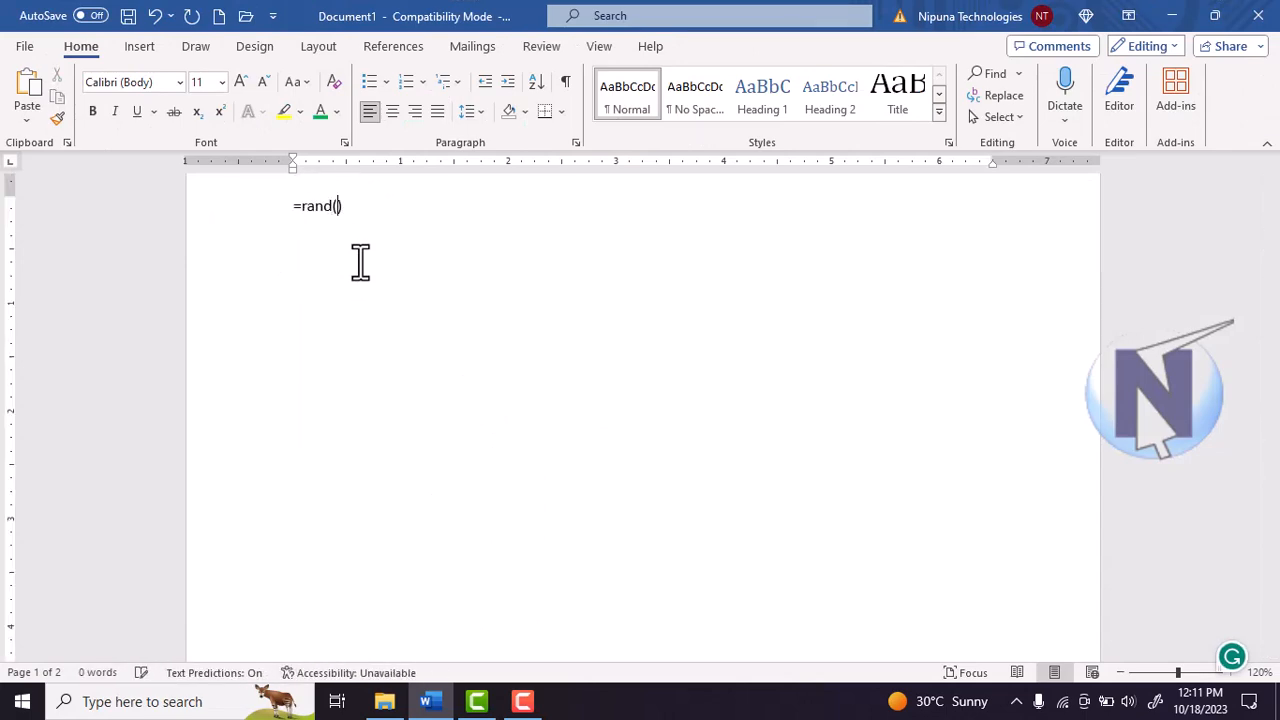
{"action": "type", "text": "()"}
{"action": "key", "text": "Return"}
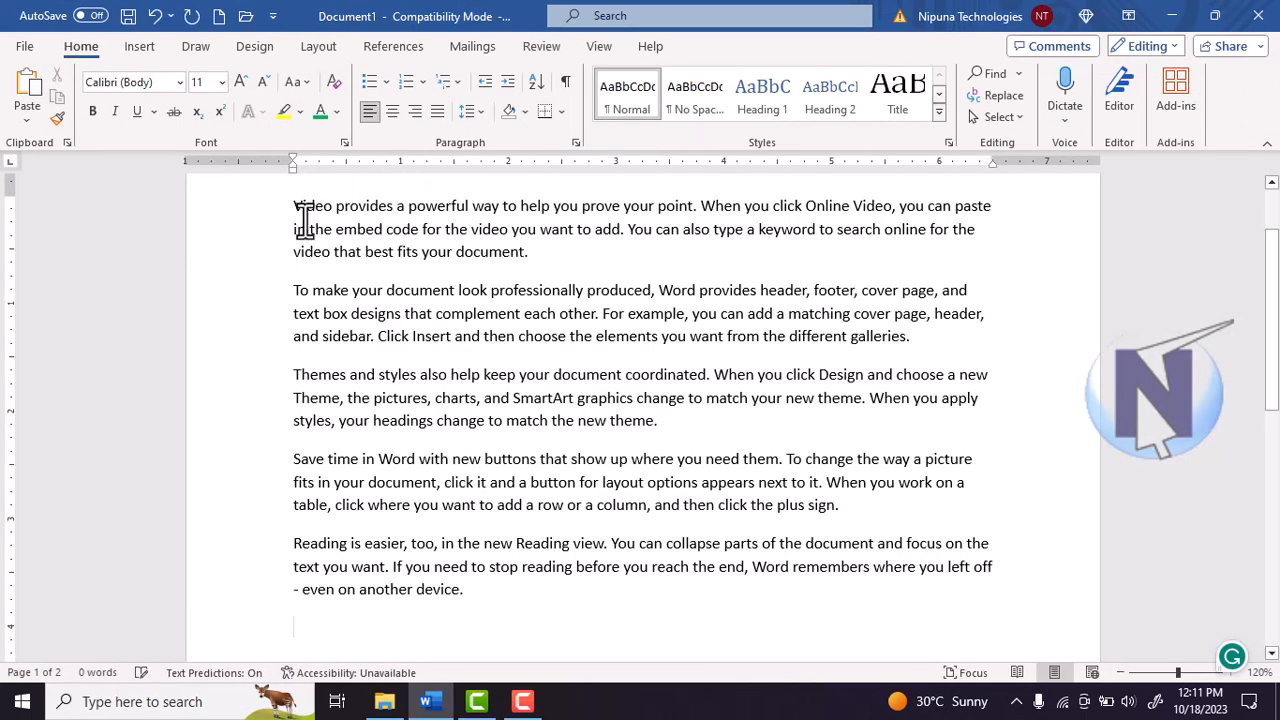
Step: Cut the five sample paragraphs and paste them back, and copy them to paste a second set below
{"action": "left_click_drag", "start_coordinate": [290, 207], "coordinate": [470, 605]}
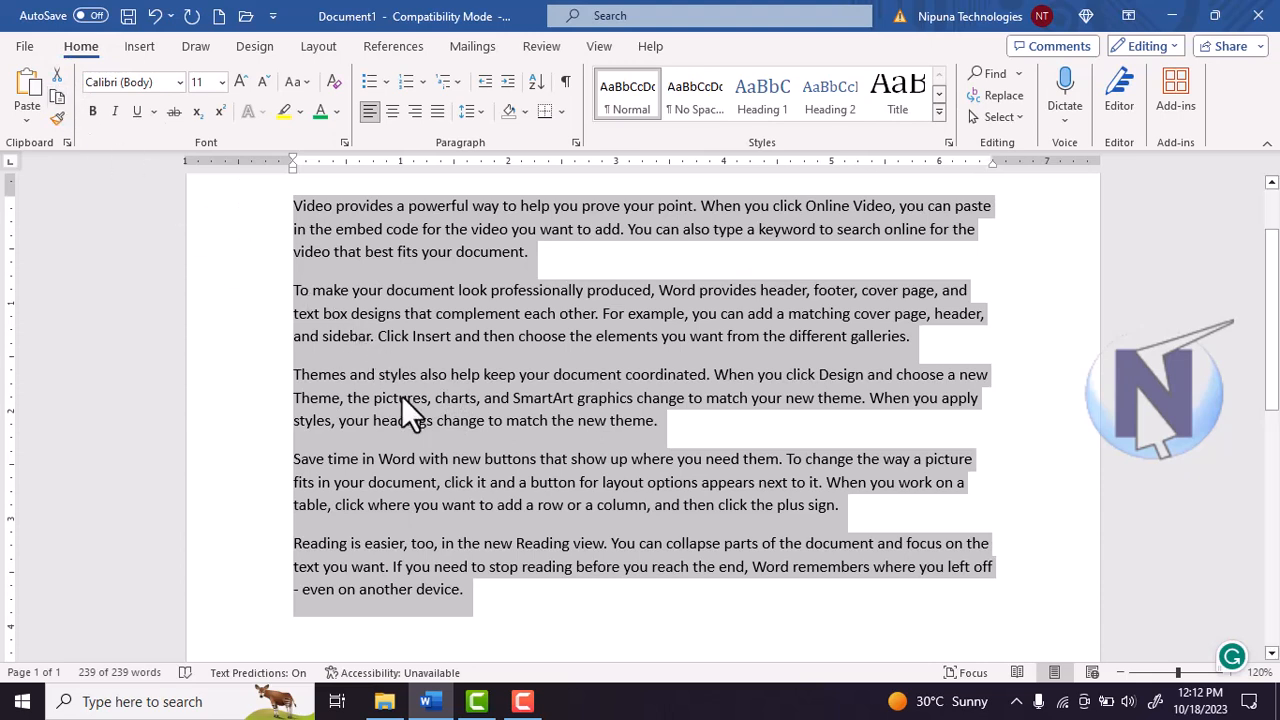
{"action": "left_click", "coordinate": [30, 92]}
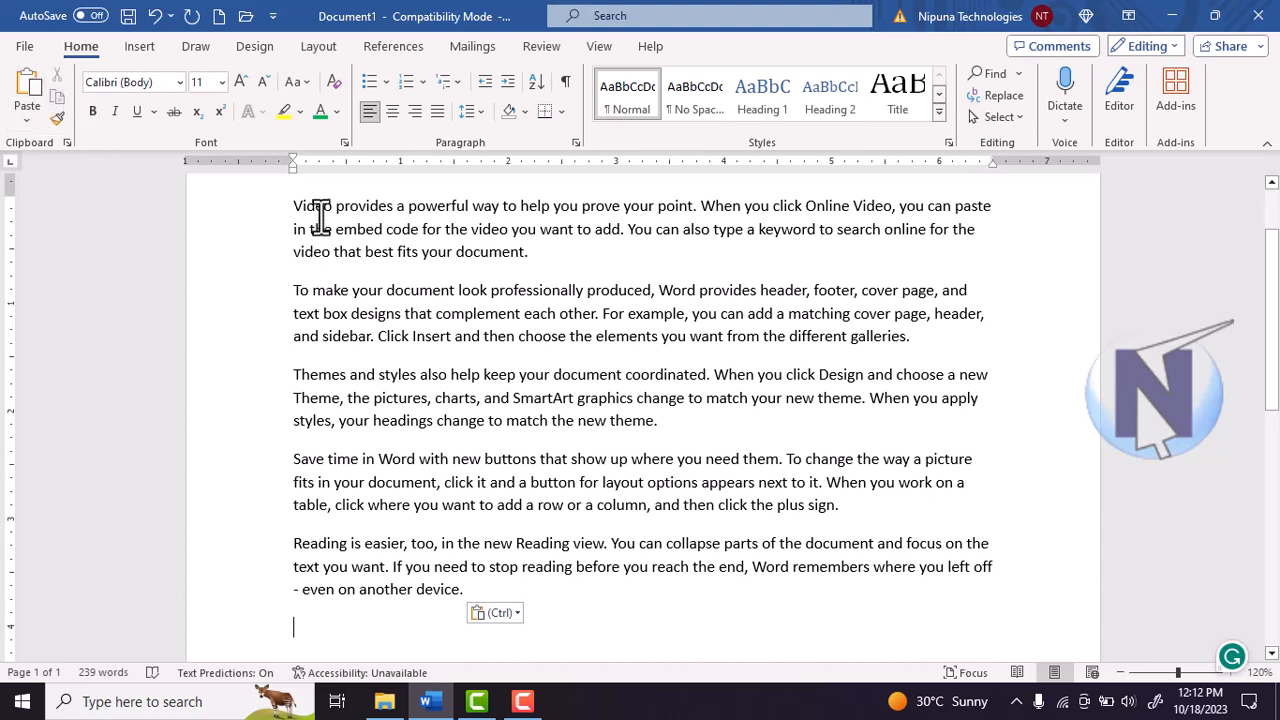
{"action": "left_click_drag", "start_coordinate": [295, 208], "coordinate": [549, 606]}
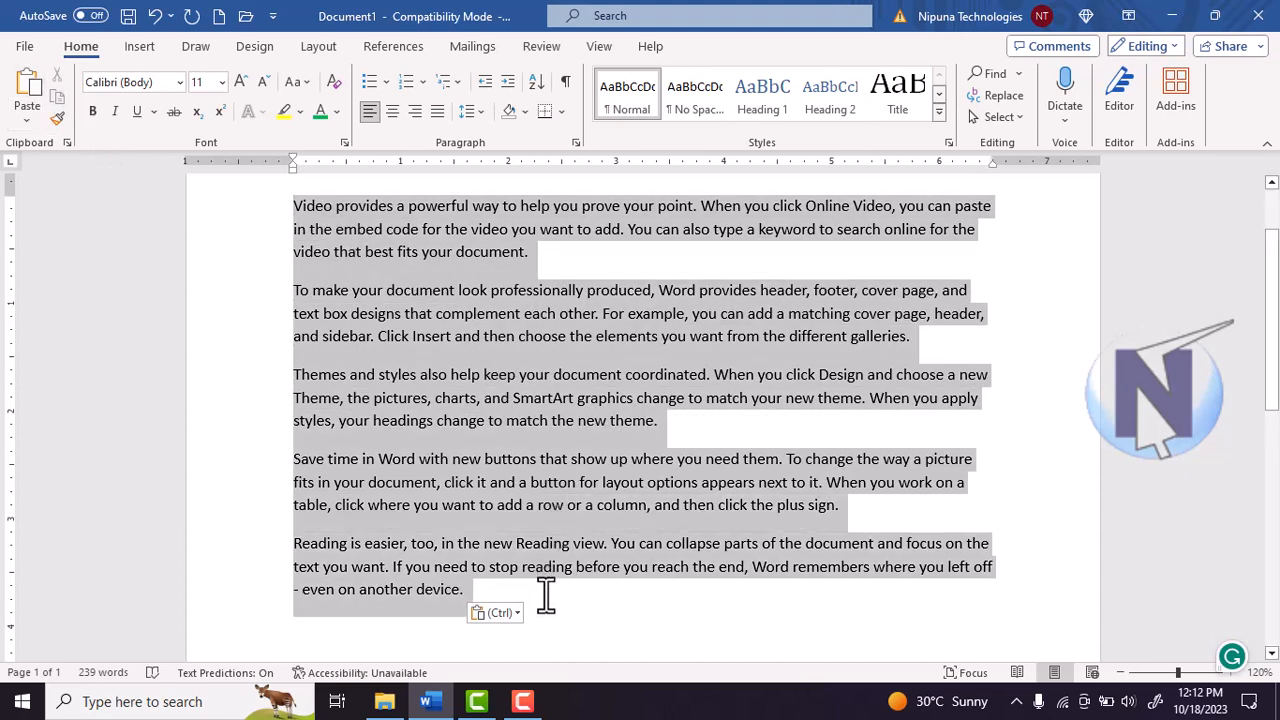
{"action": "left_click", "coordinate": [59, 99]}
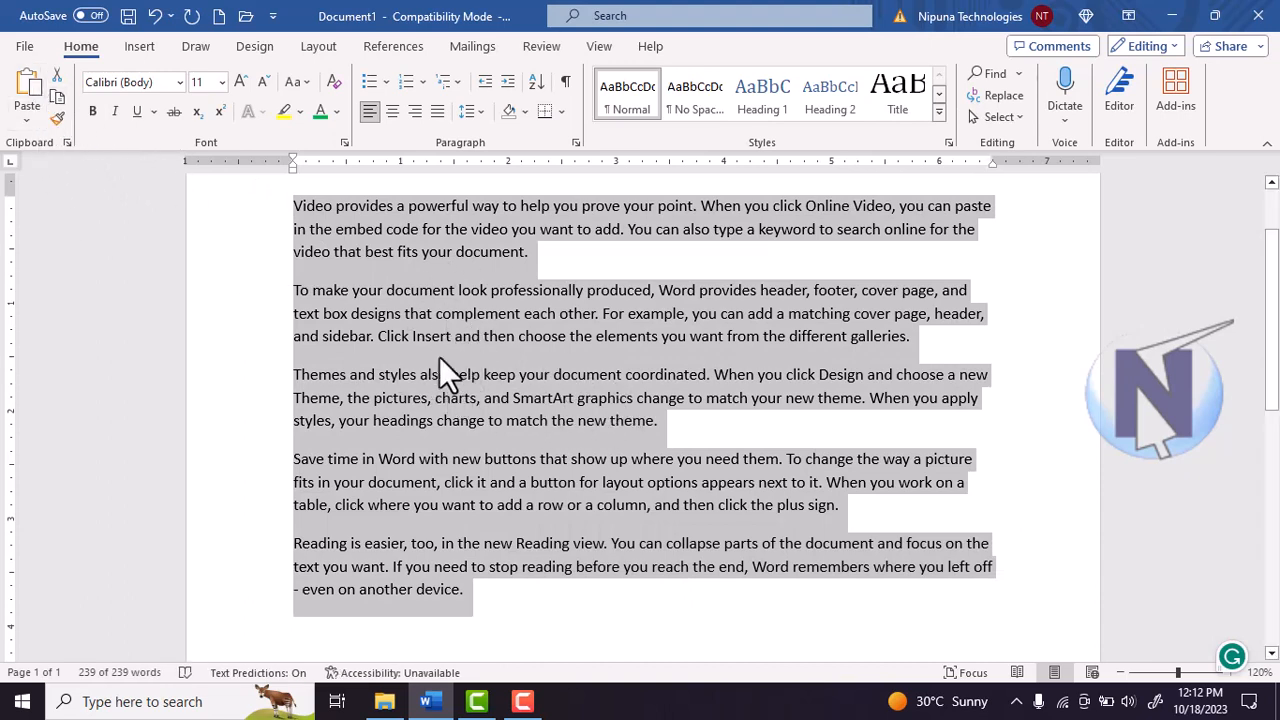
{"action": "left_click", "coordinate": [518, 610]}
{"action": "key", "text": "Return"}
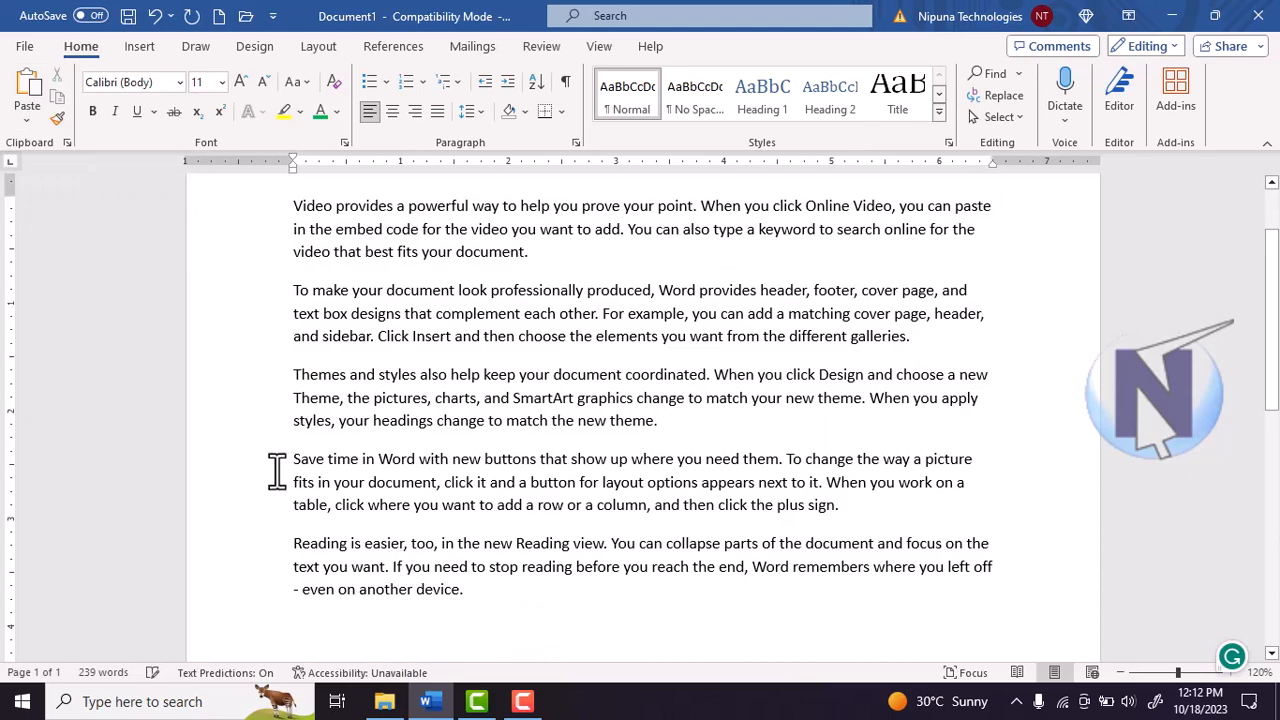
{"action": "left_click", "coordinate": [27, 92]}
{"action": "scroll", "coordinate": [403, 408], "scroll_direction": "down", "scroll_amount": 3}
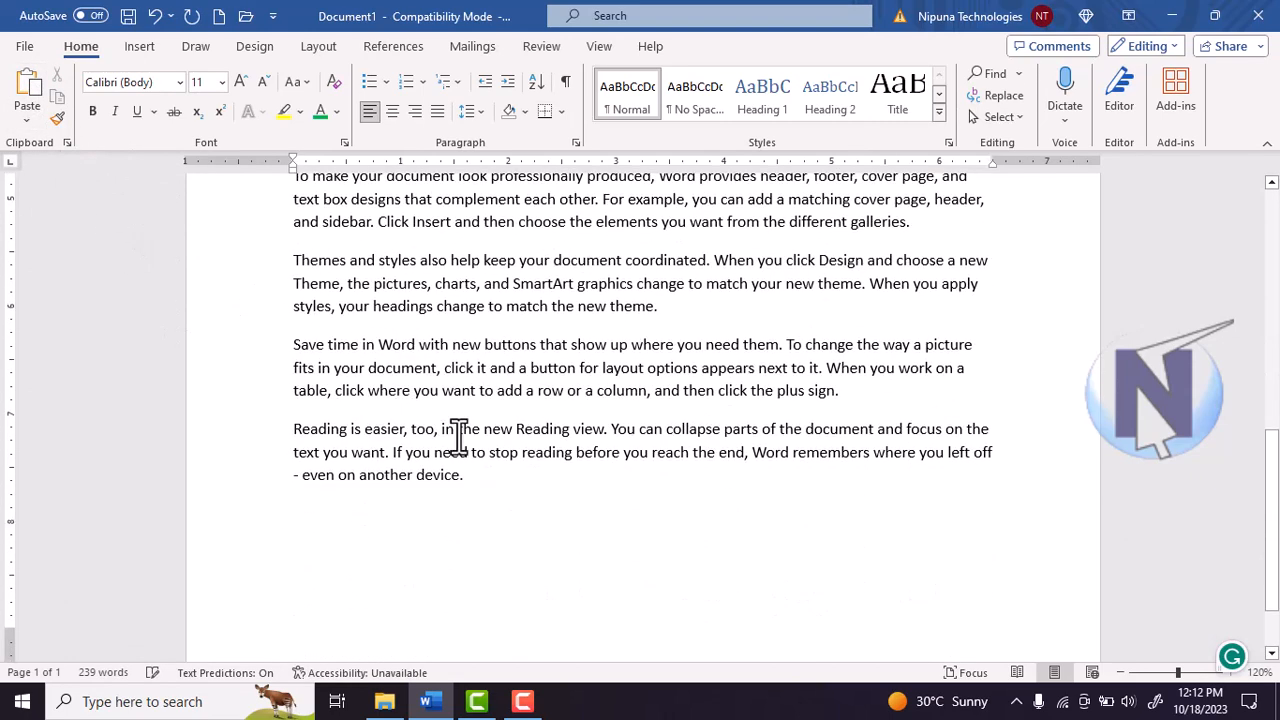
Step: Make the first paragraph, starting "Video provides", bold and set its font to Broadway
{"action": "scroll", "coordinate": [460, 434], "scroll_direction": "up", "scroll_amount": 6}
{"action": "scroll", "coordinate": [463, 437], "scroll_direction": "up", "scroll_amount": 3}
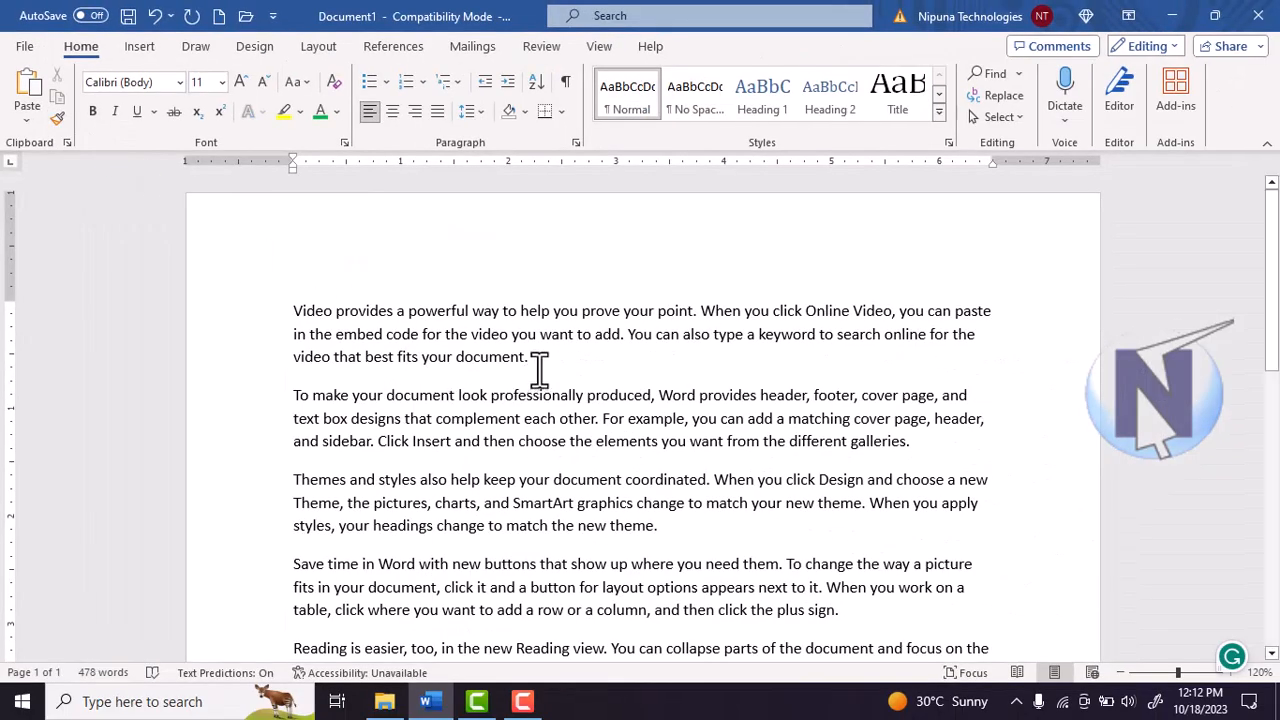
{"action": "left_click_drag", "start_coordinate": [1018, 590], "coordinate": [732, 494]}
{"action": "left_click_drag", "start_coordinate": [366, 310], "coordinate": [303, 303]}
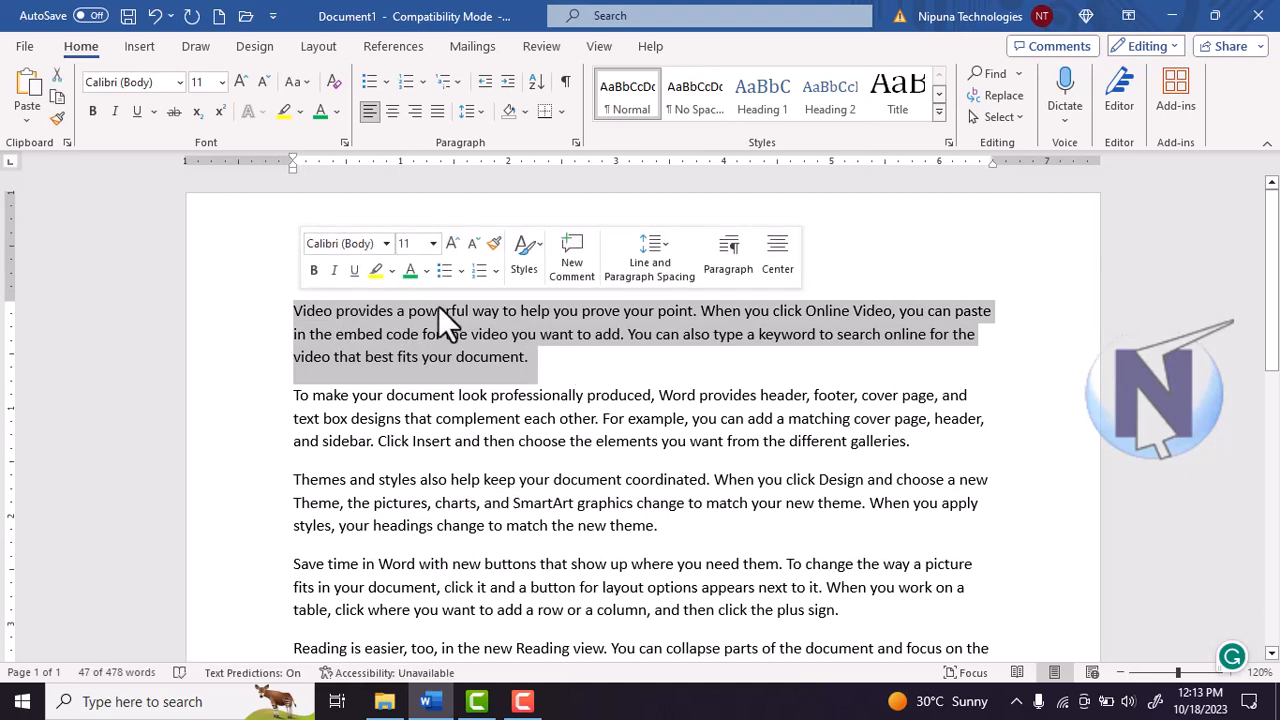
{"action": "left_click", "coordinate": [100, 115]}
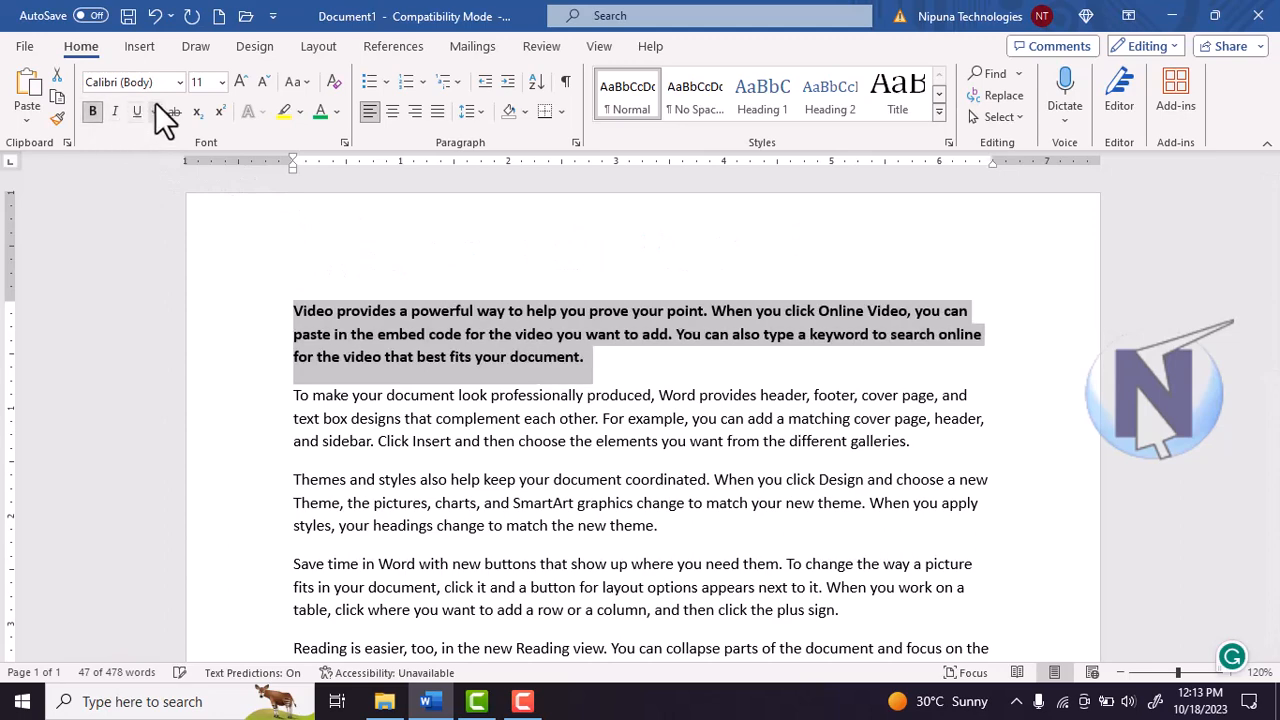
{"action": "left_click", "coordinate": [179, 83]}
{"action": "left_click", "coordinate": [170, 218]}
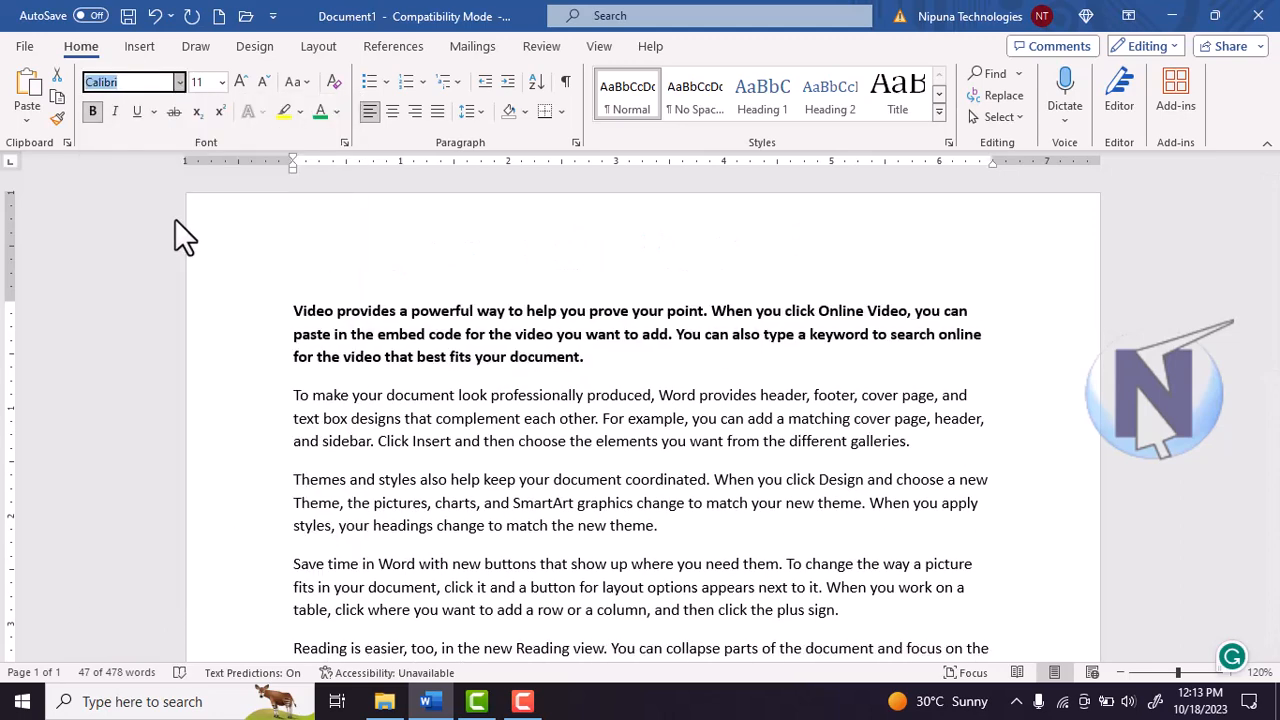
Step: Set the first paragraph's font size to 12 and its font color to green
{"action": "left_click", "coordinate": [222, 82]}
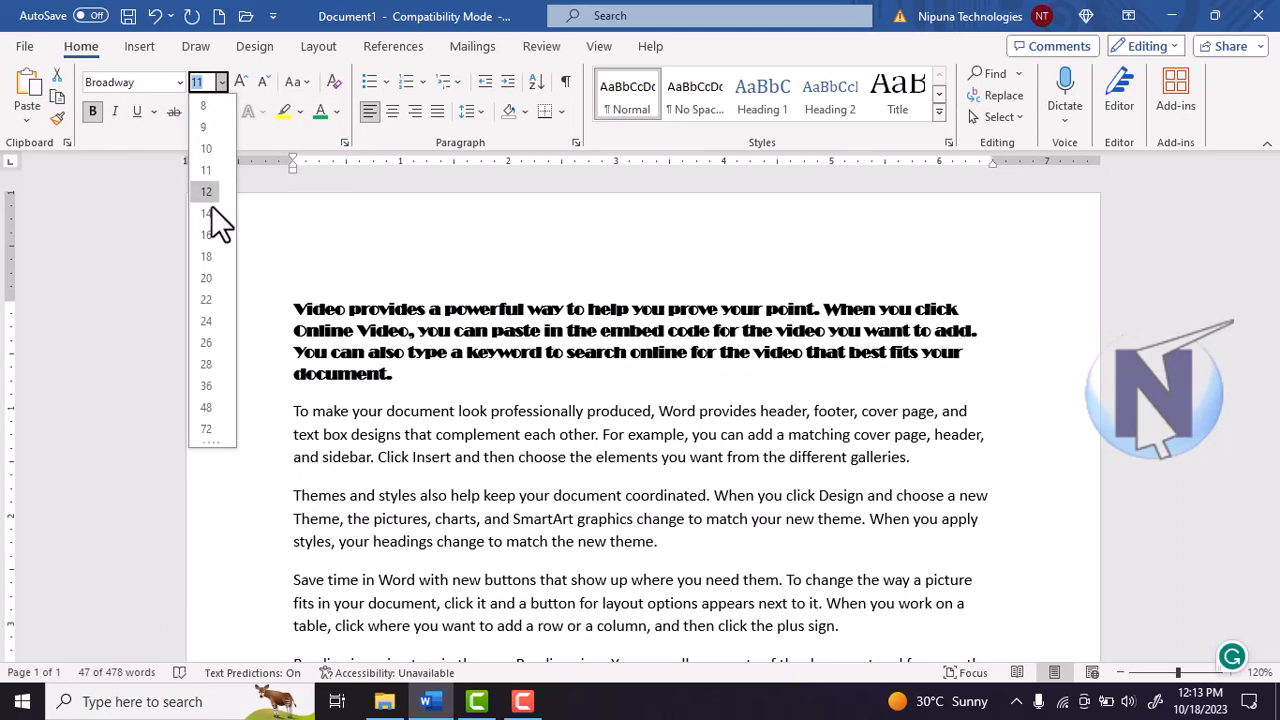
{"action": "left_click", "coordinate": [214, 196]}
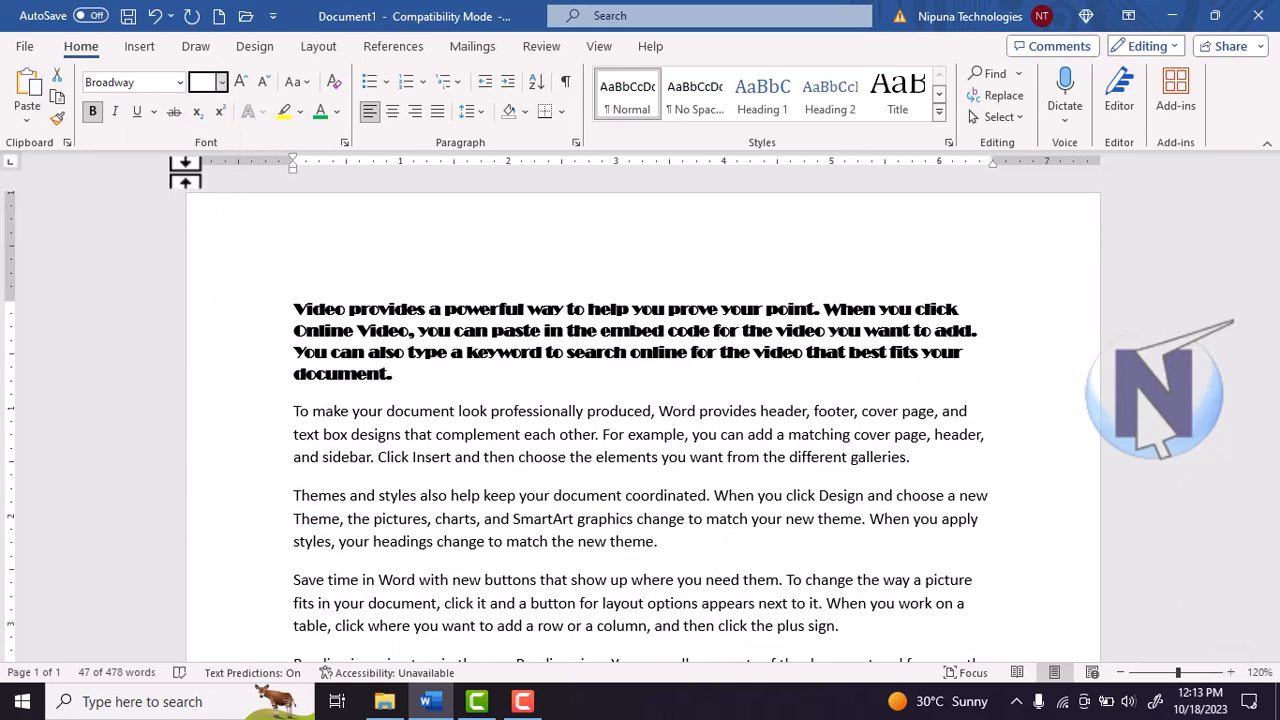
{"action": "left_click", "coordinate": [337, 112]}
{"action": "left_click", "coordinate": [399, 313]}
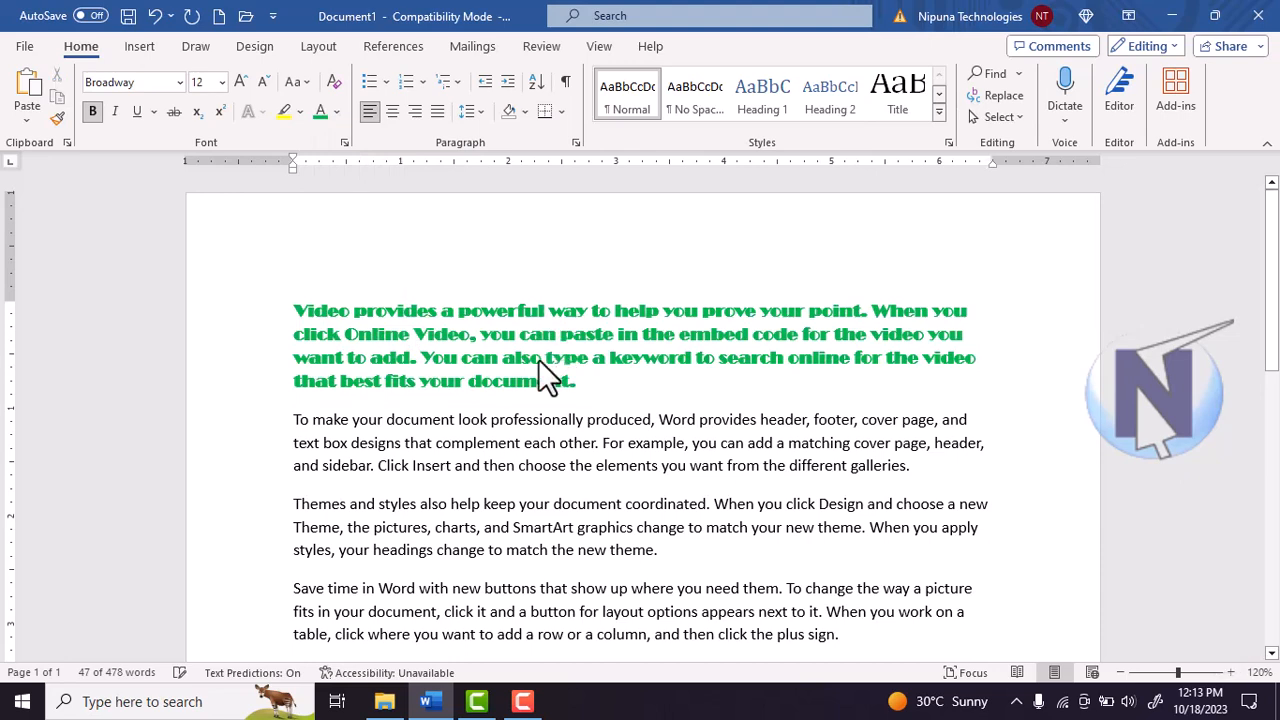
{"action": "left_click", "coordinate": [568, 378]}
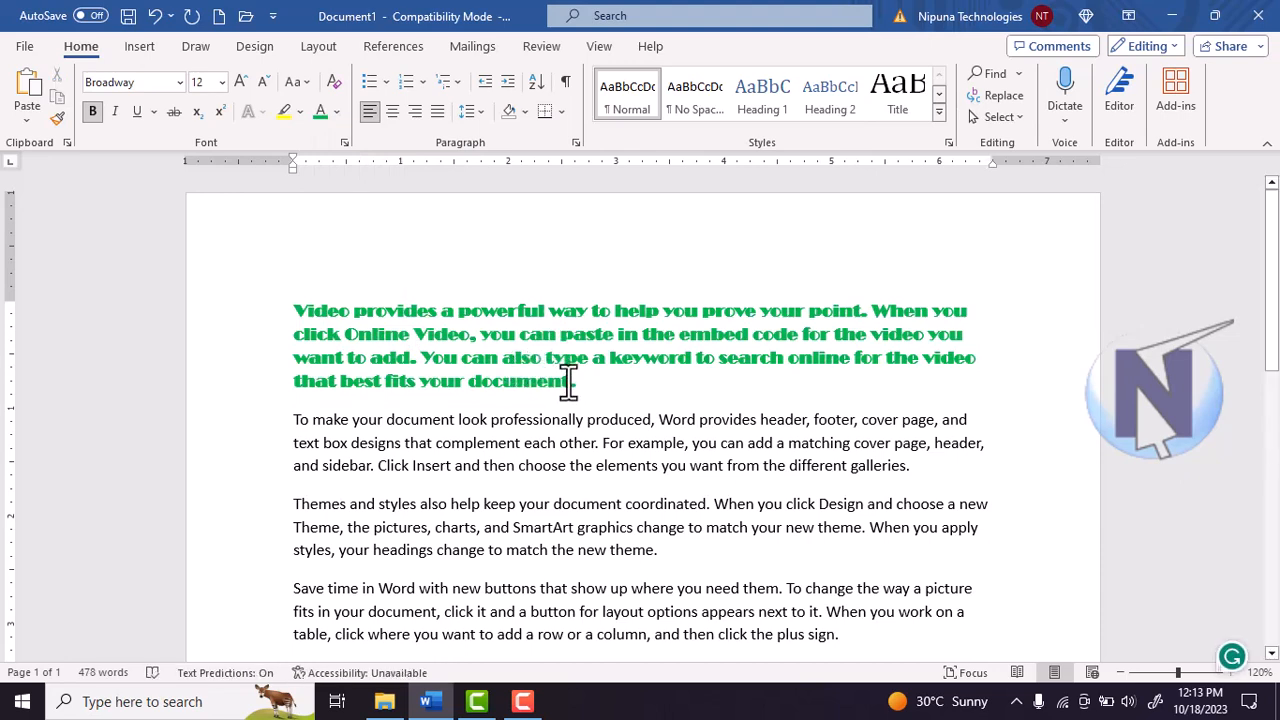
Step: Copy the first paragraph's formatting onto the whole second paragraph, starting "To make your document", with Format Painter
{"action": "left_click", "coordinate": [602, 443]}
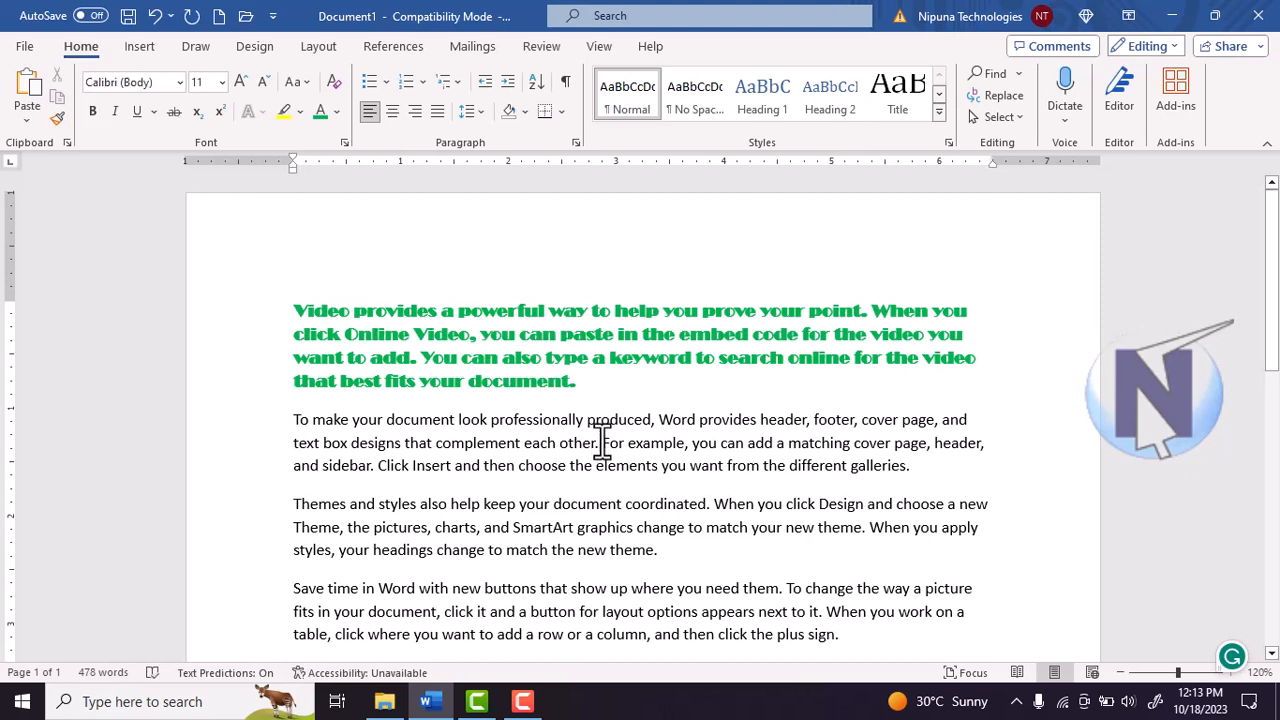
{"action": "left_click", "coordinate": [567, 318]}
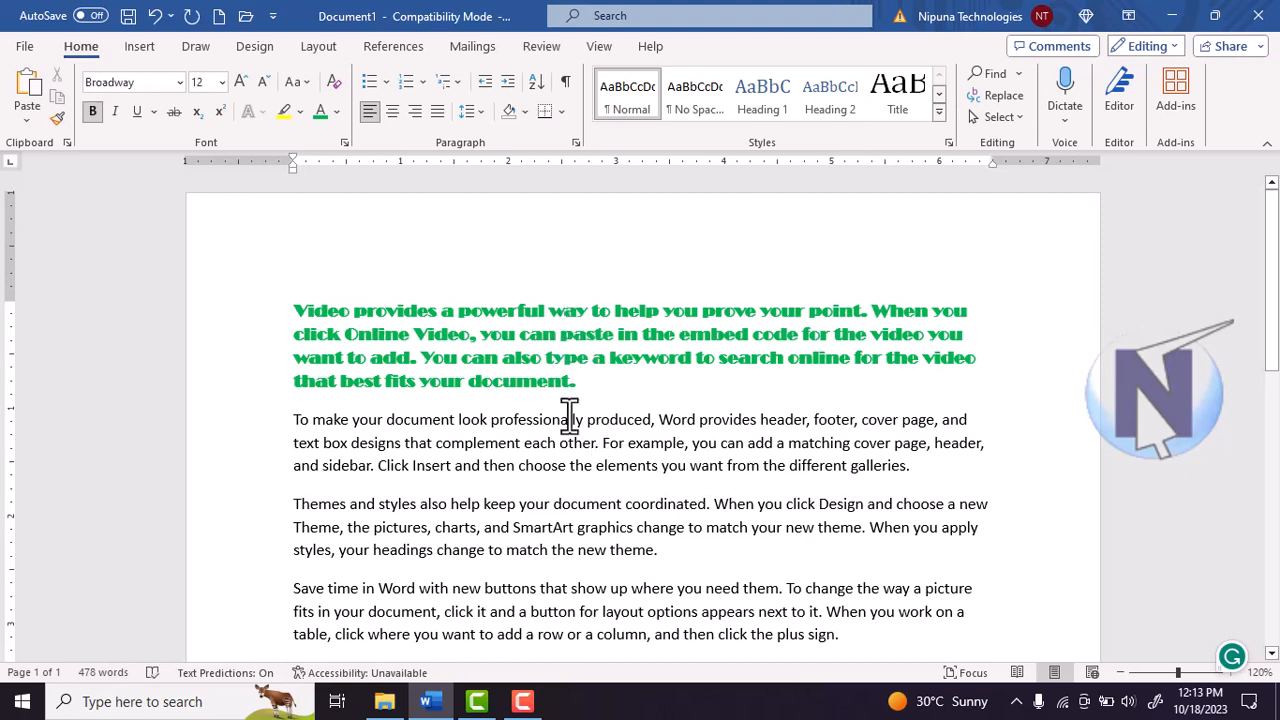
{"action": "left_click", "coordinate": [569, 415]}
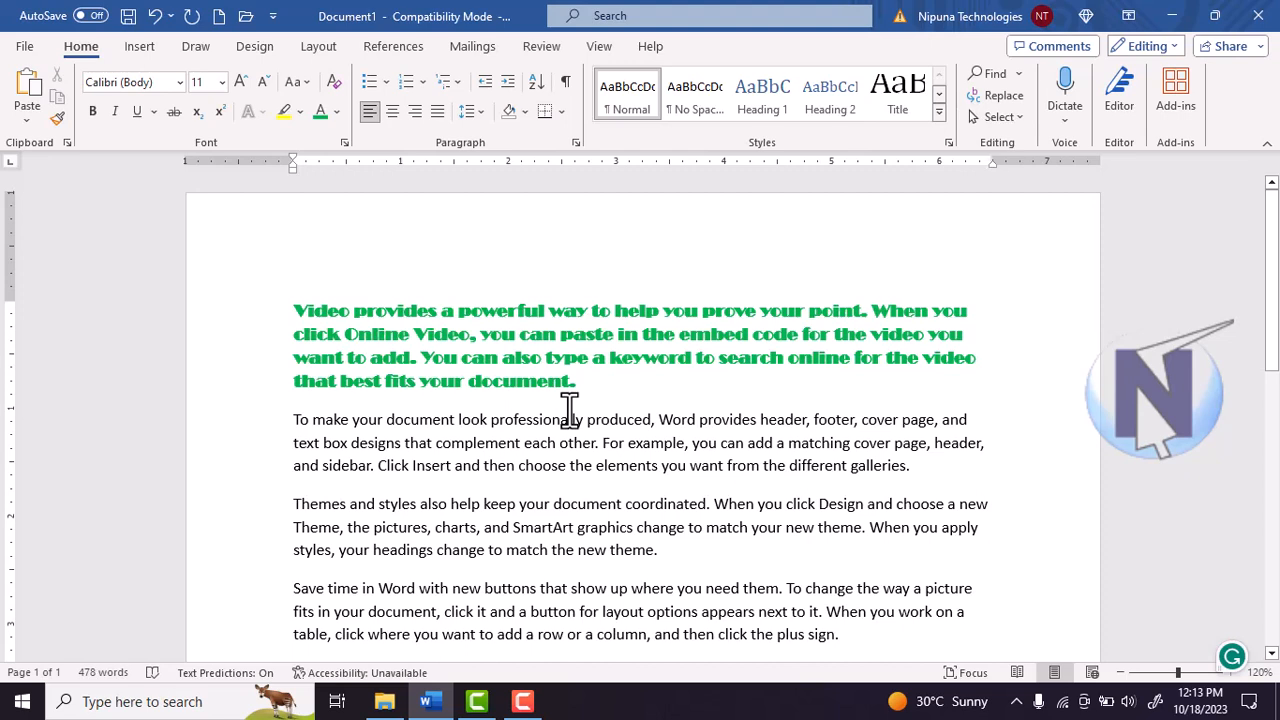
{"action": "left_click", "coordinate": [536, 357]}
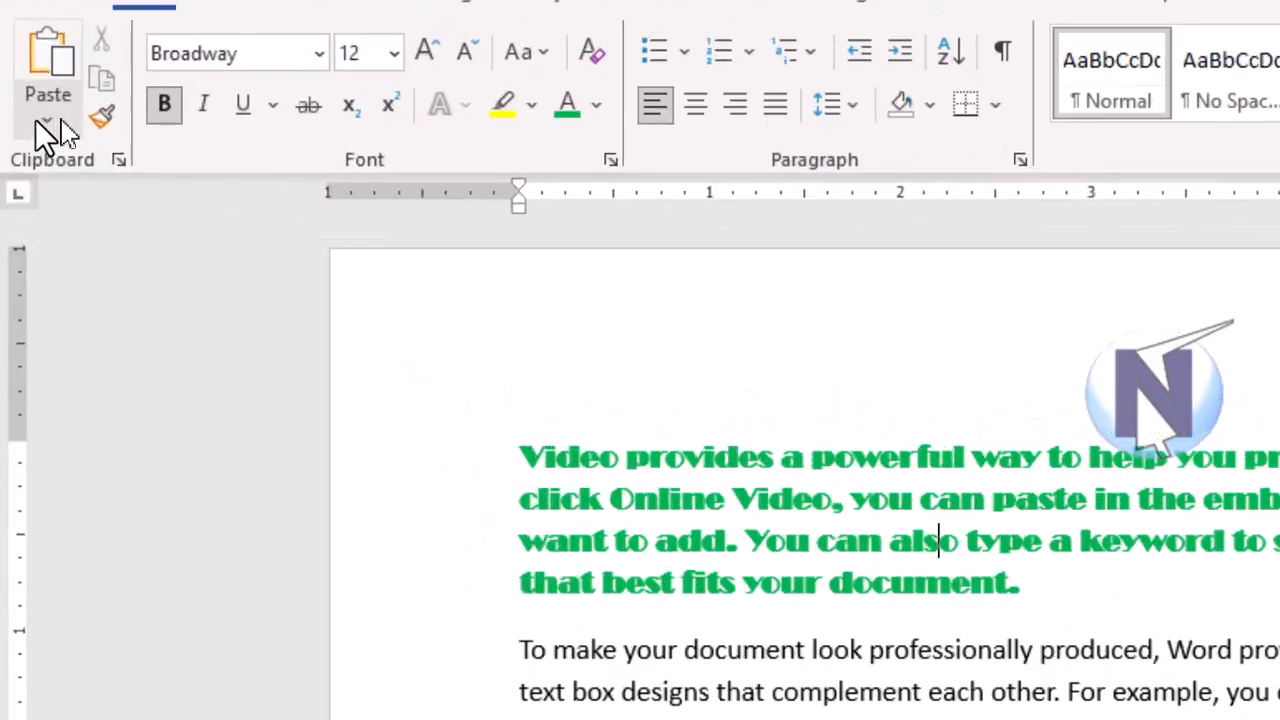
{"action": "left_click", "coordinate": [101, 116]}
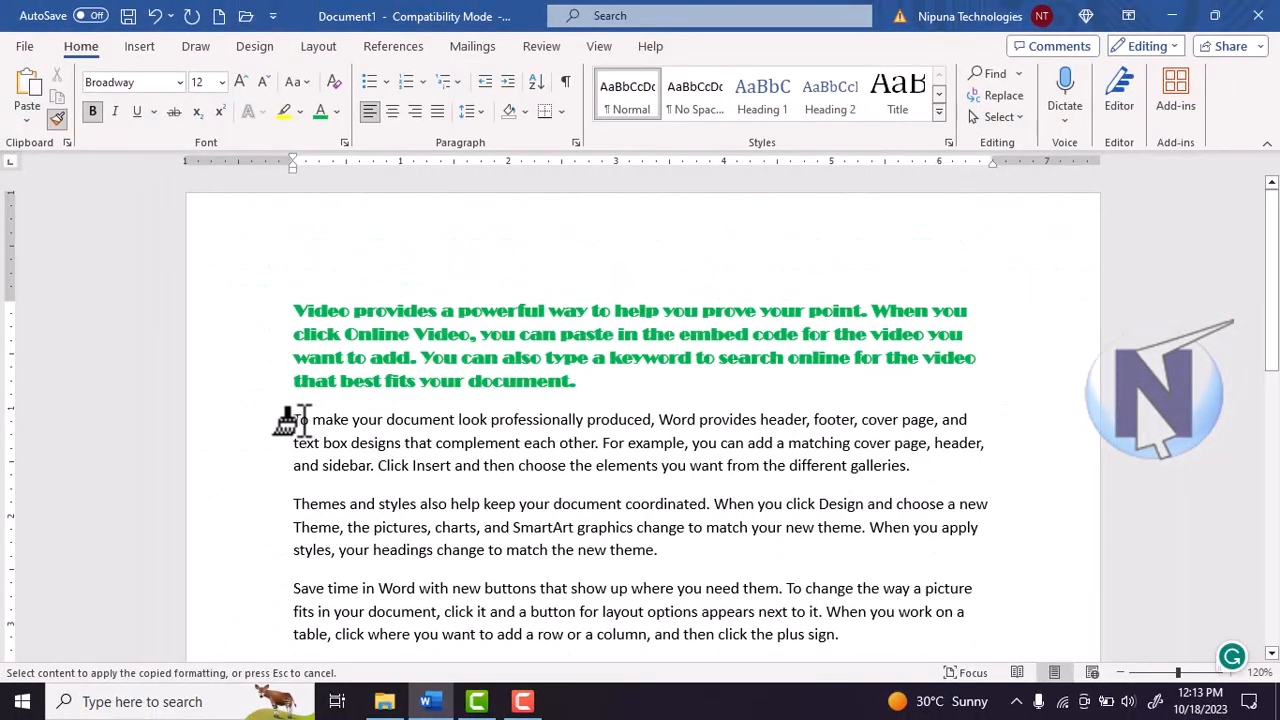
{"action": "left_click_drag", "start_coordinate": [200, 401], "coordinate": [630, 447]}
{"action": "mouse_move", "coordinate": [497, 443]}
{"action": "left_mouse_down"}
{"action": "mouse_move", "coordinate": [849, 449]}
{"action": "mouse_move", "coordinate": [906, 465]}
{"action": "left_mouse_up"}
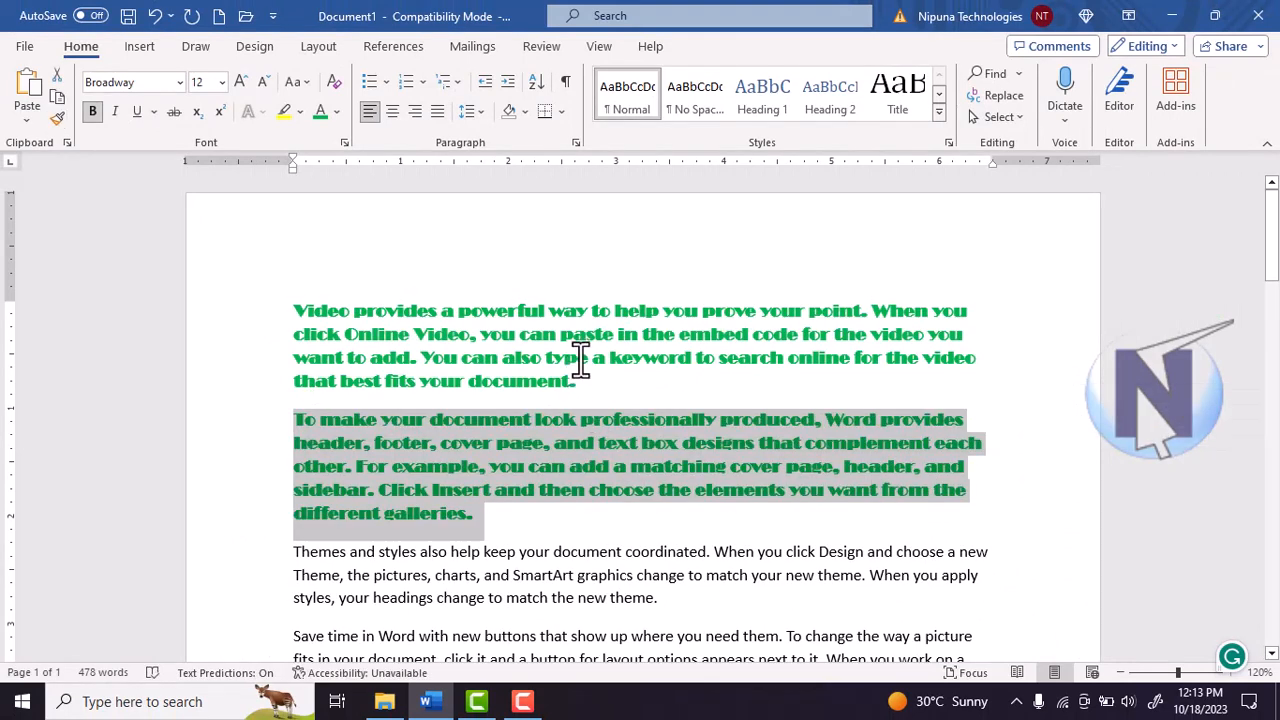
{"action": "left_click", "coordinate": [530, 447]}
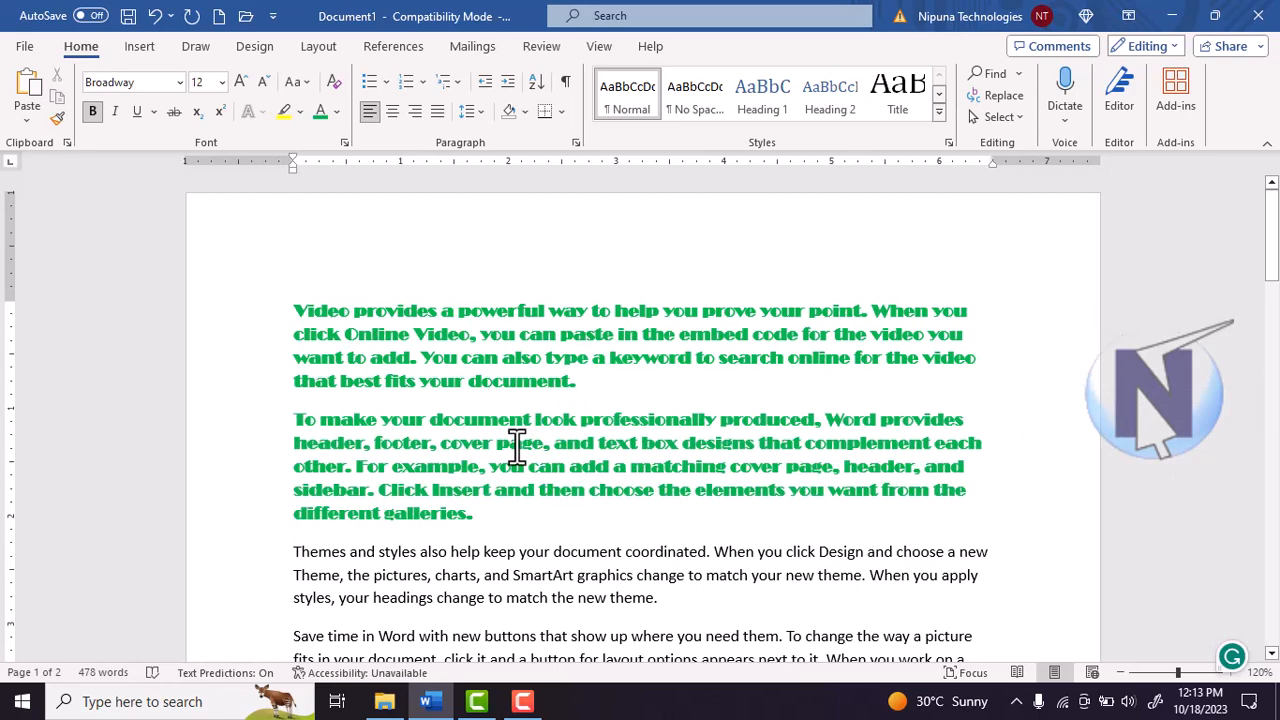
Step: Keep Format Painter active to apply the second paragraph's formatting to "charts, and SmartArt", "document, click it and a button", "need to stop reading" and "layout options appears"
{"action": "left_click", "coordinate": [417, 311]}
{"action": "scroll", "coordinate": [543, 490], "scroll_direction": "down", "scroll_amount": 1}
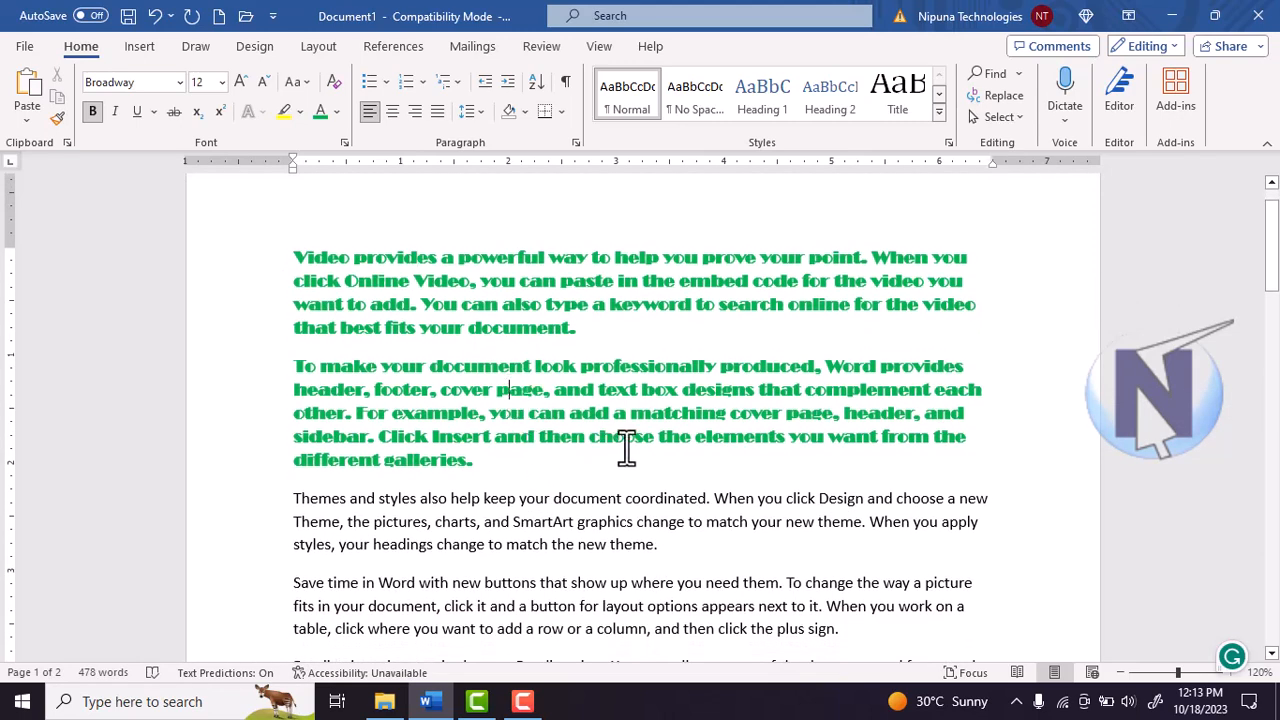
{"action": "scroll", "coordinate": [330, 340], "scroll_direction": "down", "scroll_amount": 1}
{"action": "scroll", "coordinate": [454, 412], "scroll_direction": "down", "scroll_amount": 2}
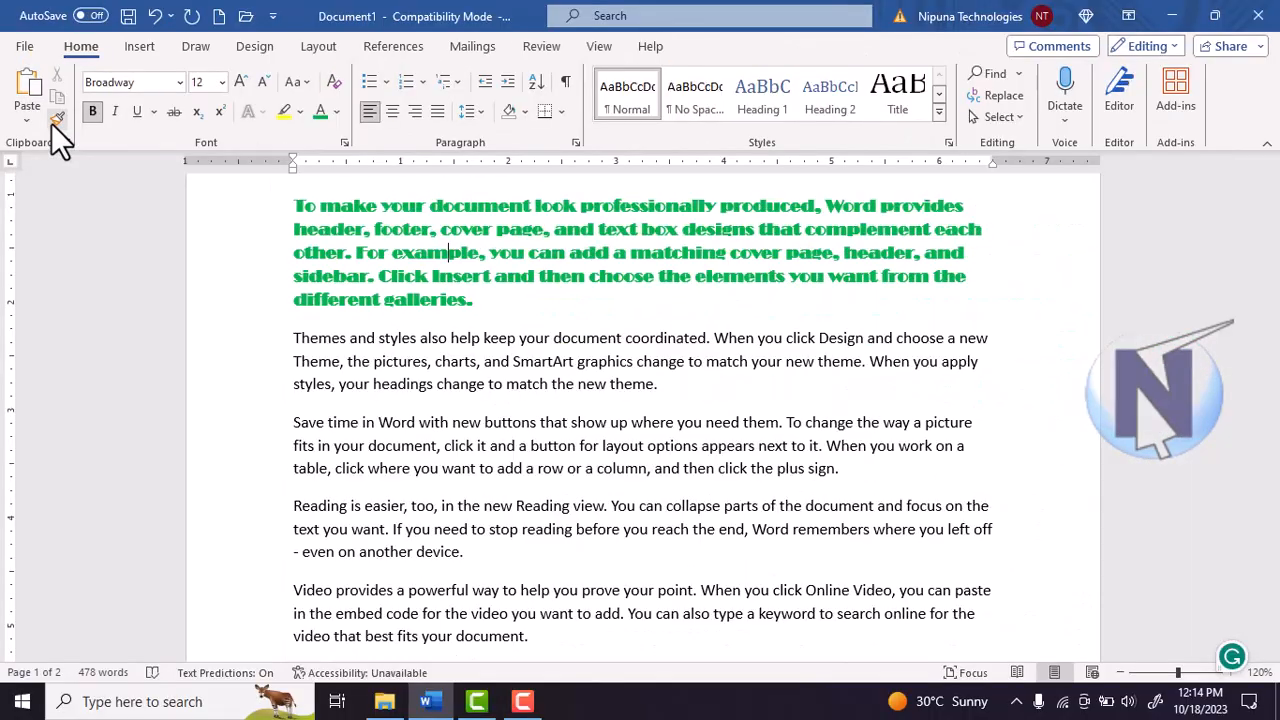
{"action": "left_click", "coordinate": [58, 120]}
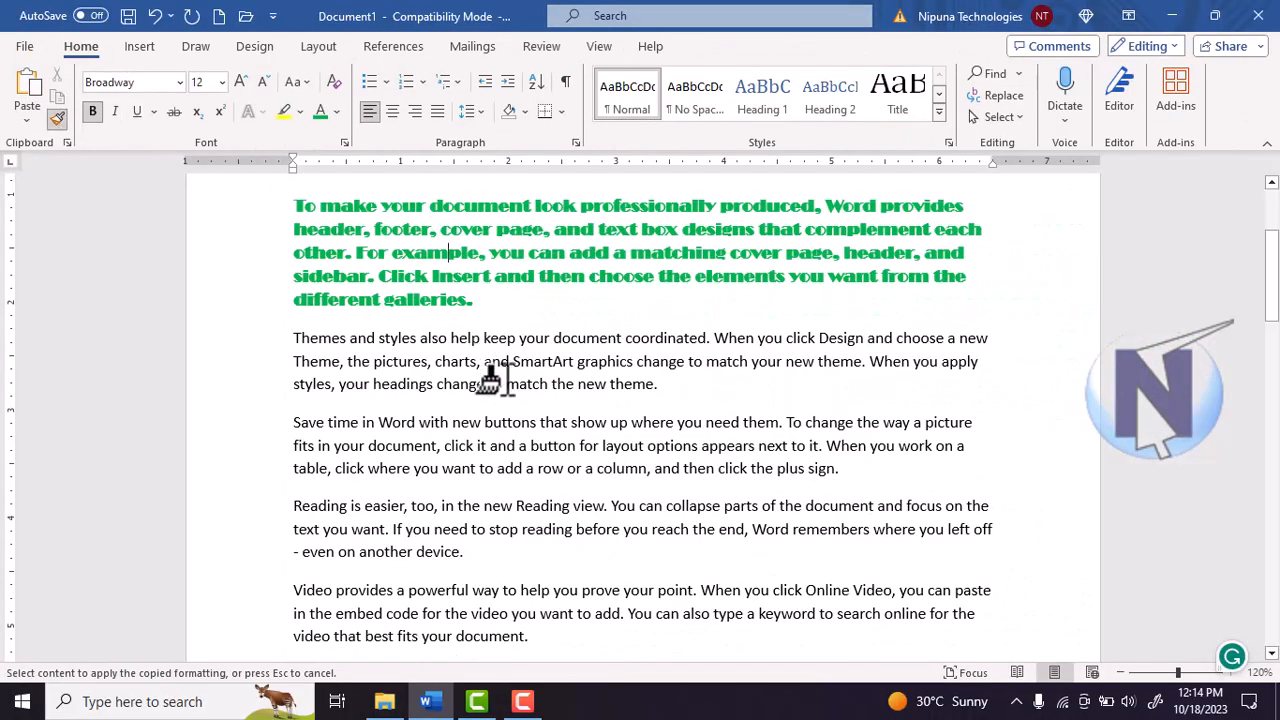
{"action": "left_click_drag", "start_coordinate": [434, 361], "coordinate": [573, 361]}
{"action": "left_click_drag", "start_coordinate": [370, 445], "coordinate": [578, 445]}
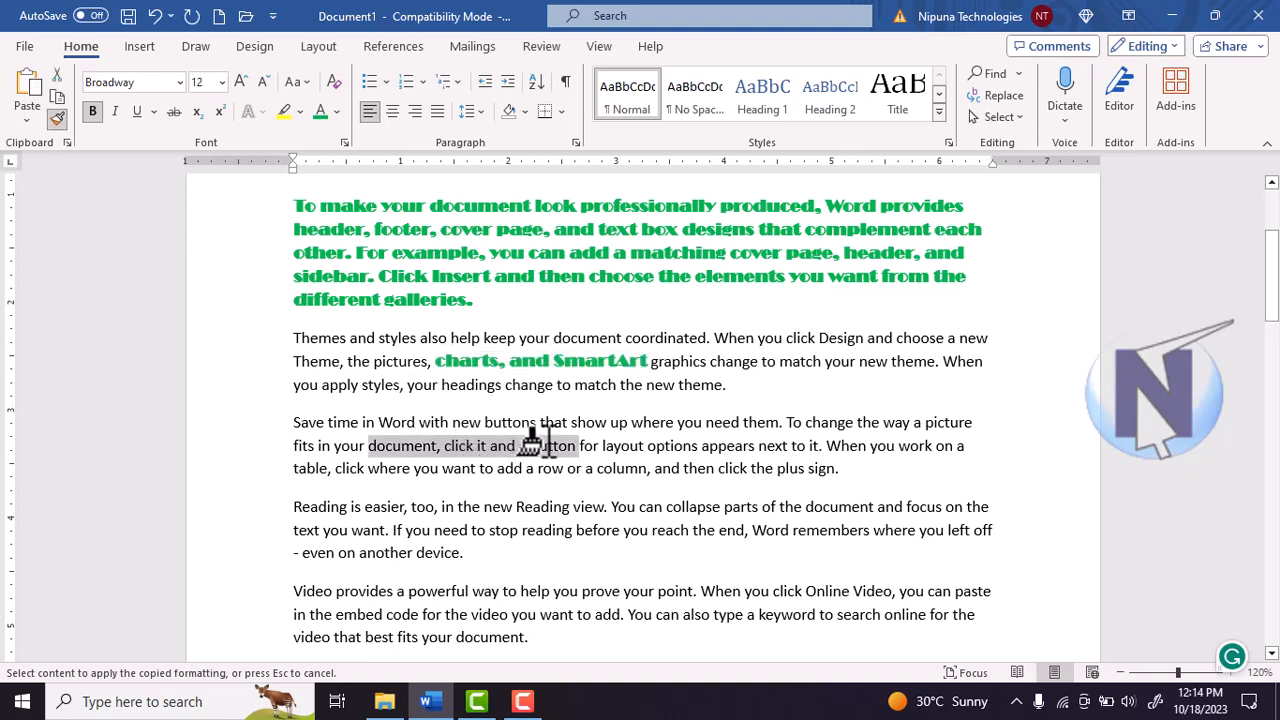
{"action": "left_click_drag", "start_coordinate": [434, 531], "coordinate": [576, 531]}
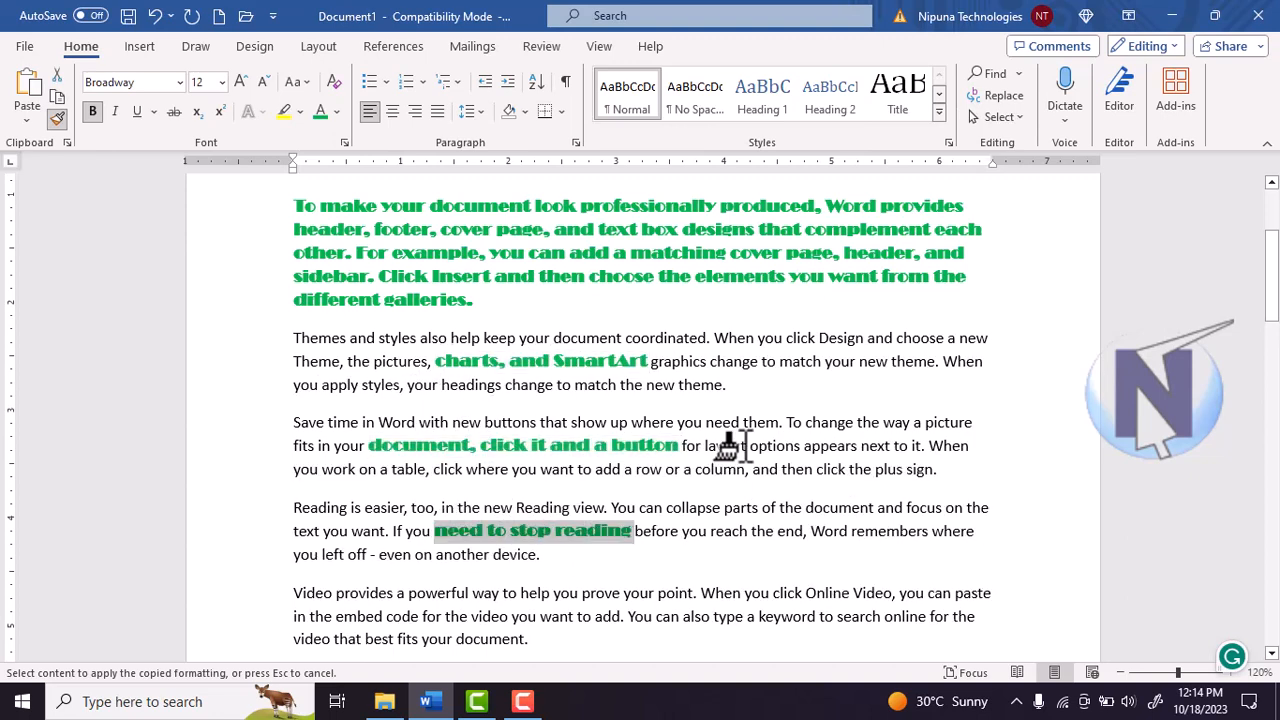
{"action": "left_click_drag", "start_coordinate": [706, 445], "coordinate": [862, 445]}
Step: Paint the same formatting onto "video you want to add", "complement each other." and "and SmartArt graphics" in the second set of paragraphs, and end Format Painter
{"action": "scroll", "coordinate": [566, 521], "scroll_direction": "down", "scroll_amount": 3}
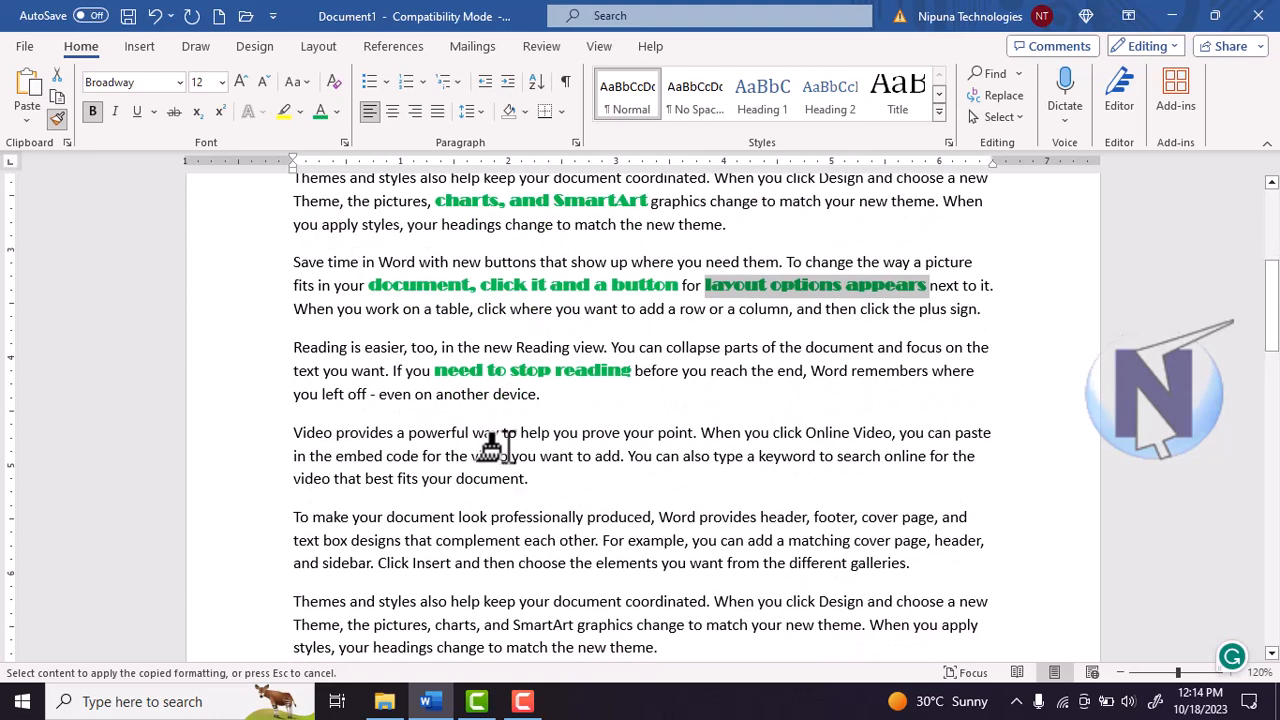
{"action": "left_click_drag", "start_coordinate": [471, 456], "coordinate": [684, 456]}
{"action": "left_click_drag", "start_coordinate": [437, 541], "coordinate": [612, 541]}
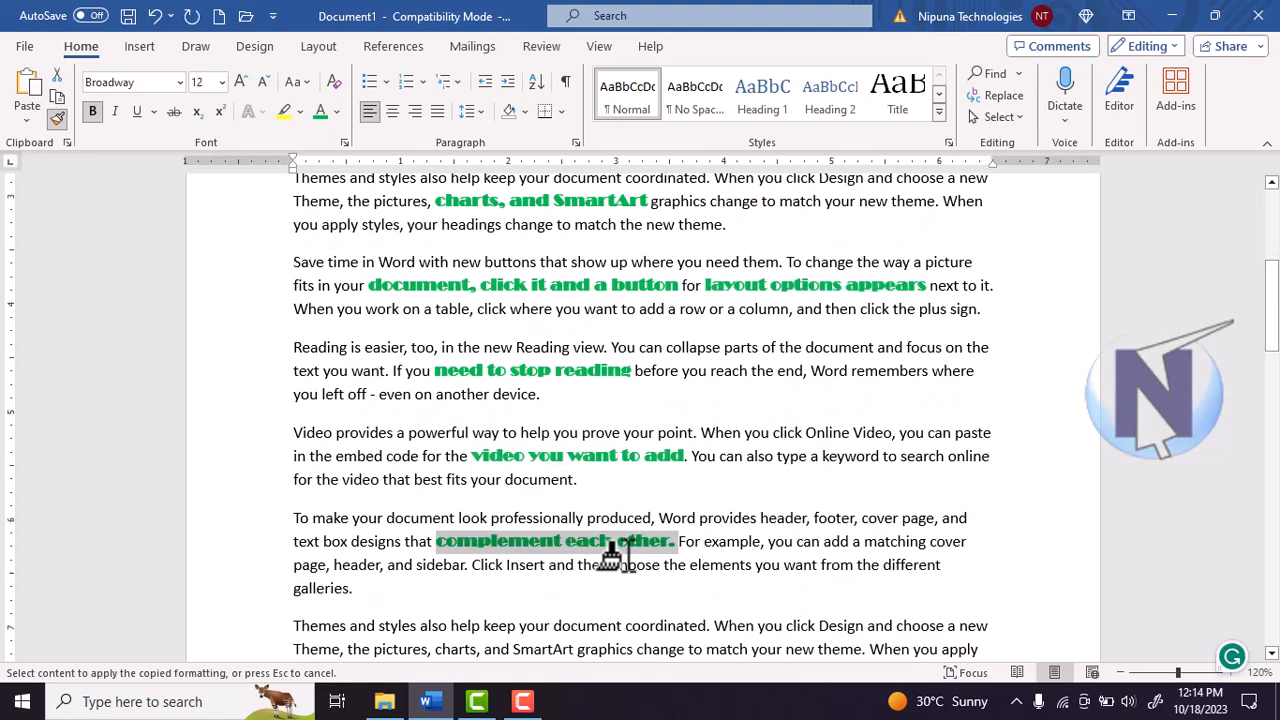
{"action": "scroll", "coordinate": [503, 560], "scroll_direction": "down", "scroll_amount": 2}
{"action": "left_click_drag", "start_coordinate": [485, 542], "coordinate": [633, 542]}
{"action": "scroll", "coordinate": [620, 560], "scroll_direction": "down", "scroll_amount": 2}
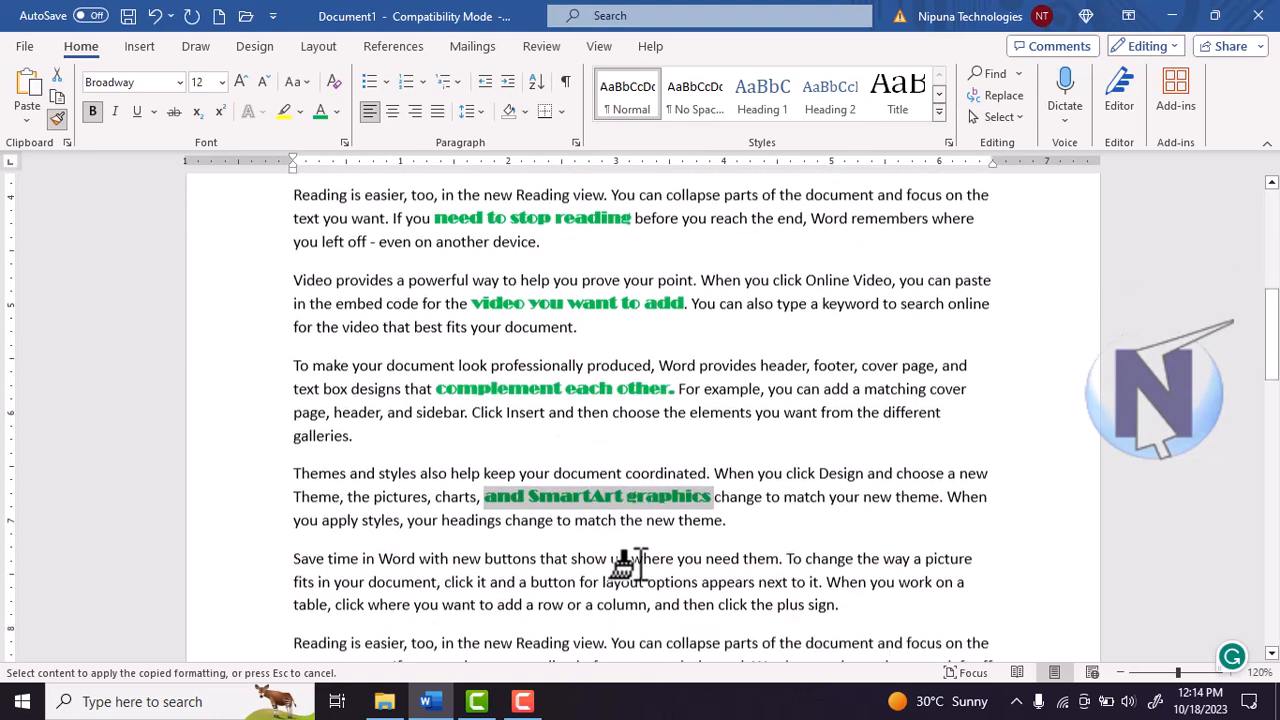
{"action": "key", "text": "Escape"}
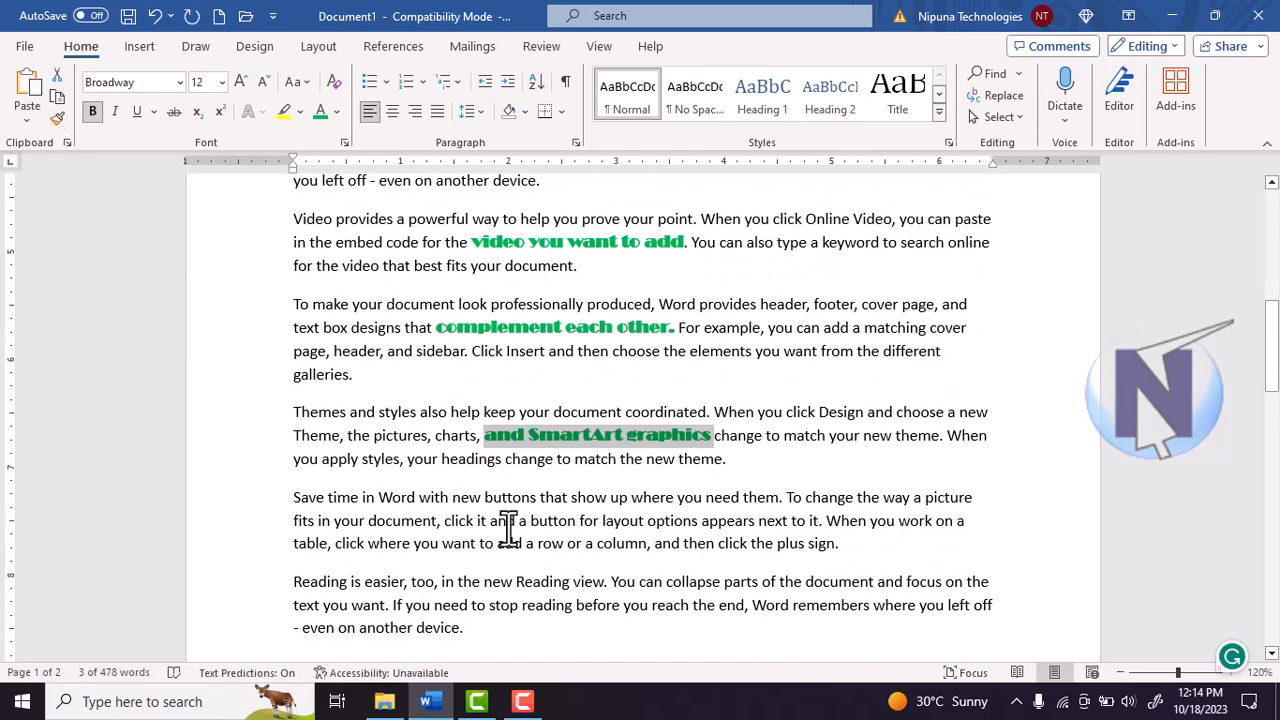
{"action": "scroll", "coordinate": [540, 425], "scroll_direction": "up", "scroll_amount": 3}
{"action": "scroll", "coordinate": [500, 395], "scroll_direction": "up", "scroll_amount": 7}
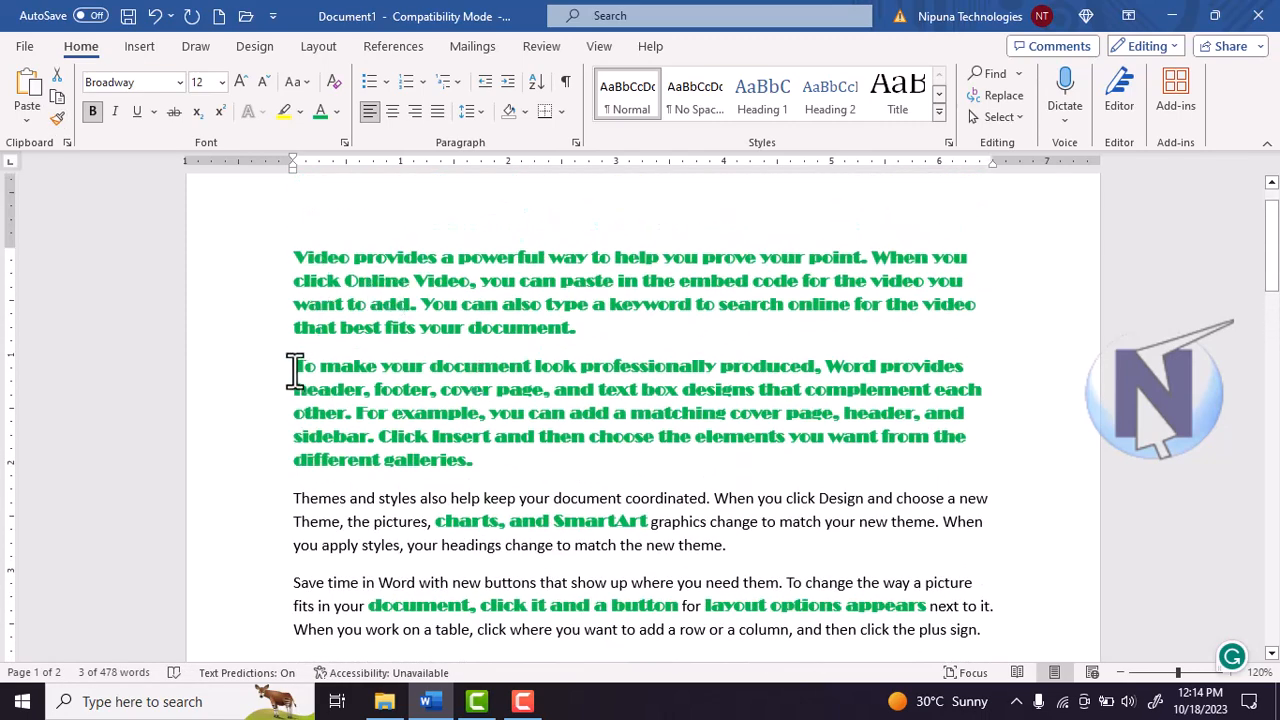
Step: Copy the formatting of the second paragraph onto the whole third paragraph, starting "Themes and styles"
{"action": "left_click_drag", "start_coordinate": [294, 366], "coordinate": [488, 462]}
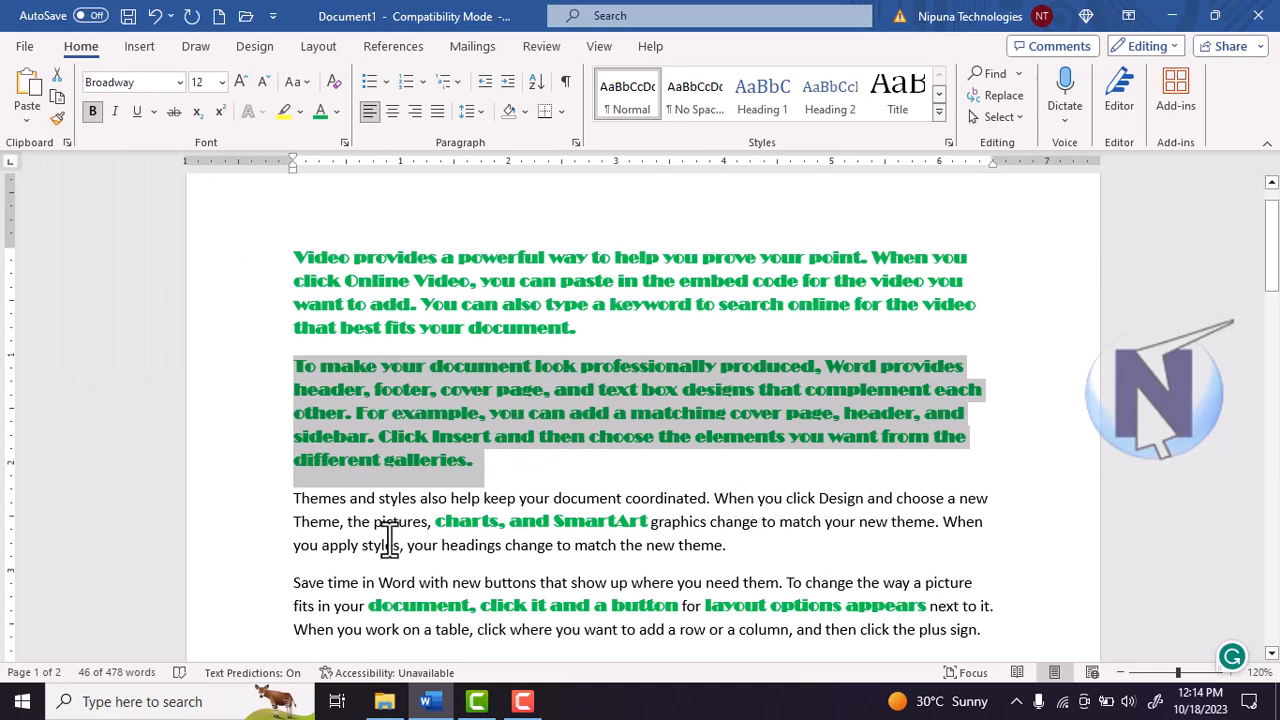
{"action": "left_click_drag", "start_coordinate": [305, 505], "coordinate": [766, 545]}
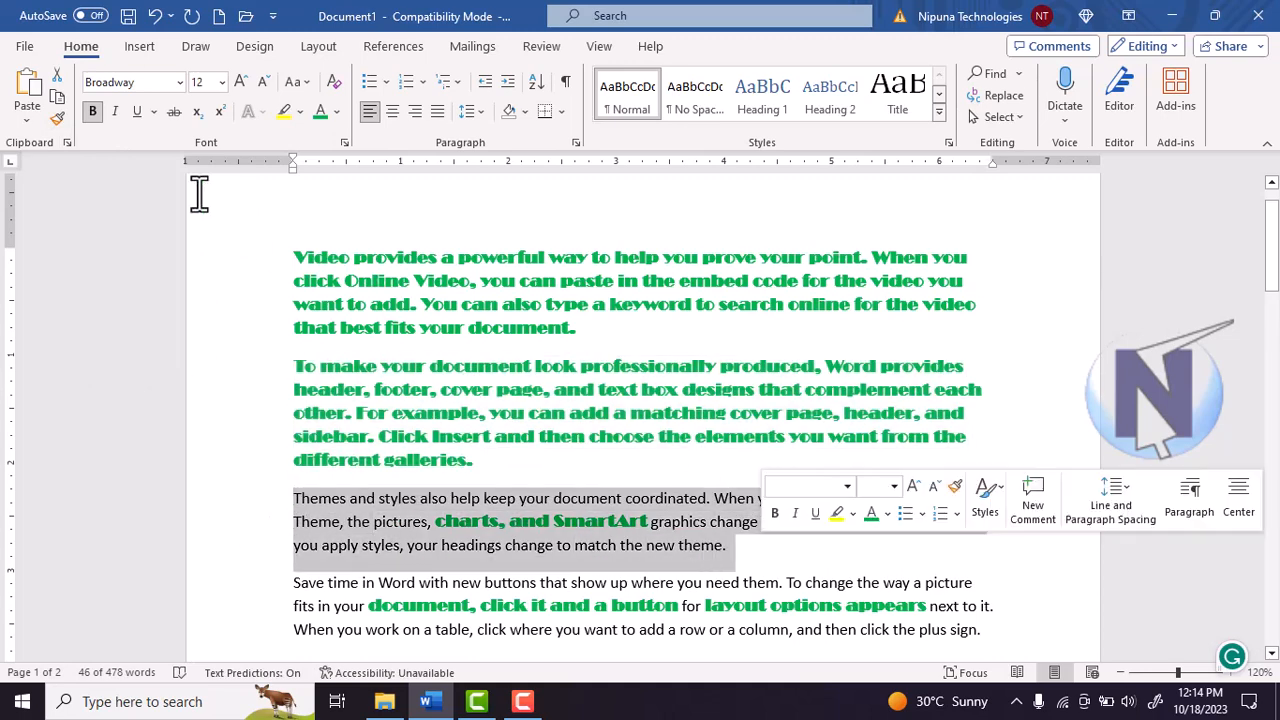
{"action": "left_click", "coordinate": [59, 122]}
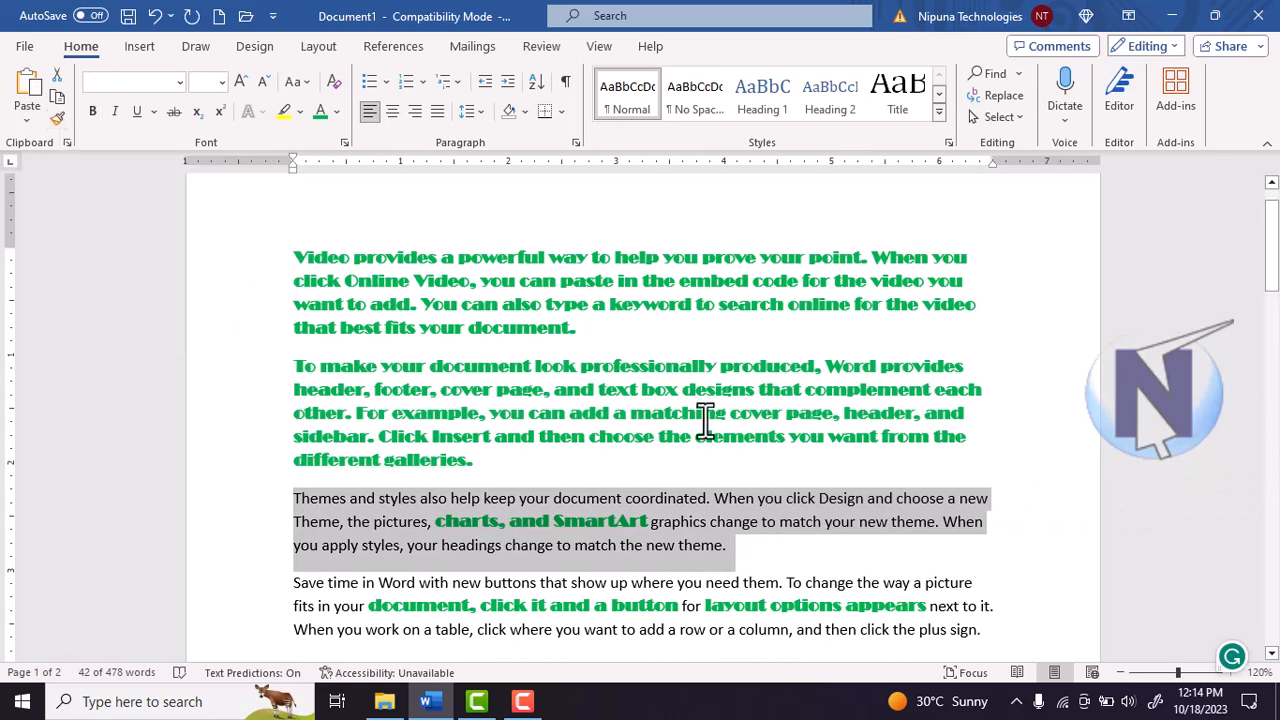
{"action": "key", "text": "ctrl+alt+v"}
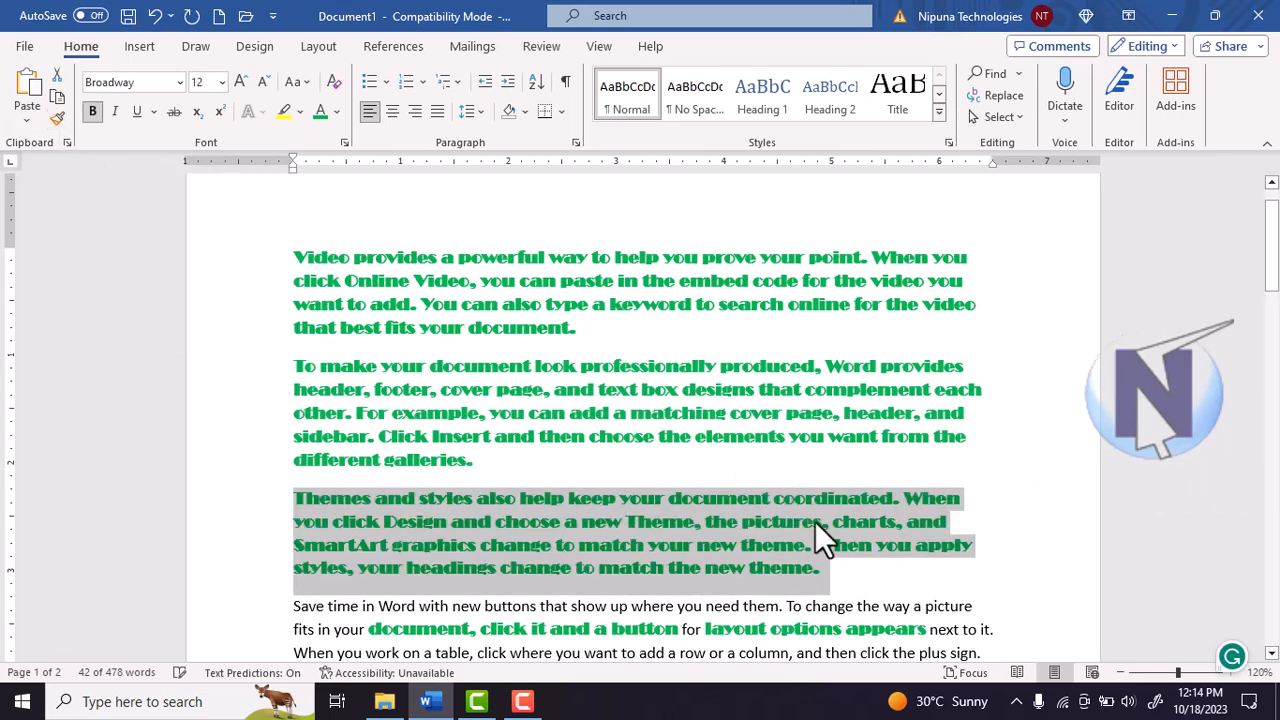
Step: Clear all formatting from the entire document and delete all of its text
{"action": "left_click", "coordinate": [398, 327]}
{"action": "left_click_drag", "start_coordinate": [295, 259], "coordinate": [886, 709]}
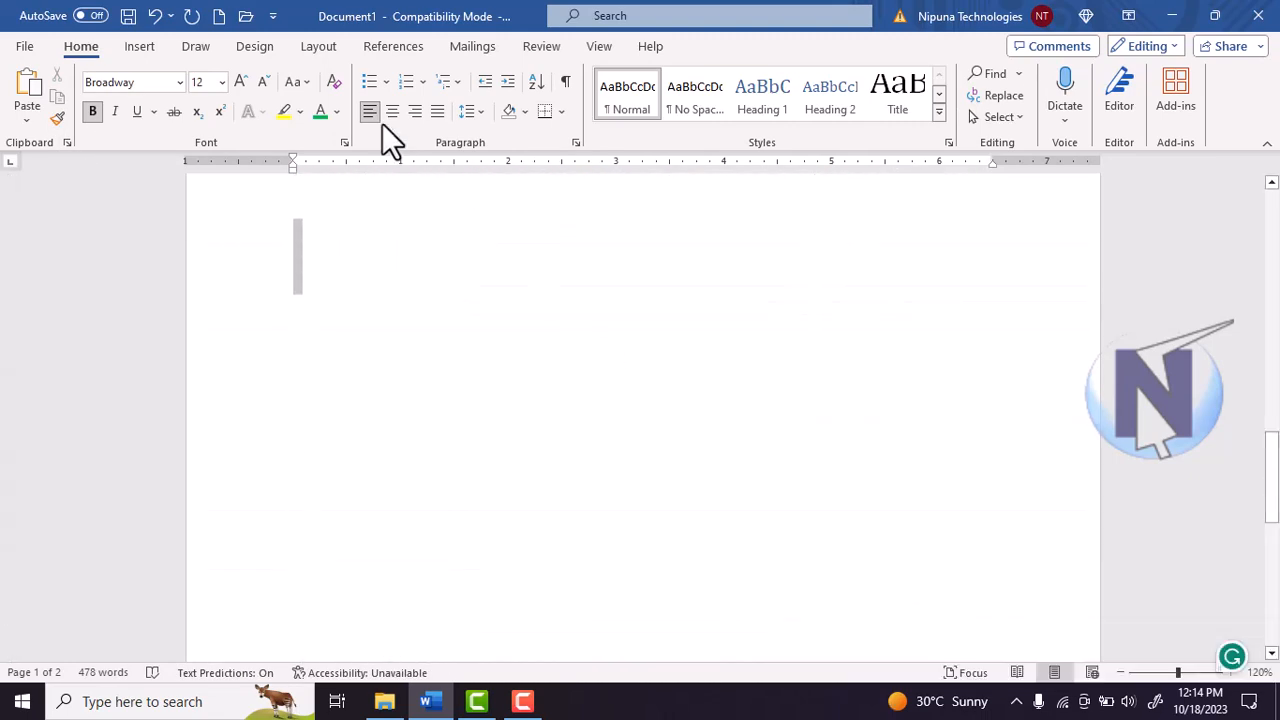
{"action": "left_click", "coordinate": [334, 81]}
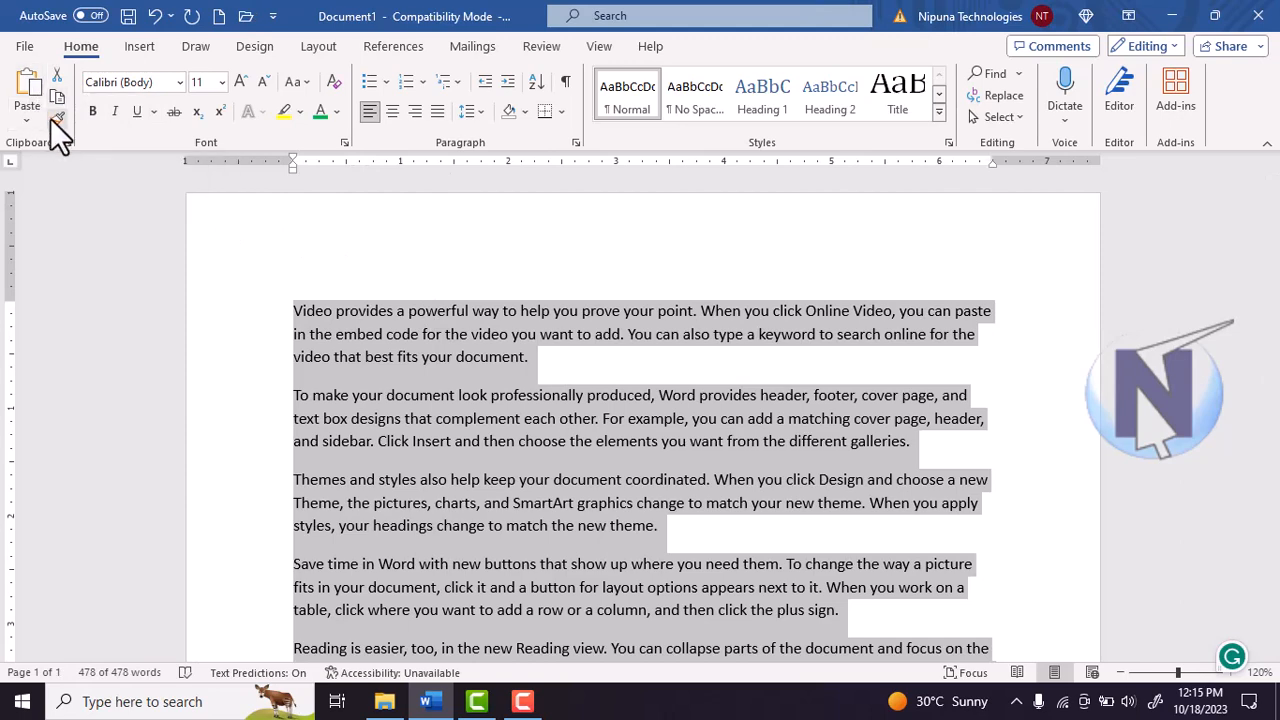
{"action": "left_click", "coordinate": [466, 349]}
{"action": "key", "text": "ctrl+a"}
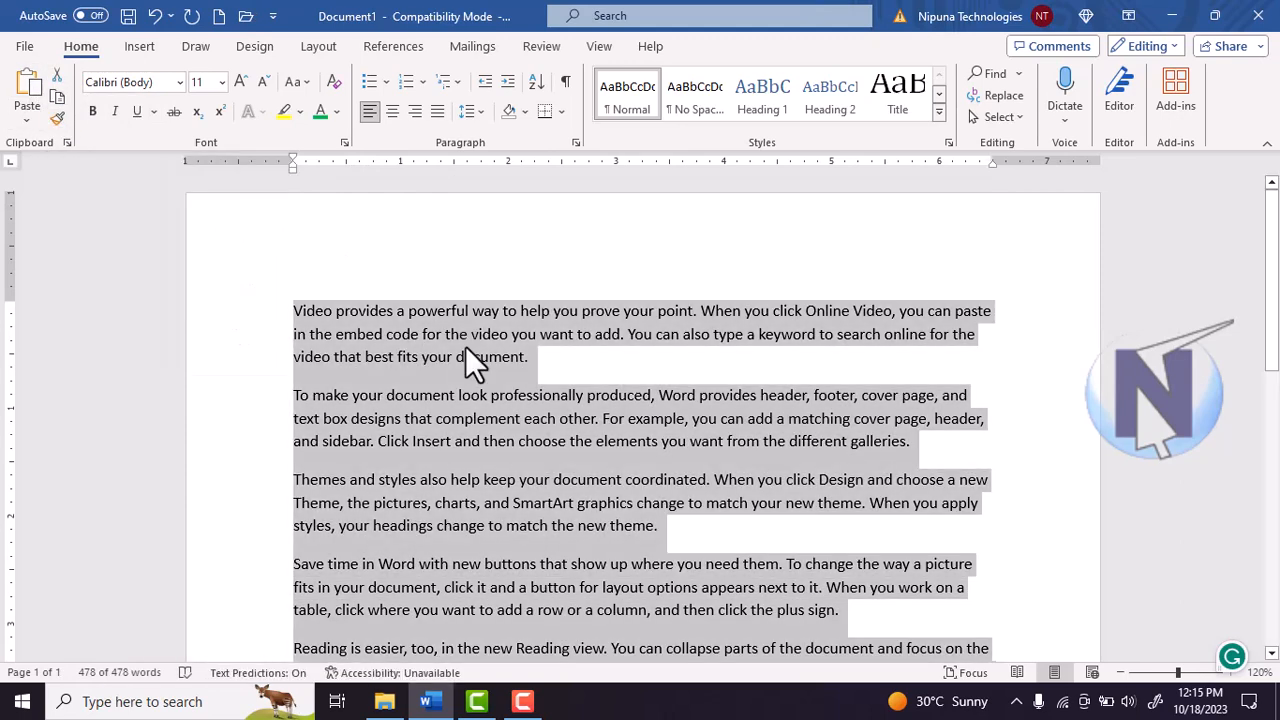
{"action": "key", "text": "Delete"}
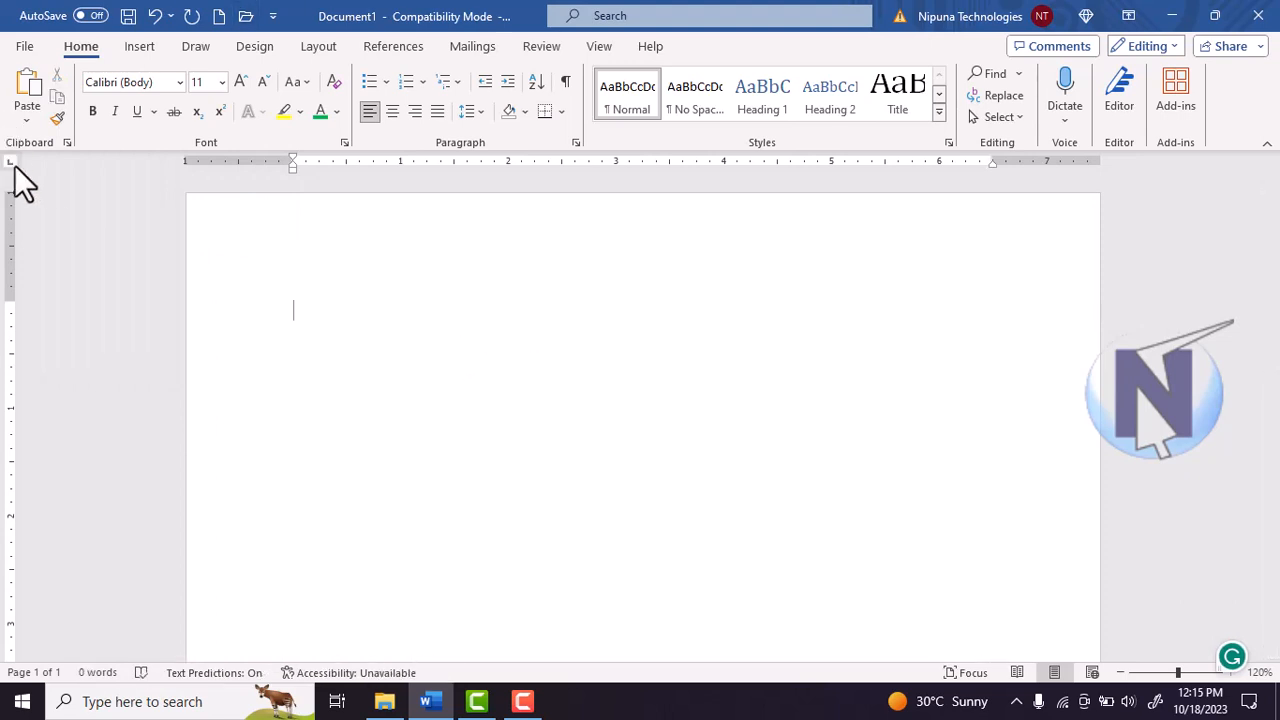
Step: Enter "Nipuna Technologies" as the only text in the empty document and start a new line below it
{"action": "left_click", "coordinate": [27, 120]}
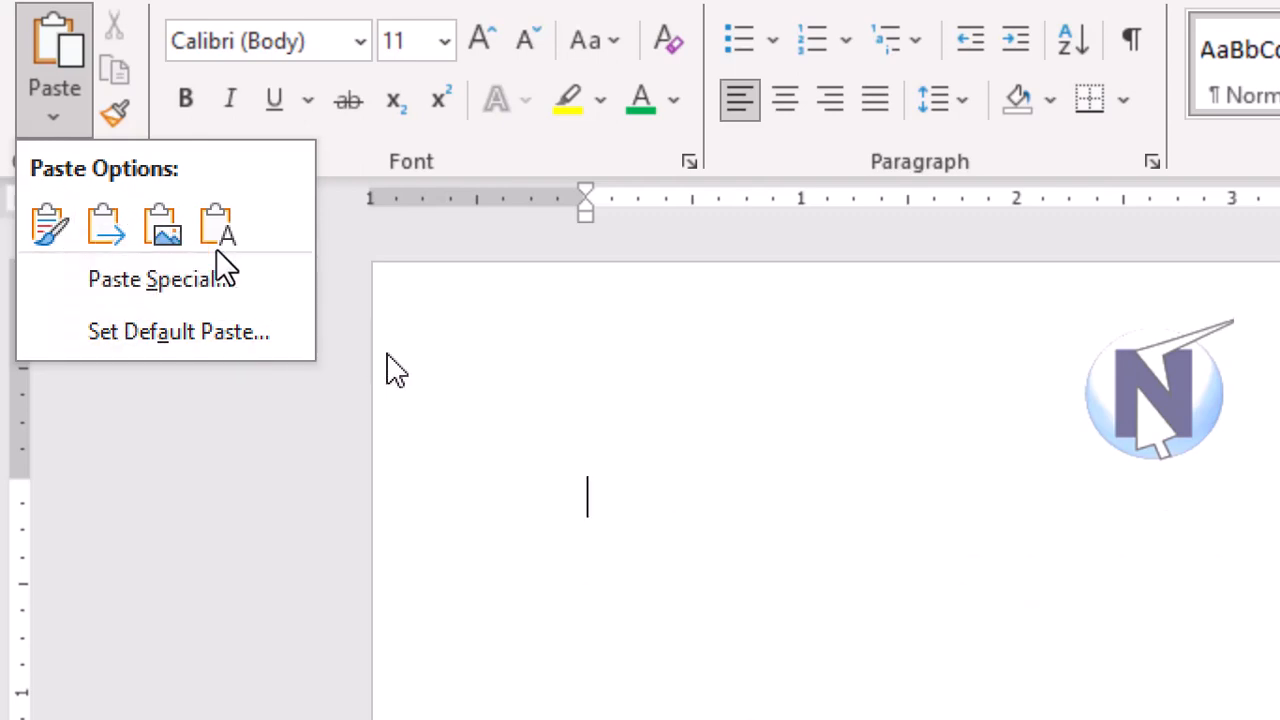
{"action": "left_click", "coordinate": [489, 401]}
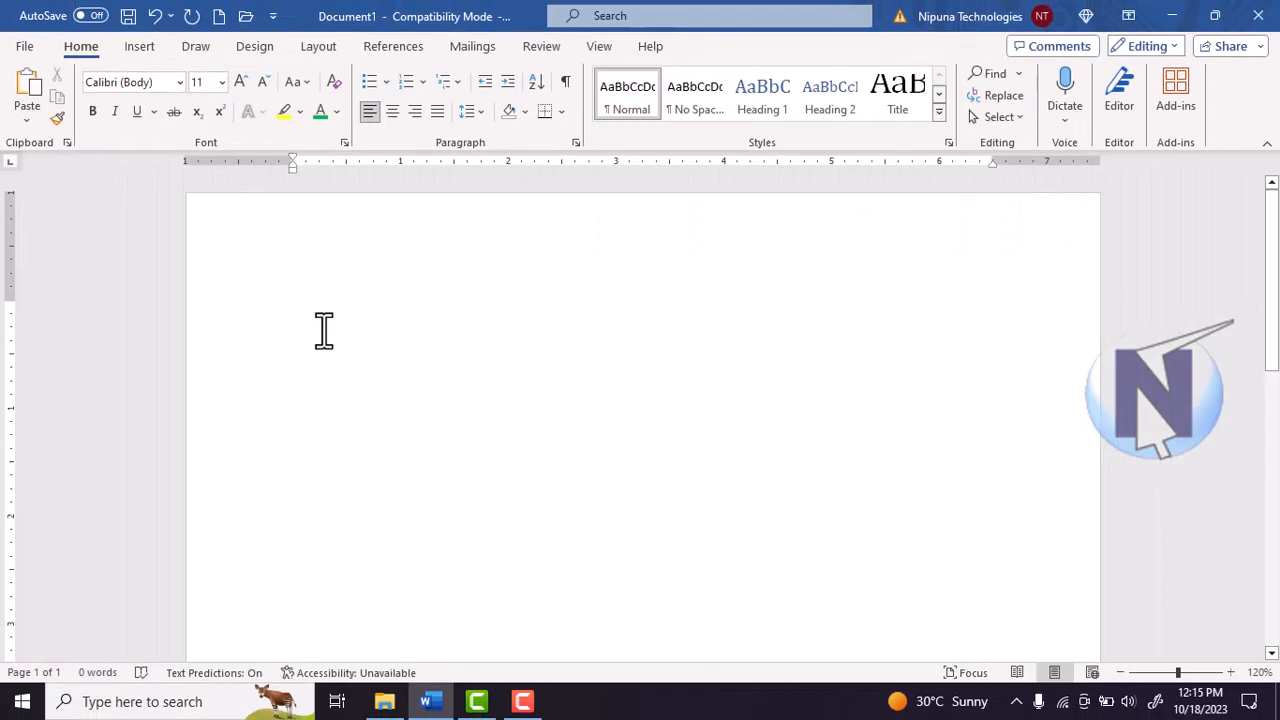
{"action": "type", "text": "Nipuna Technologies"}
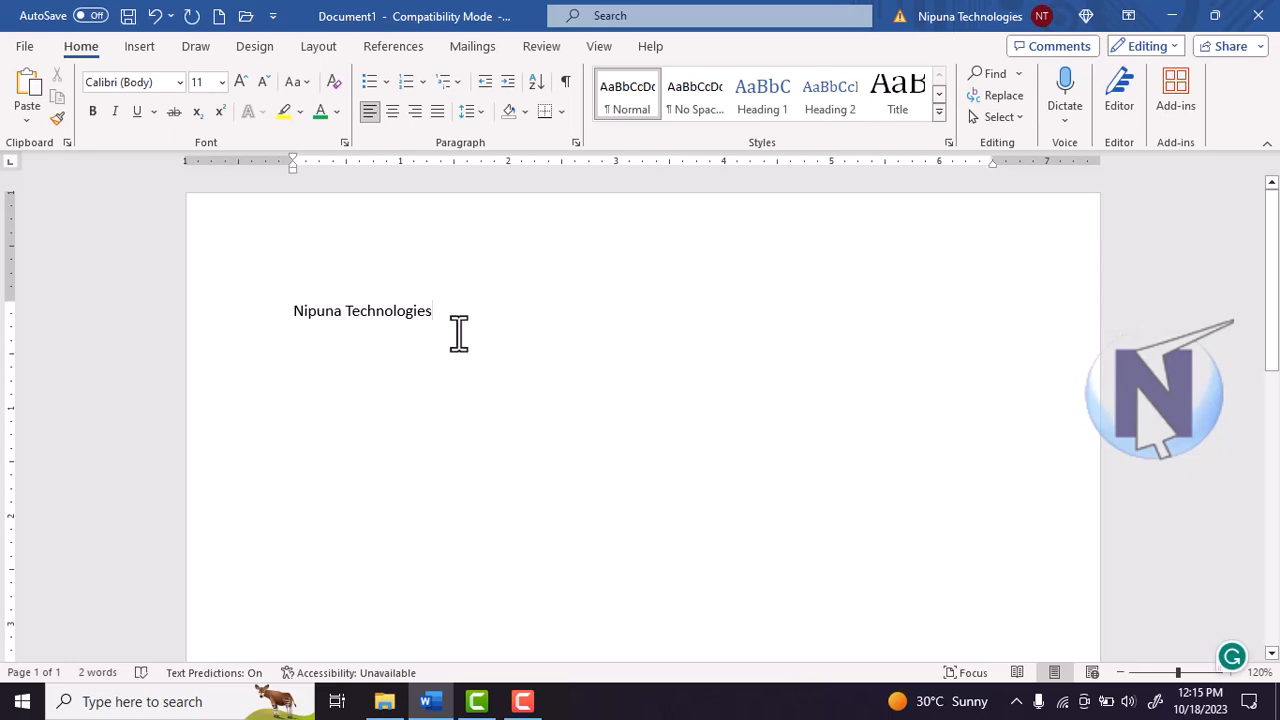
{"action": "left_click_drag", "start_coordinate": [433, 310], "coordinate": [302, 300]}
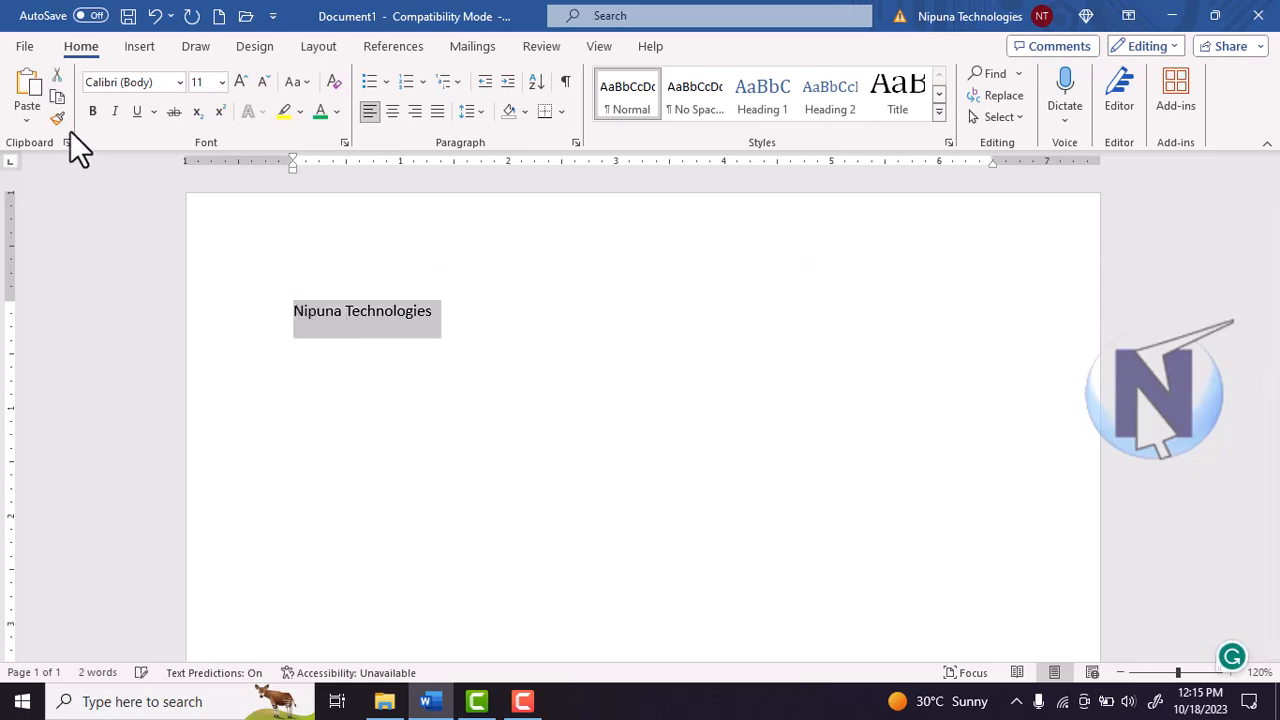
{"action": "left_click", "coordinate": [467, 320]}
{"action": "key", "text": "Return"}
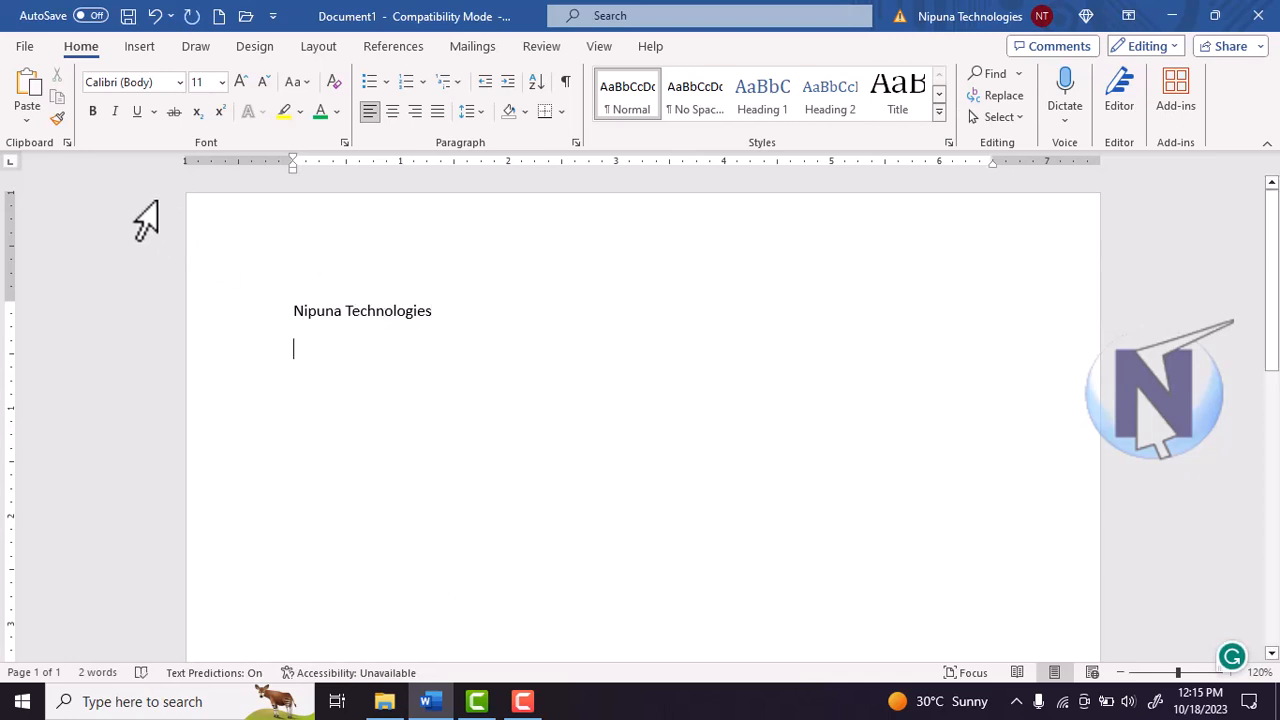
Step: Make the "Nipuna Technologies" line bold with a green font color
{"action": "left_click", "coordinate": [30, 109]}
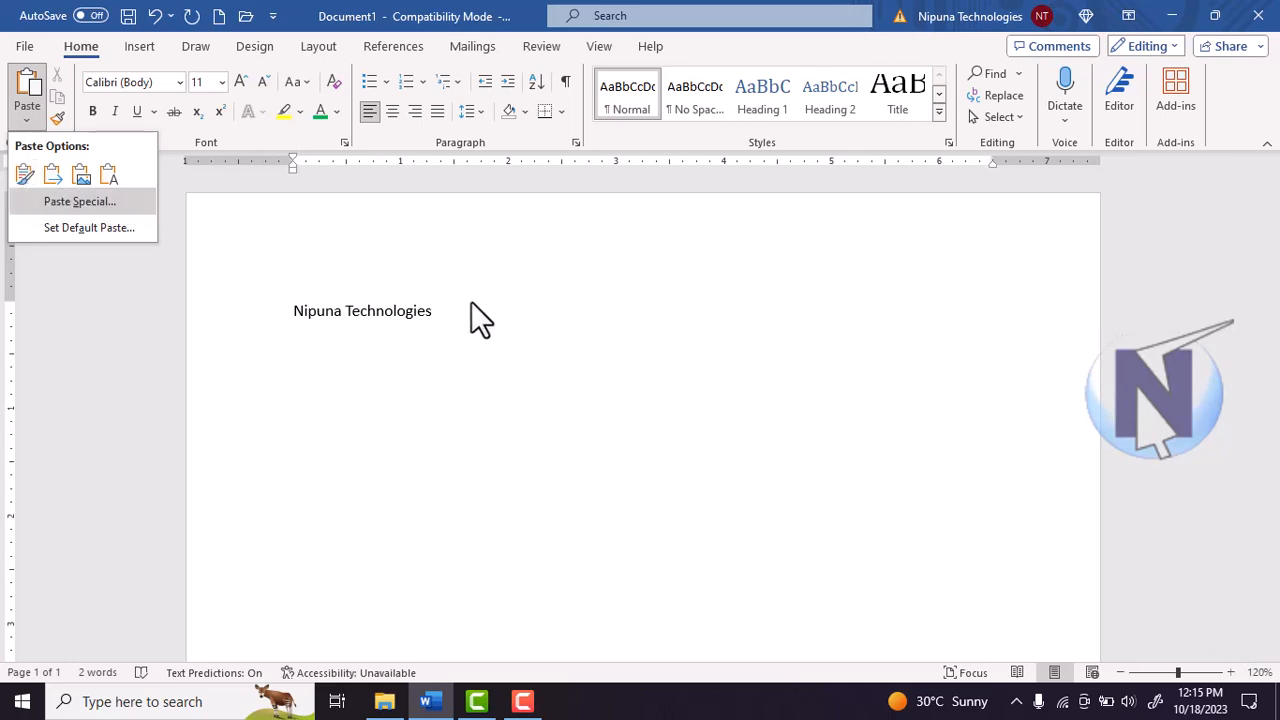
{"action": "left_click", "coordinate": [451, 317]}
{"action": "left_click_drag", "start_coordinate": [441, 312], "coordinate": [295, 307]}
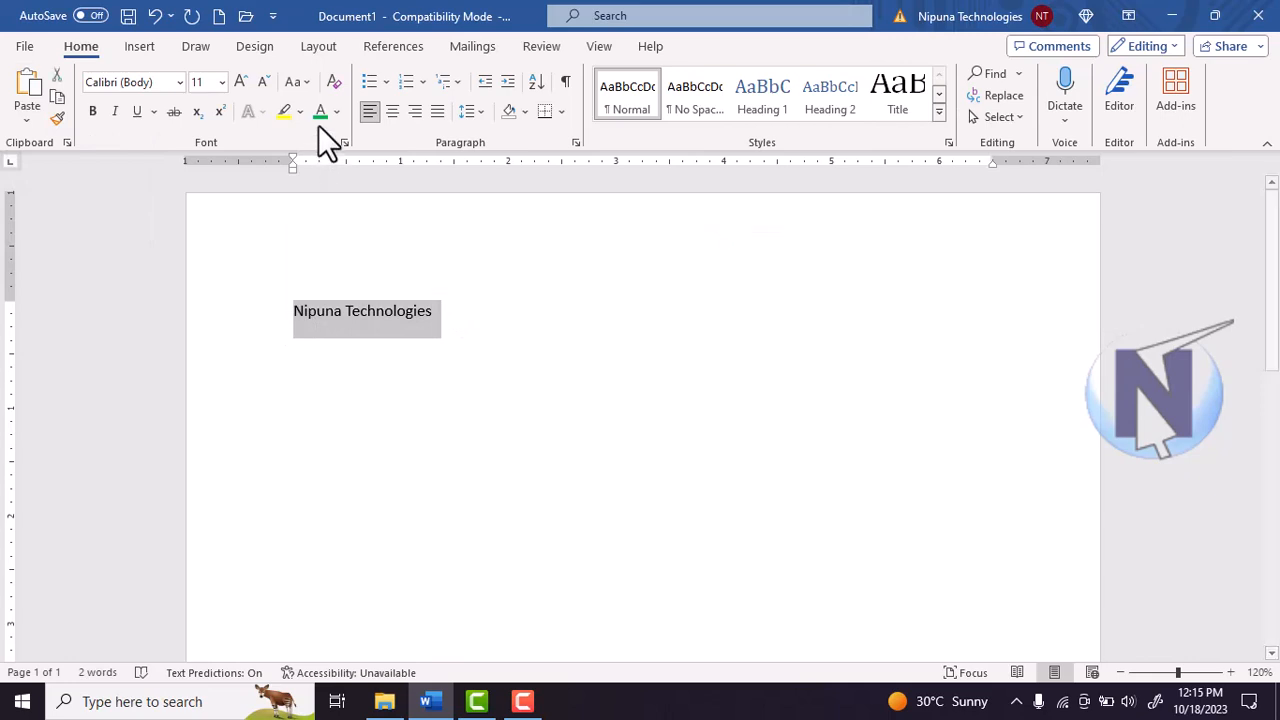
{"action": "left_click", "coordinate": [320, 115]}
{"action": "left_click", "coordinate": [92, 111]}
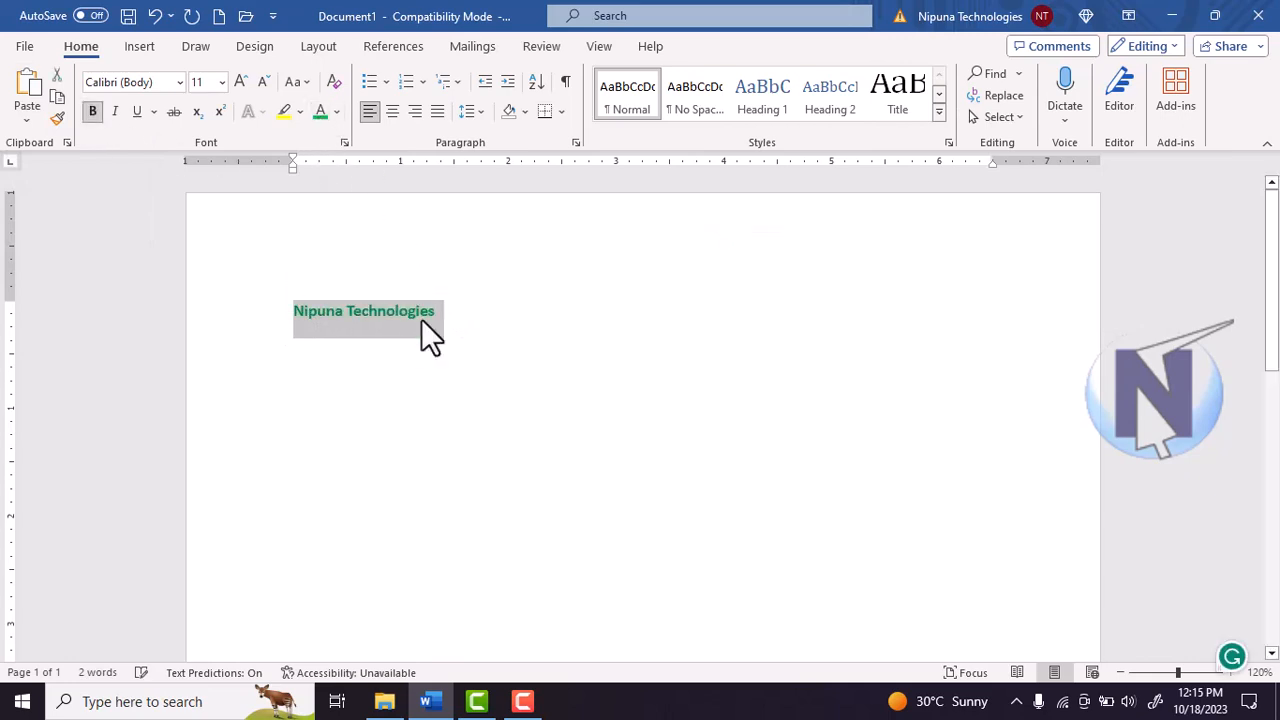
Step: Paste the copied "Nipuna Technologies" as a picture on the line below, and remove the pasted picture
{"action": "left_click", "coordinate": [314, 360]}
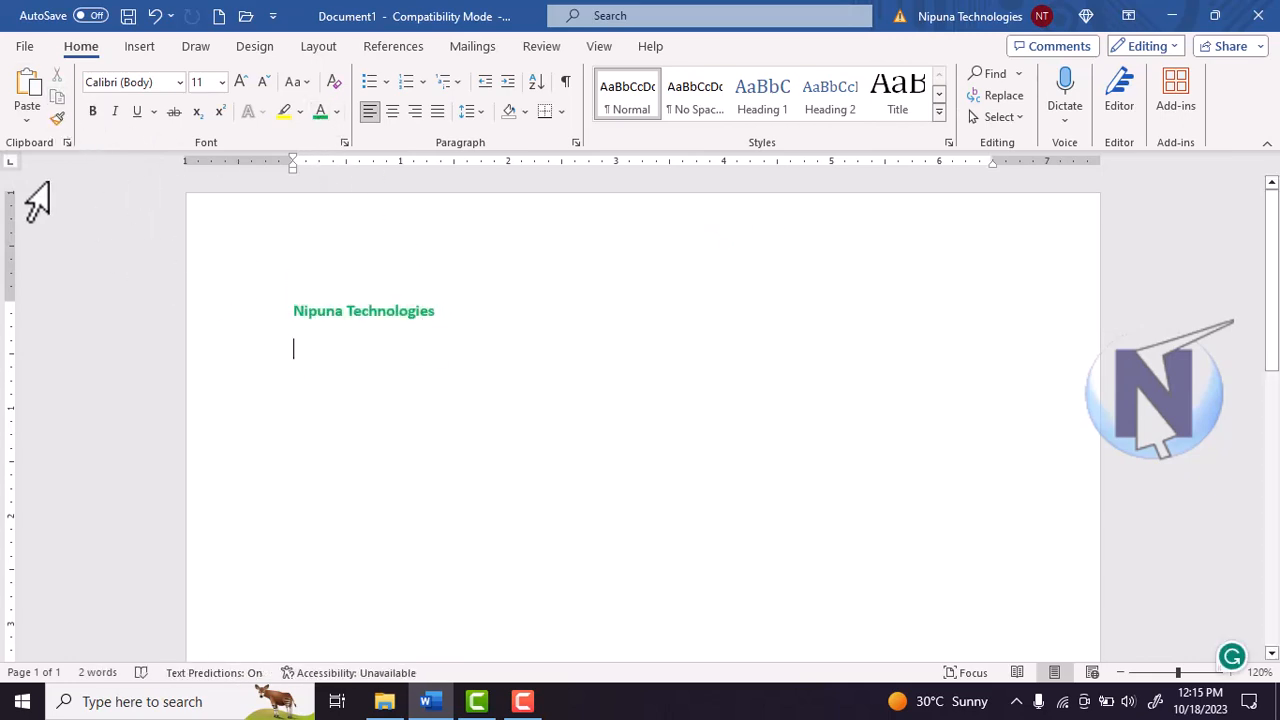
{"action": "left_click", "coordinate": [30, 122]}
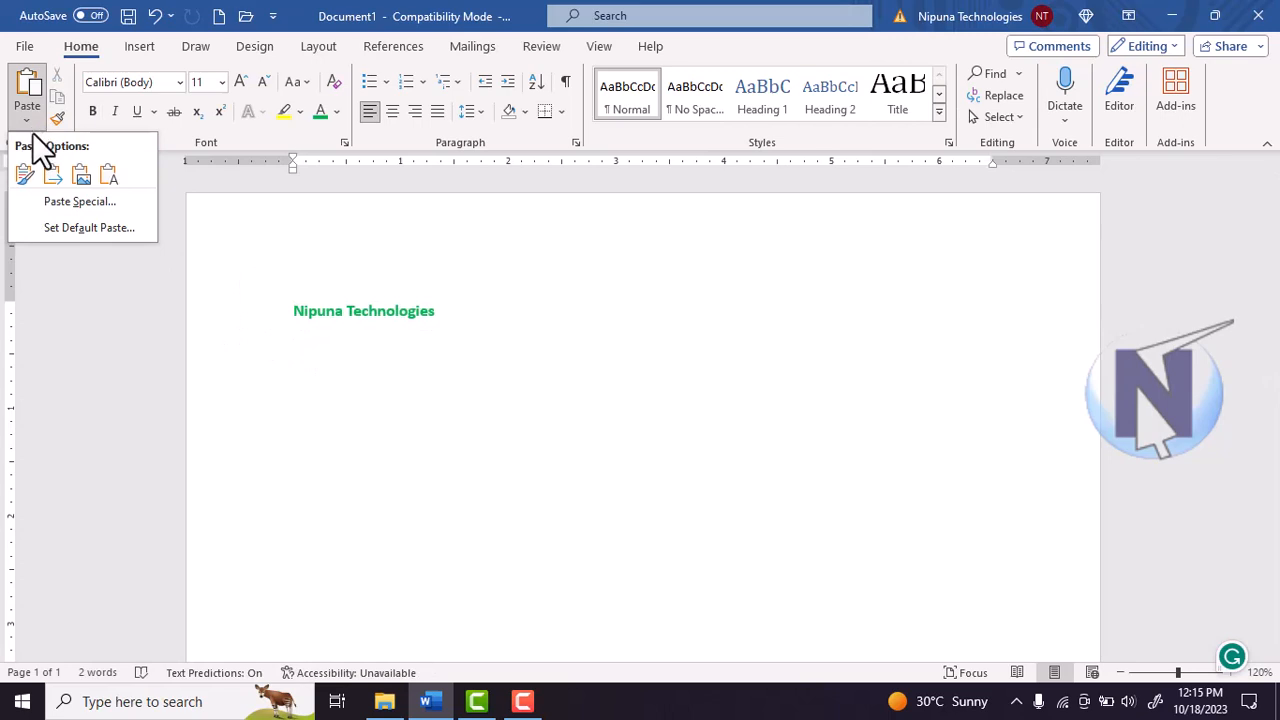
{"action": "left_click", "coordinate": [80, 177]}
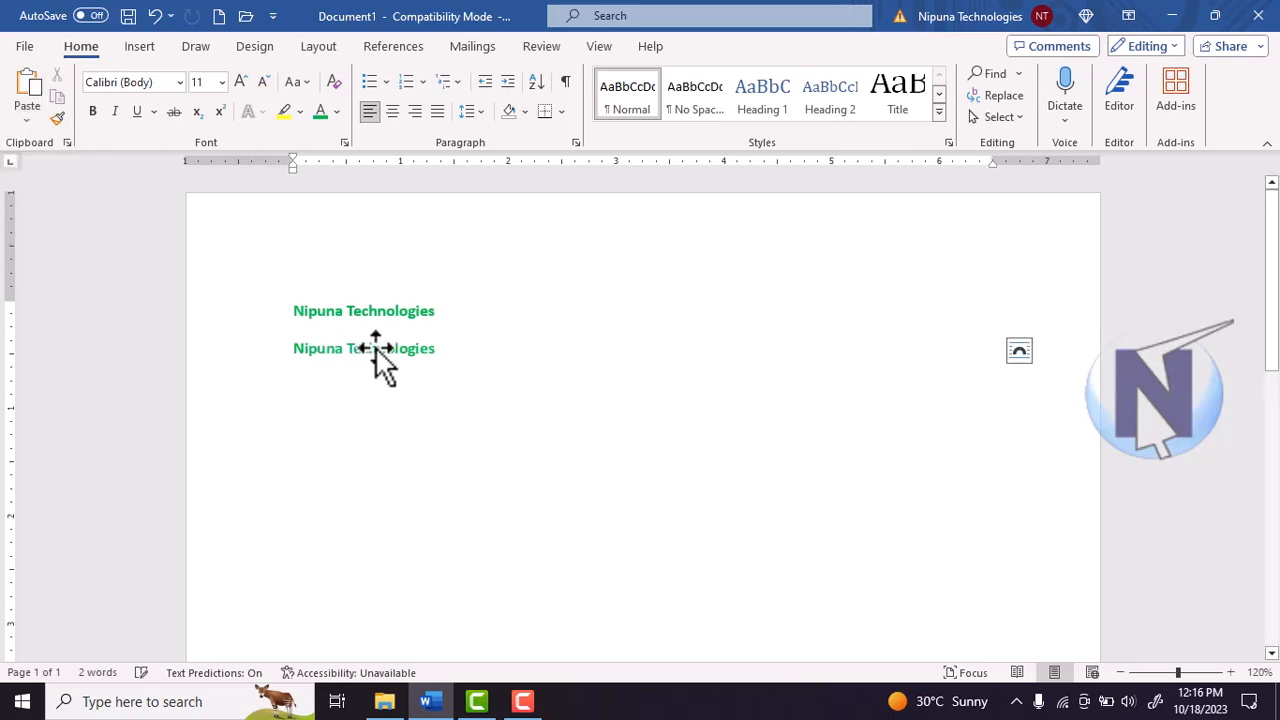
{"action": "left_click_drag", "start_coordinate": [375, 346], "coordinate": [430, 378]}
{"action": "left_click_drag", "start_coordinate": [711, 362], "coordinate": [486, 363]}
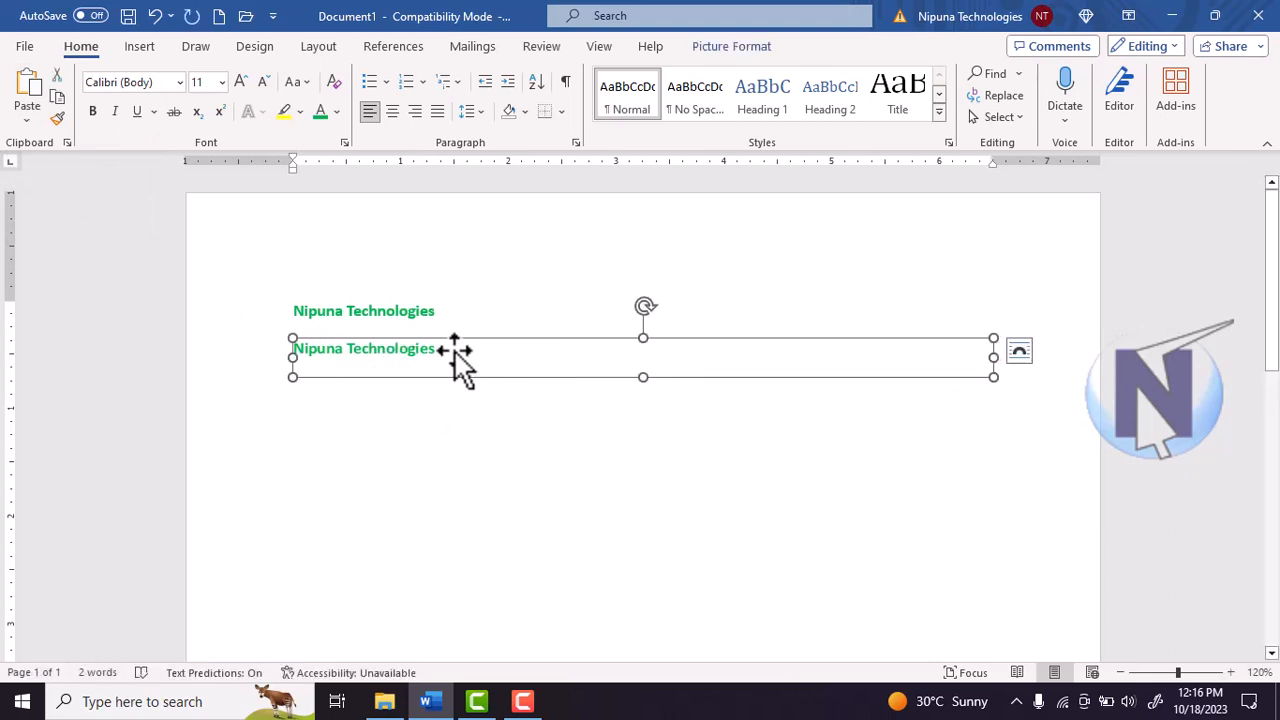
{"action": "key", "text": "Delete"}
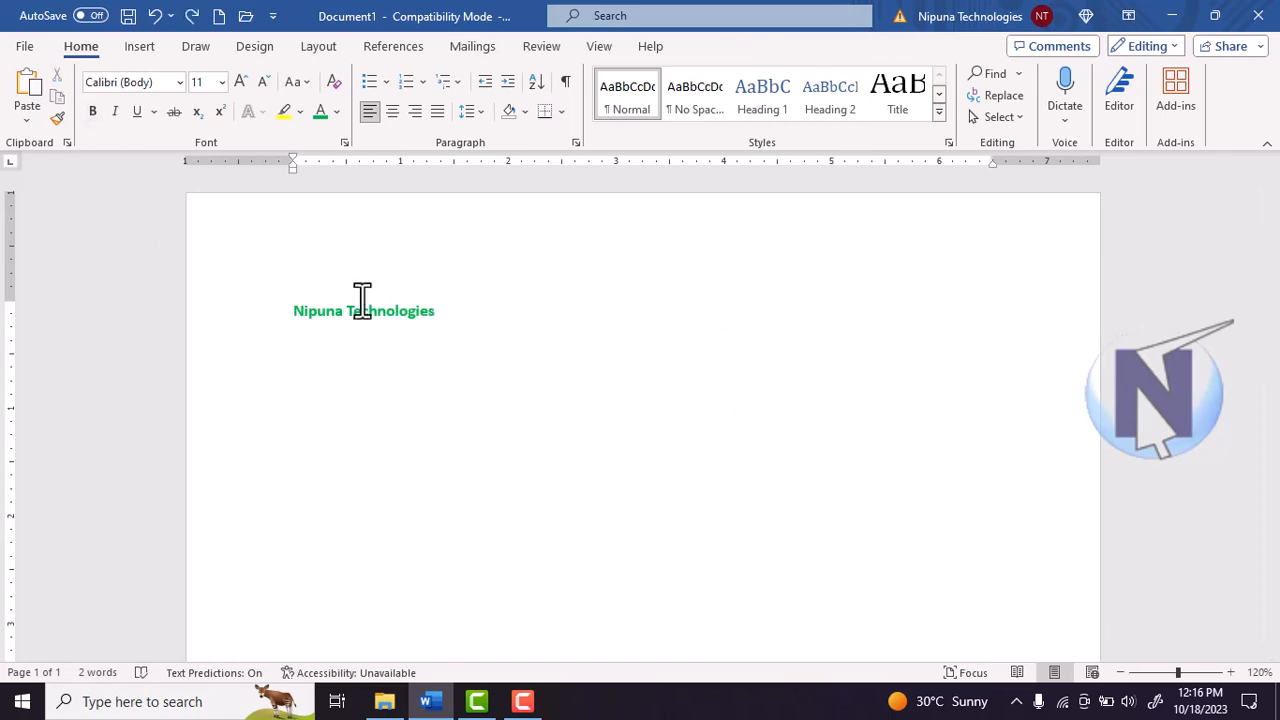
Step: Preview the Keep Text Only paste option, and examine the formats Paste Special offers for the copied "Nipuna Technologies" line
{"action": "left_click", "coordinate": [27, 119]}
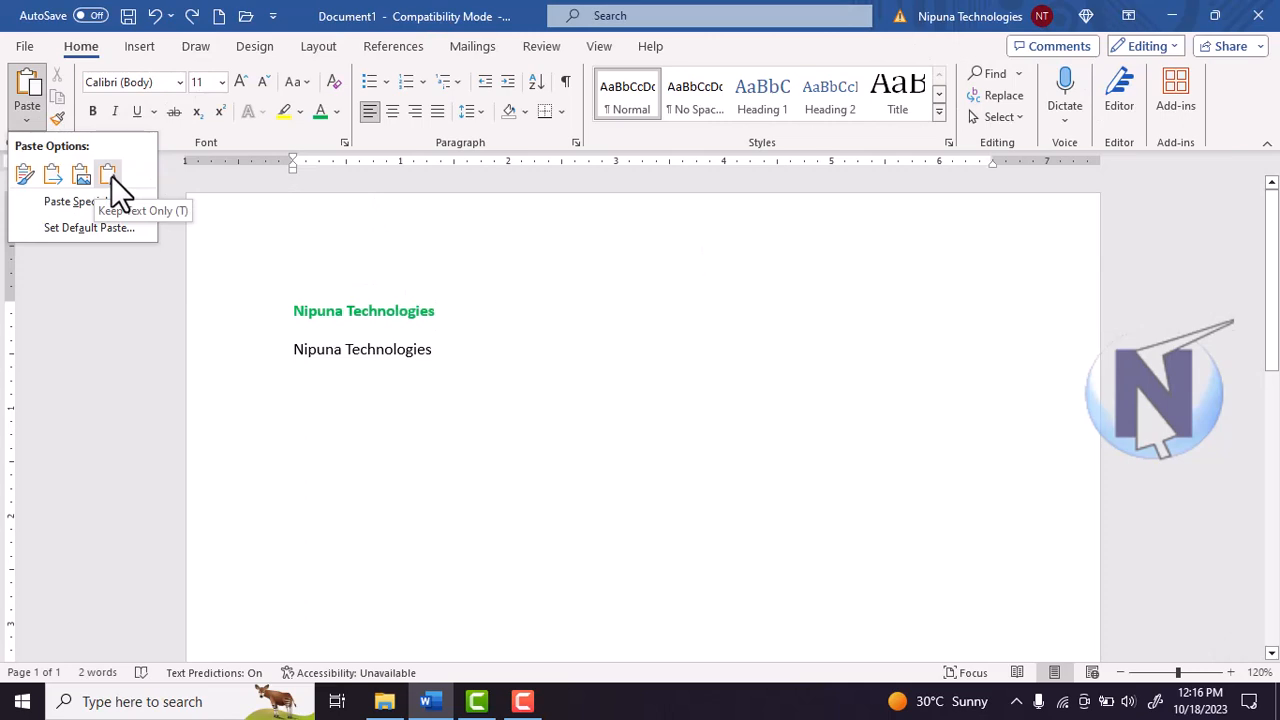
{"action": "left_click", "coordinate": [367, 327]}
{"action": "left_click_drag", "start_coordinate": [474, 317], "coordinate": [277, 307]}
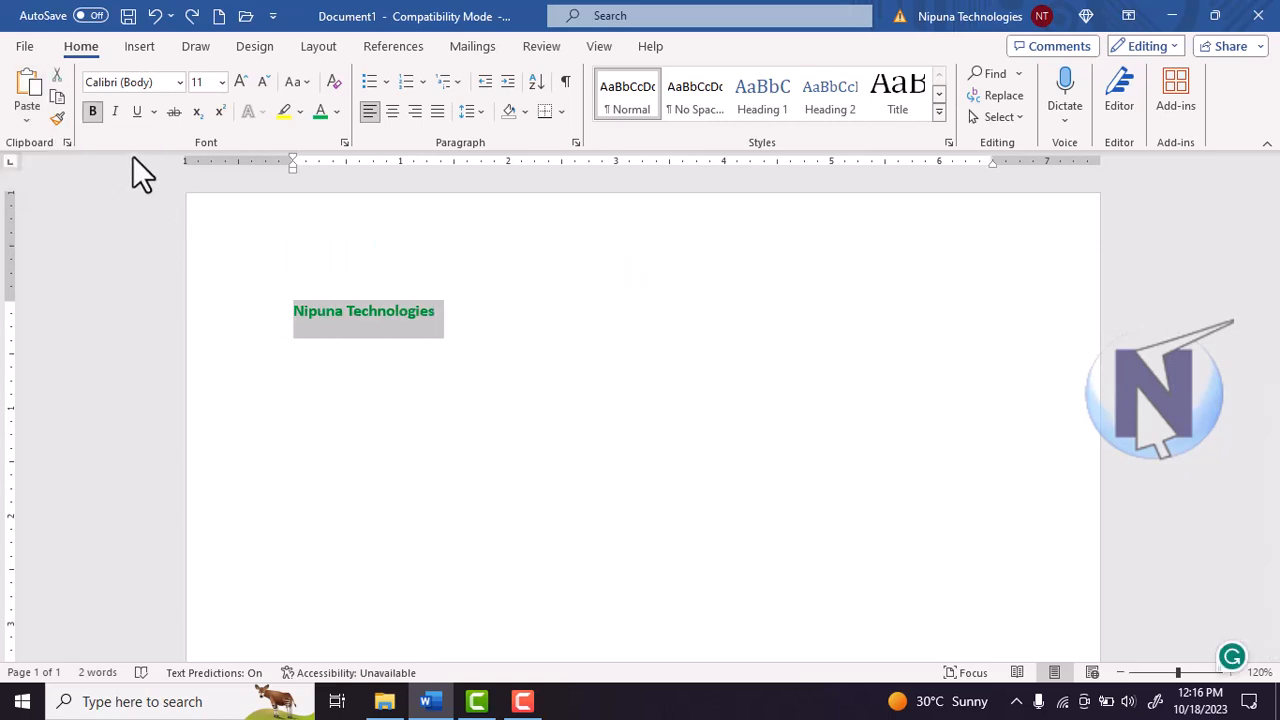
{"action": "left_click", "coordinate": [60, 114]}
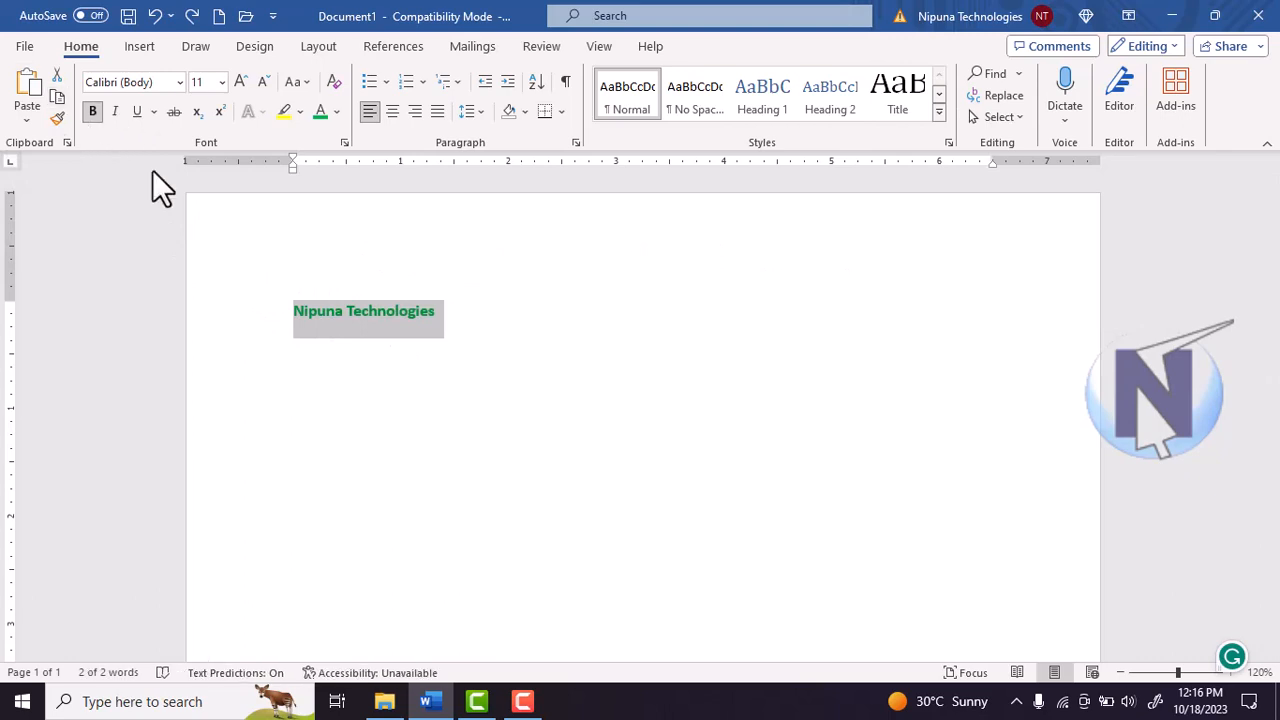
{"action": "left_click", "coordinate": [466, 328]}
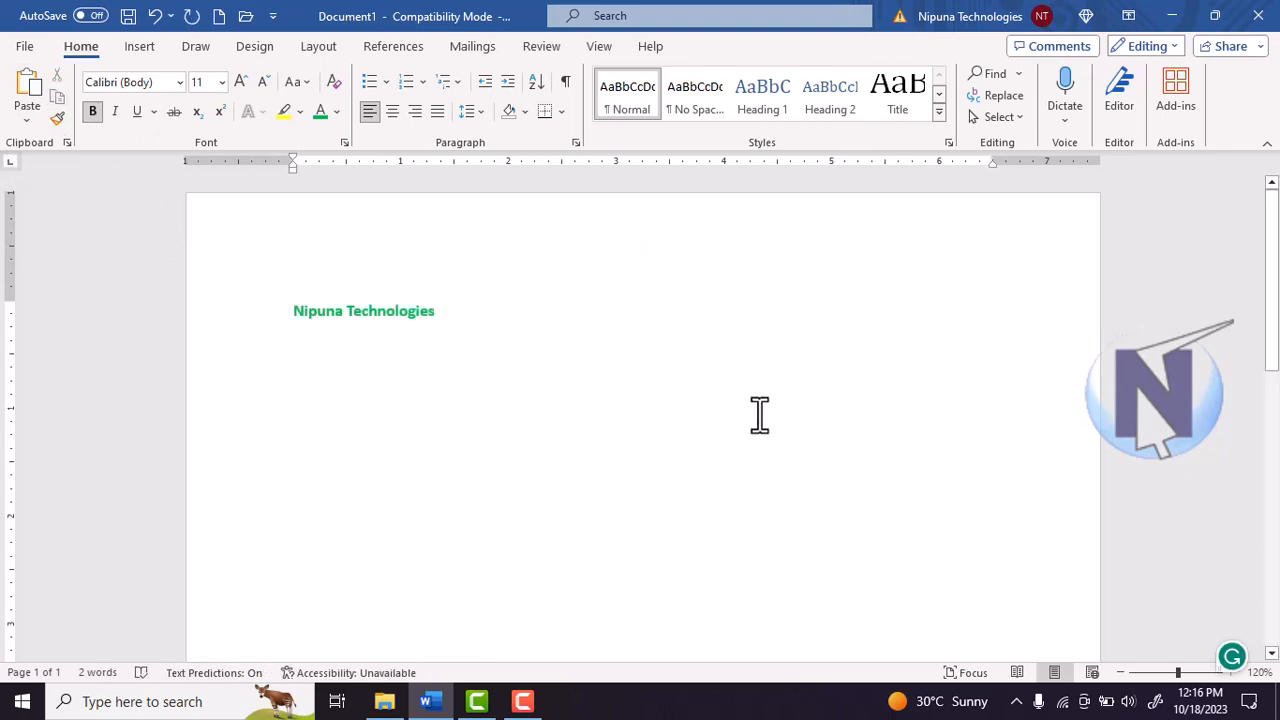
{"action": "left_click", "coordinate": [28, 116]}
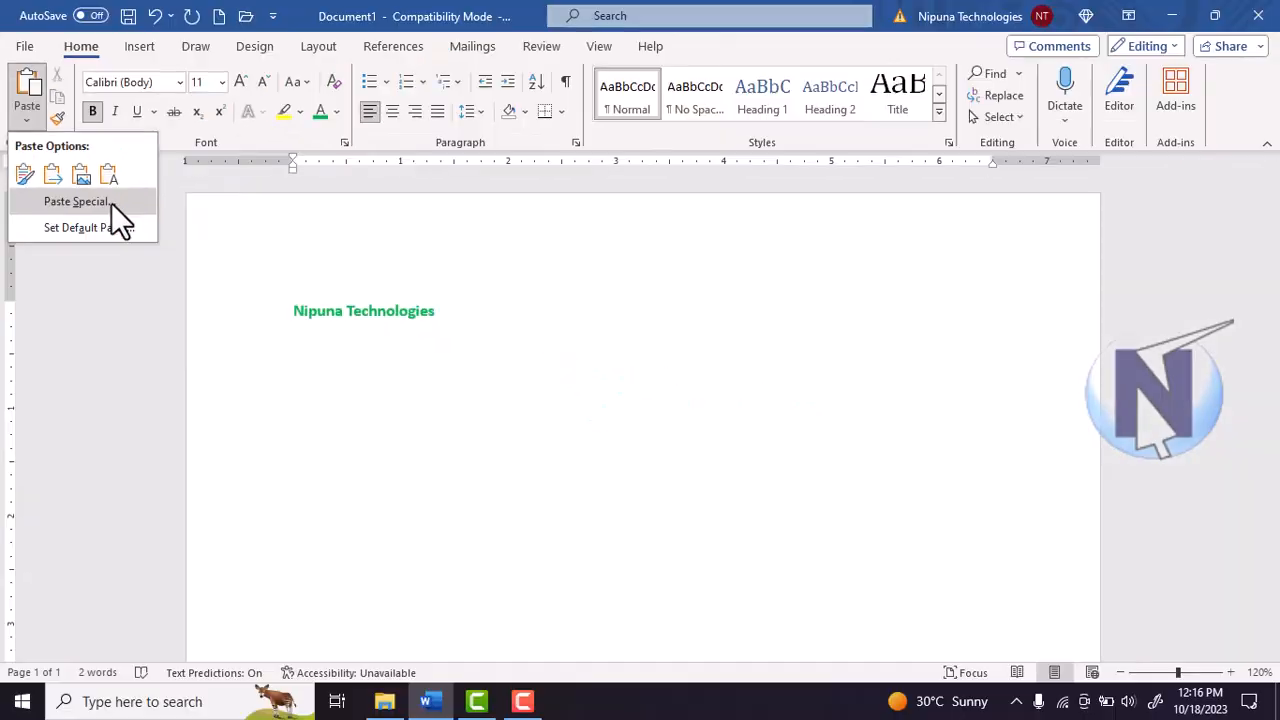
{"action": "left_click", "coordinate": [224, 210]}
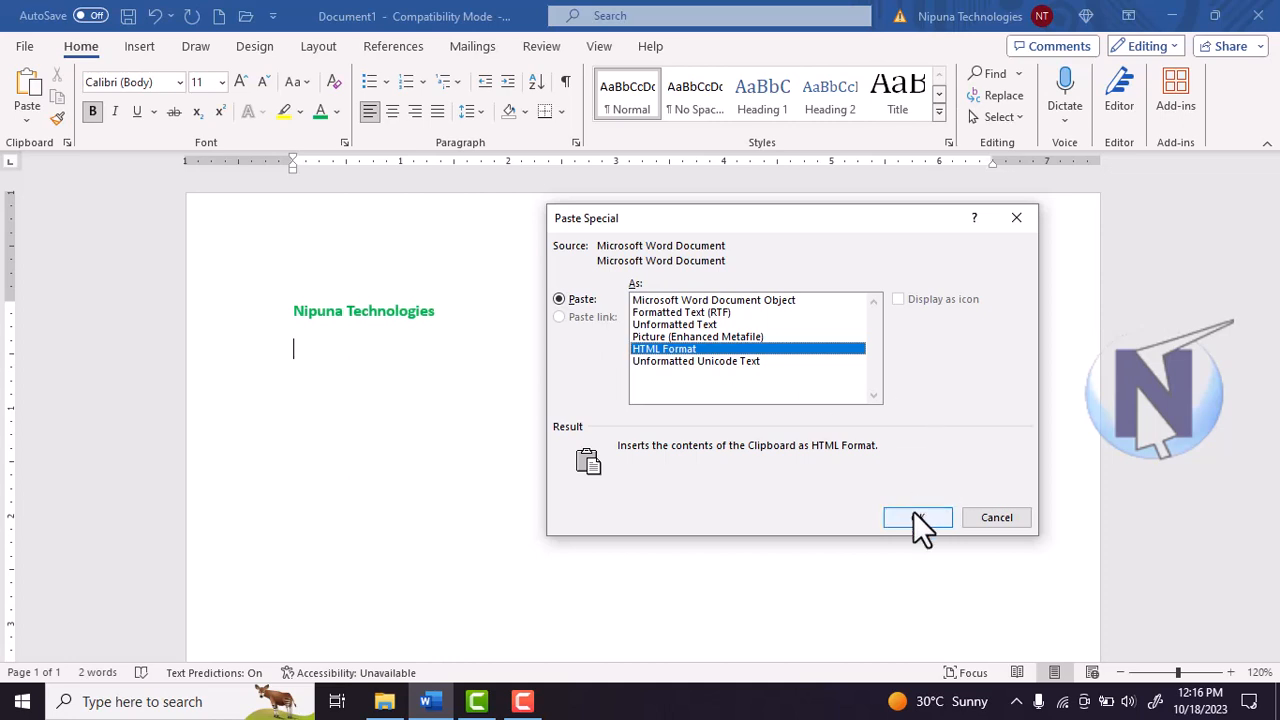
{"action": "left_click", "coordinate": [1019, 222]}
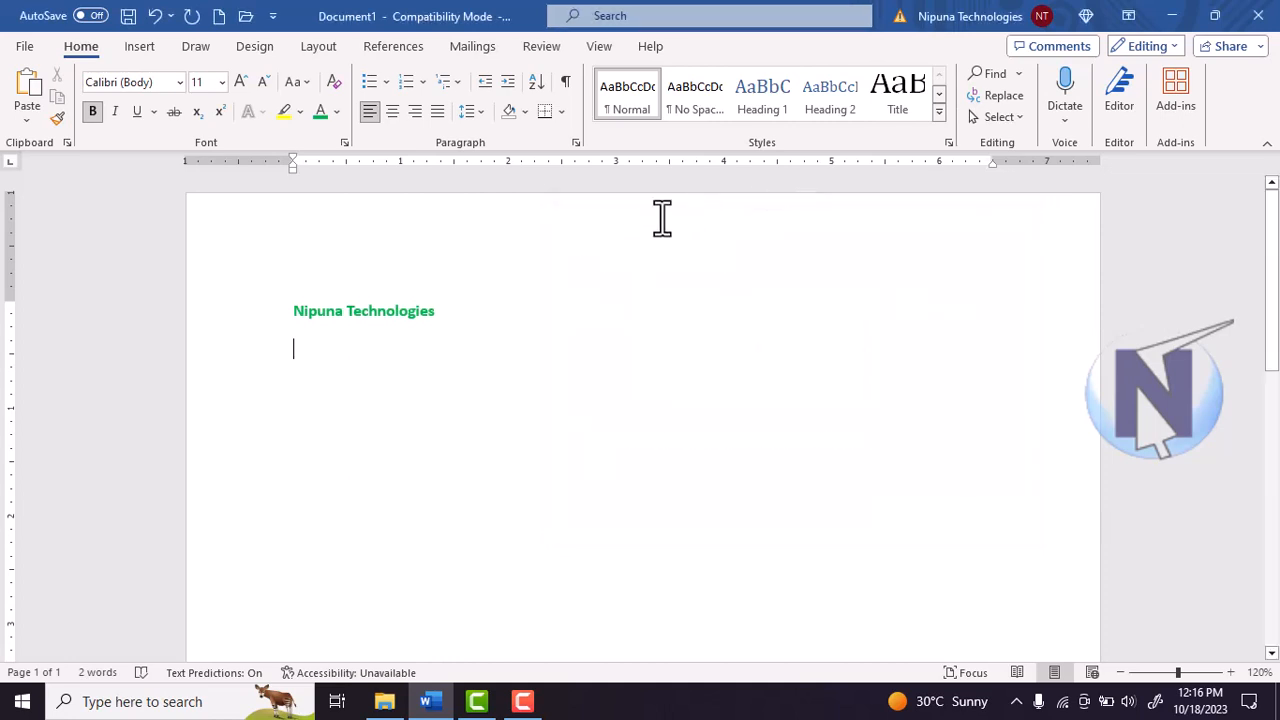
Step: Copy the "Nipuna Technologies" line and insert it on the line below with Paste Special as a paste link in HTML Format
{"action": "left_click_drag", "start_coordinate": [440, 312], "coordinate": [286, 310]}
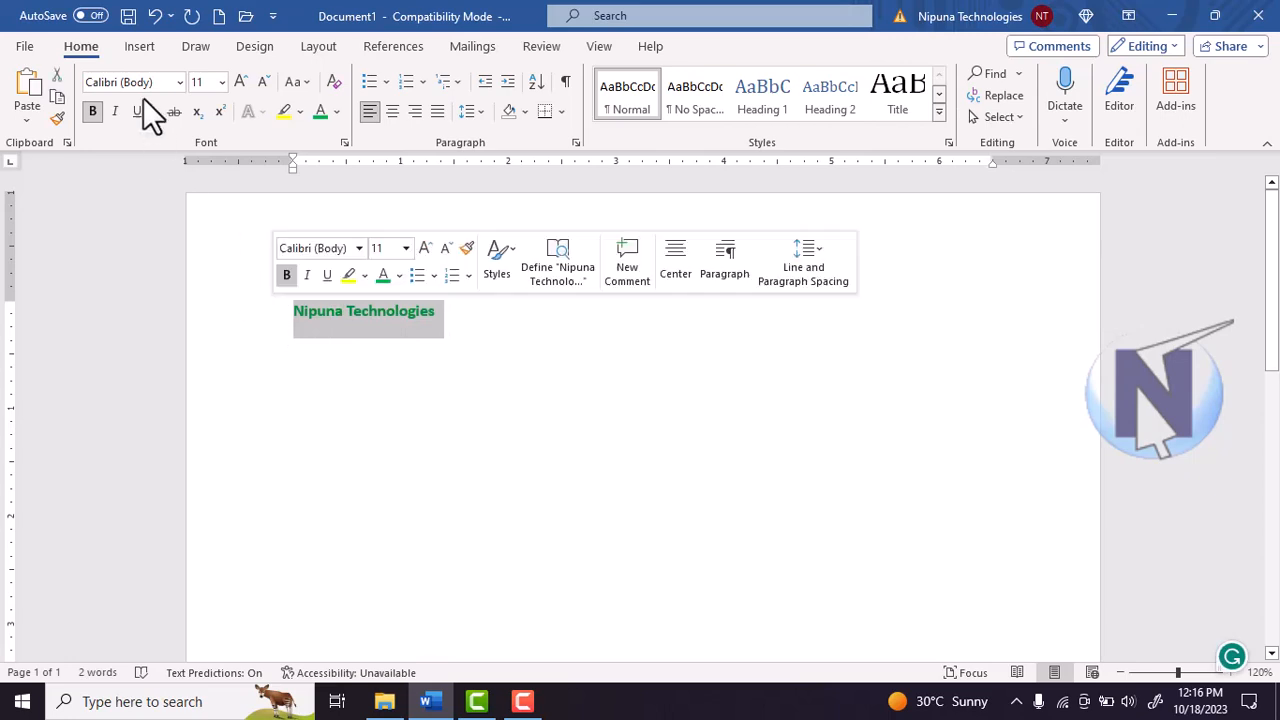
{"action": "left_click", "coordinate": [59, 100]}
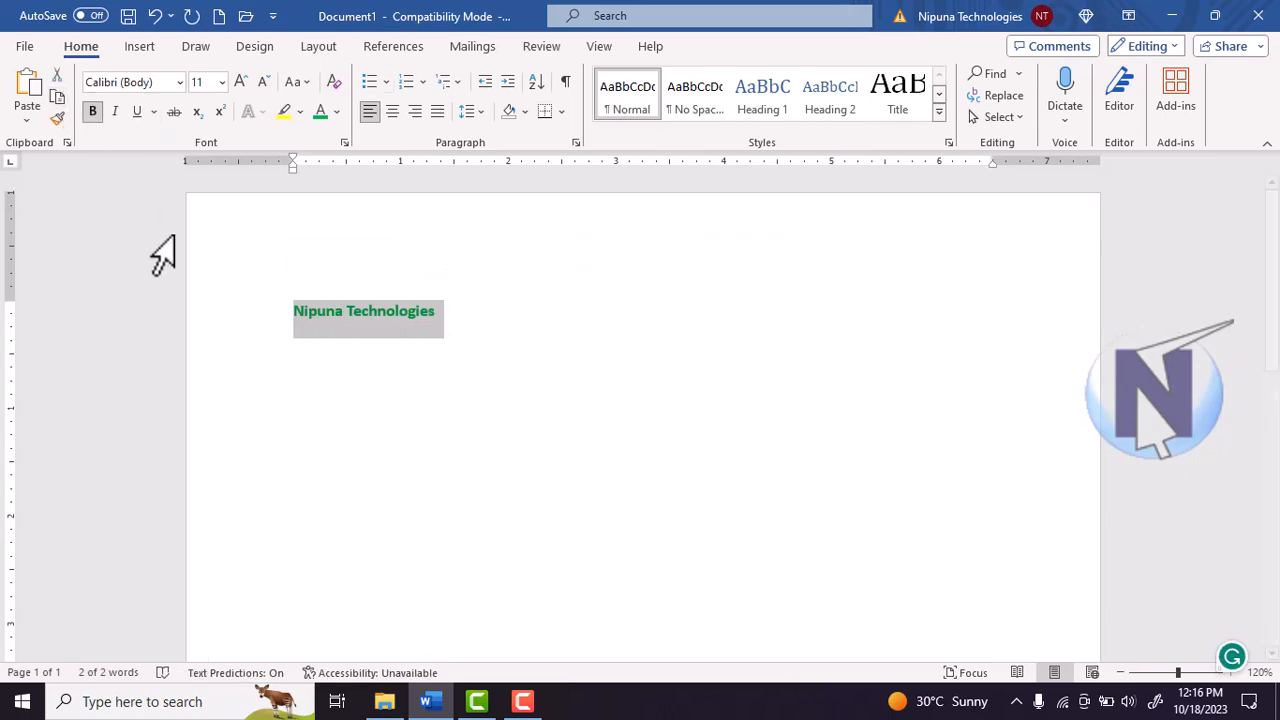
{"action": "left_click", "coordinate": [329, 362]}
{"action": "left_click", "coordinate": [27, 119]}
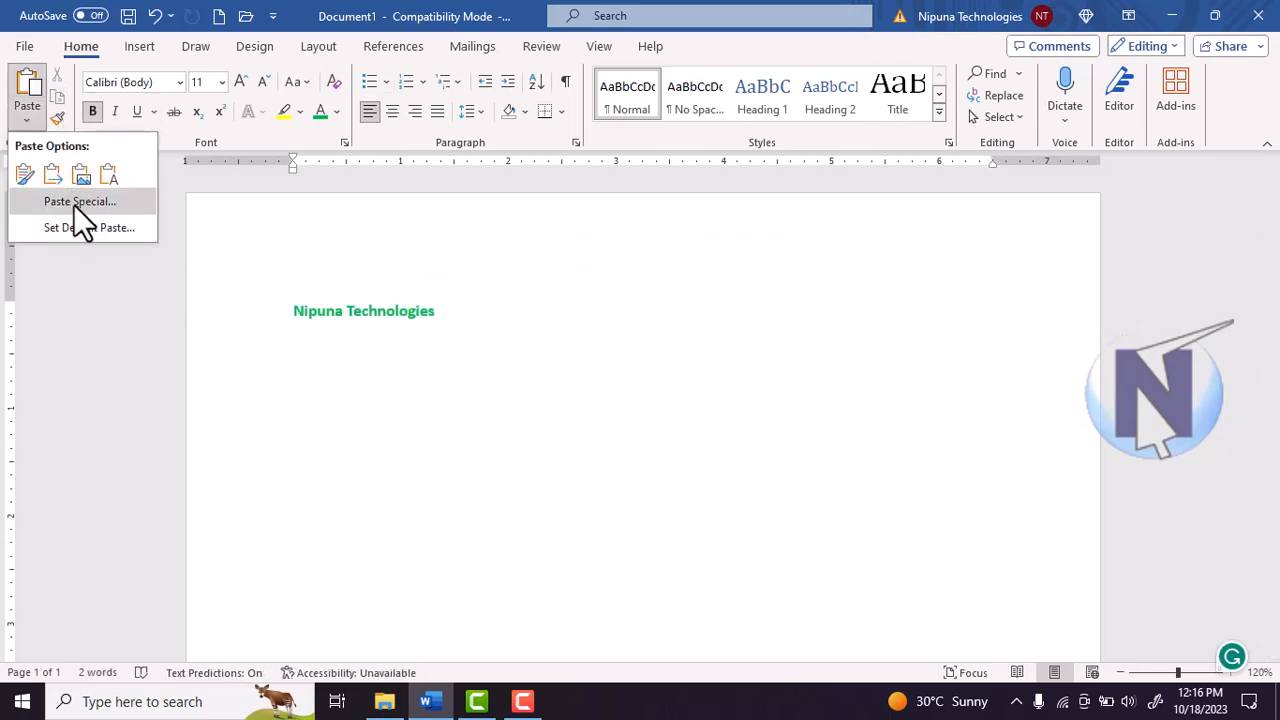
{"action": "left_click", "coordinate": [76, 202]}
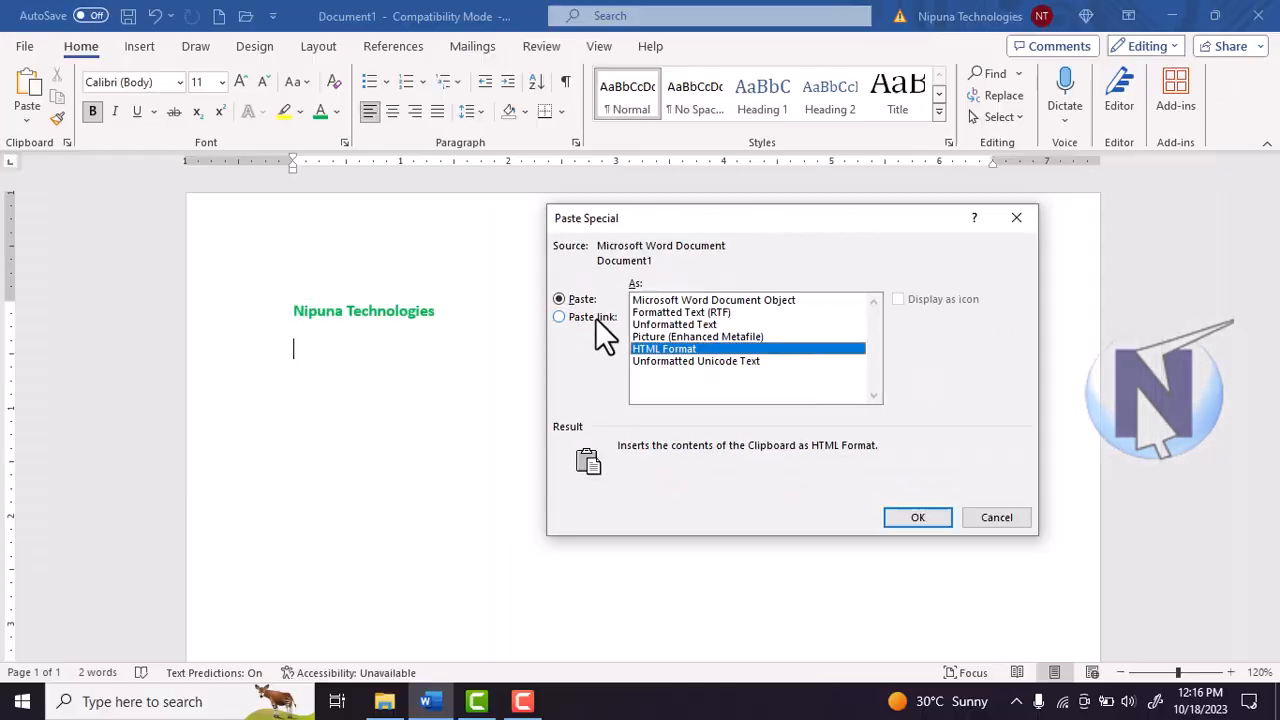
{"action": "left_click", "coordinate": [595, 318]}
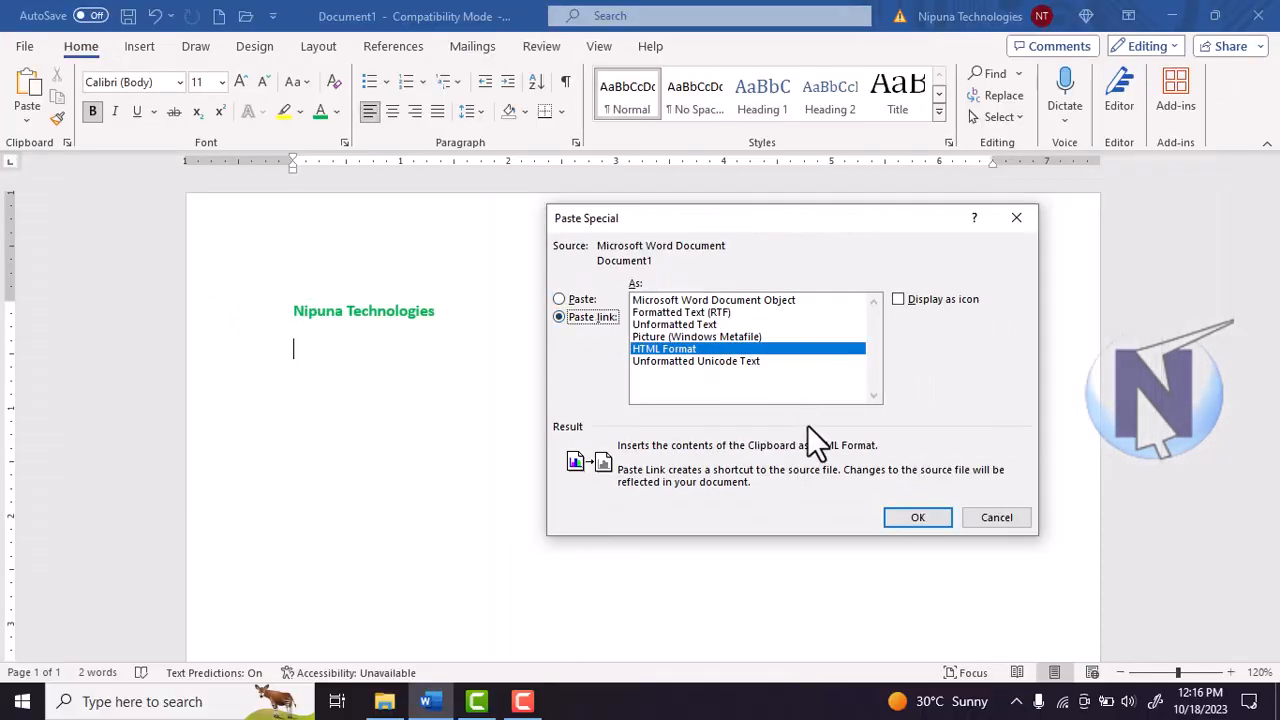
{"action": "left_click", "coordinate": [917, 518]}
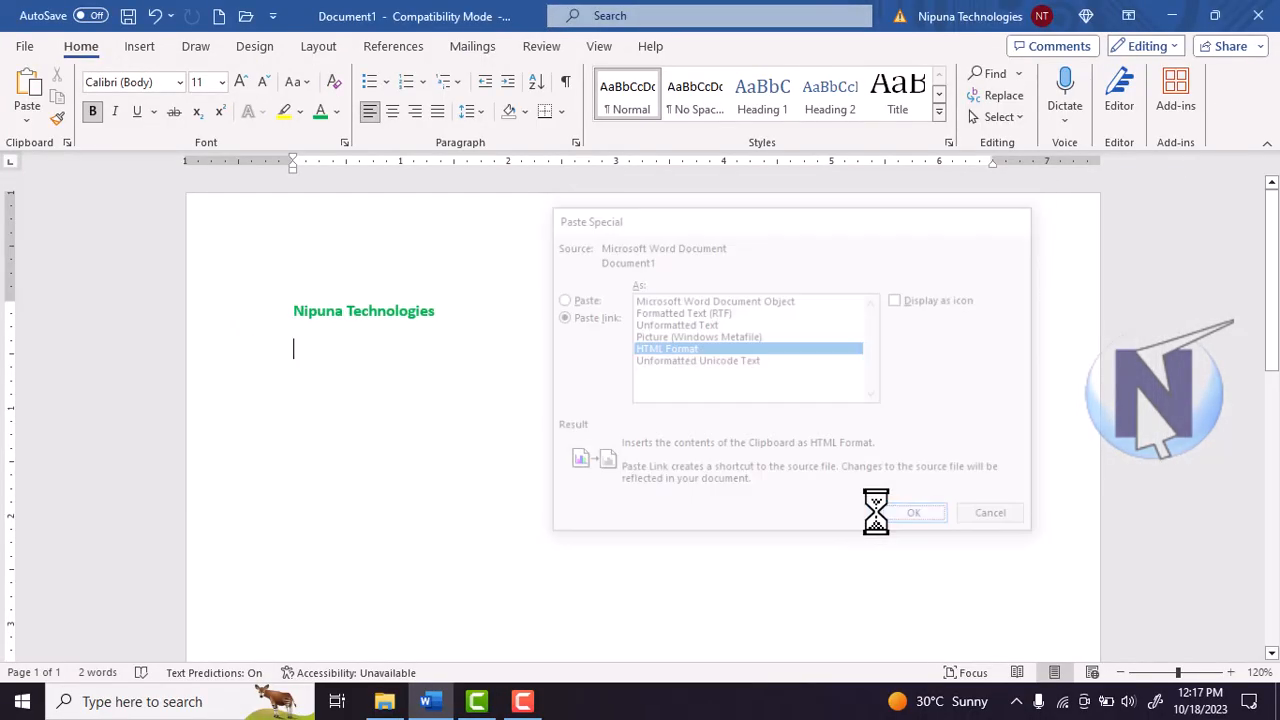
Step: Insert "sdfsdfsdfsd" after the "T" of "Technologies" in the first line, the source of the pasted link
{"action": "left_click", "coordinate": [357, 318]}
{"action": "type", "text": "sdfsdfsdfsd"}
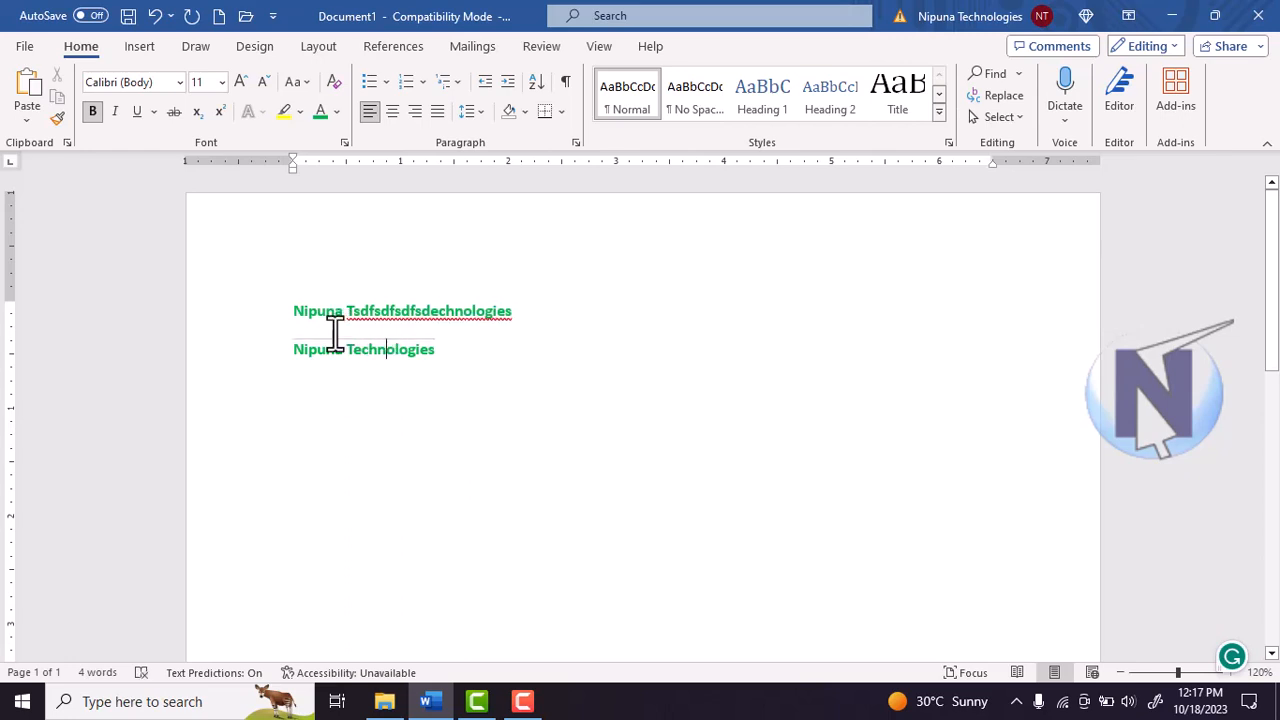
Step: Paste the copied "Nipuna Technologies" with source formatting into the middle of the linked second line, and review the other paste options
{"action": "left_click", "coordinate": [27, 118]}
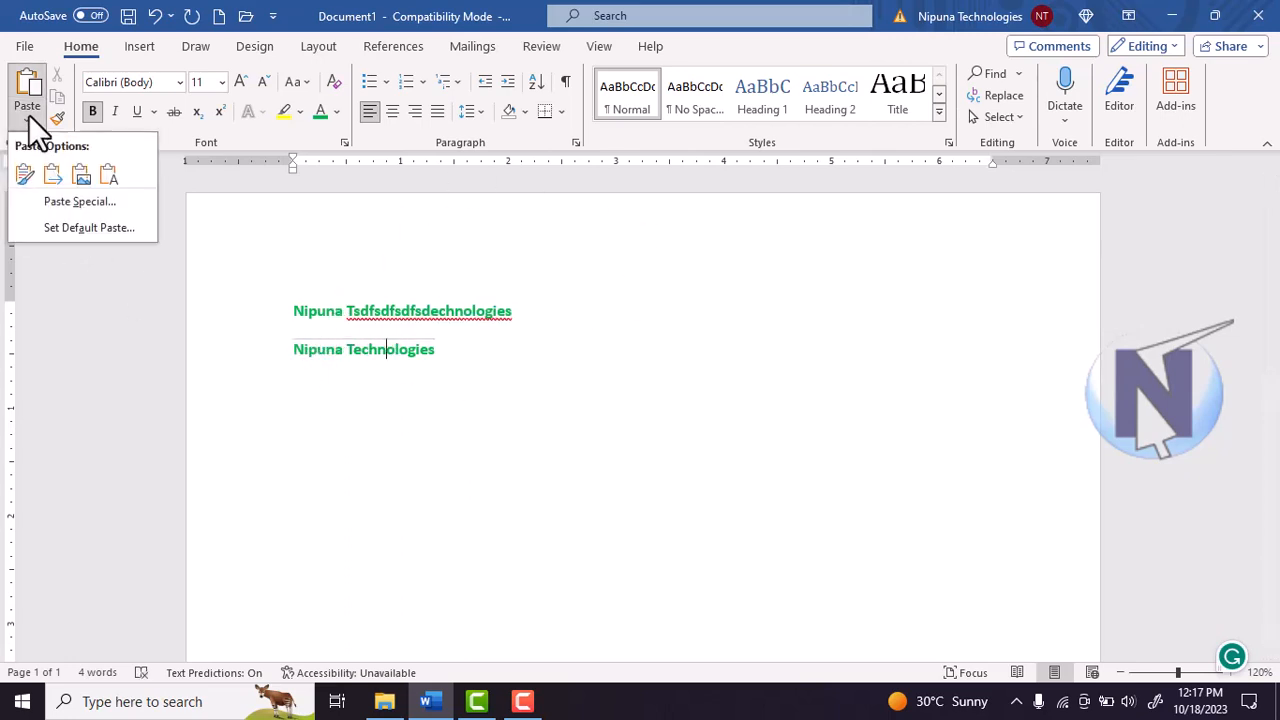
{"action": "left_click", "coordinate": [24, 188]}
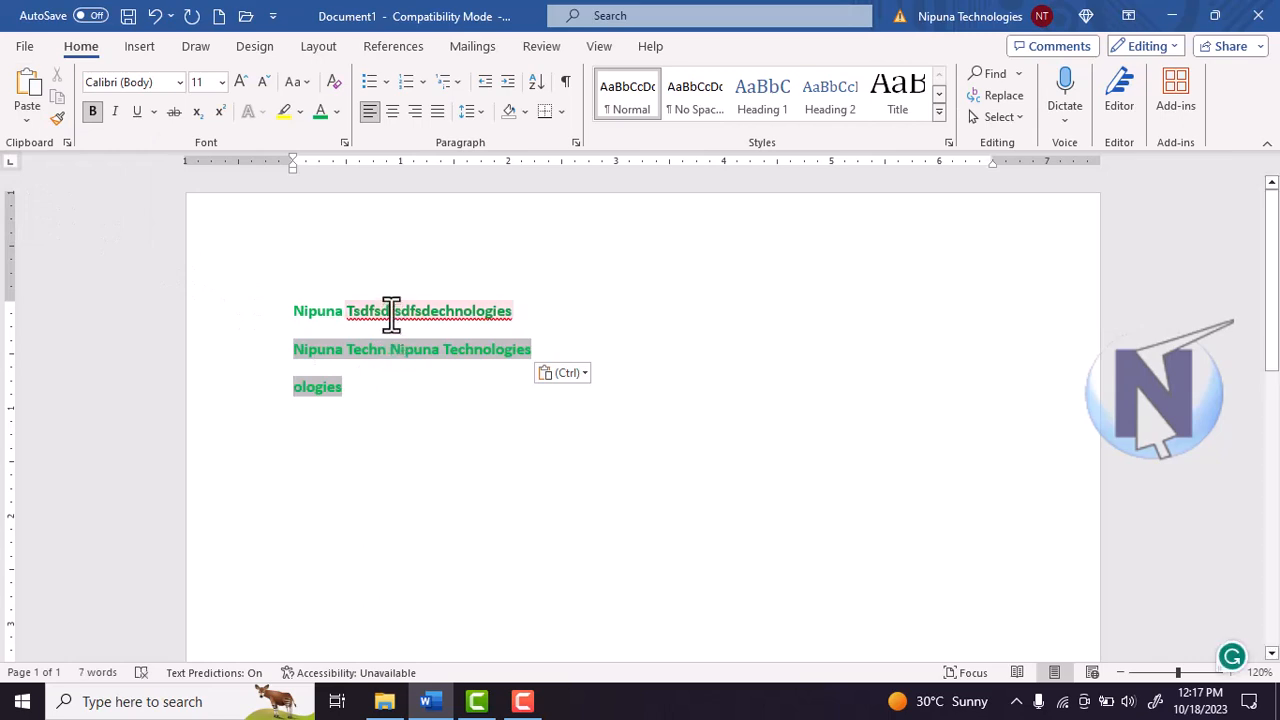
{"action": "mouse_move", "coordinate": [391, 311]}
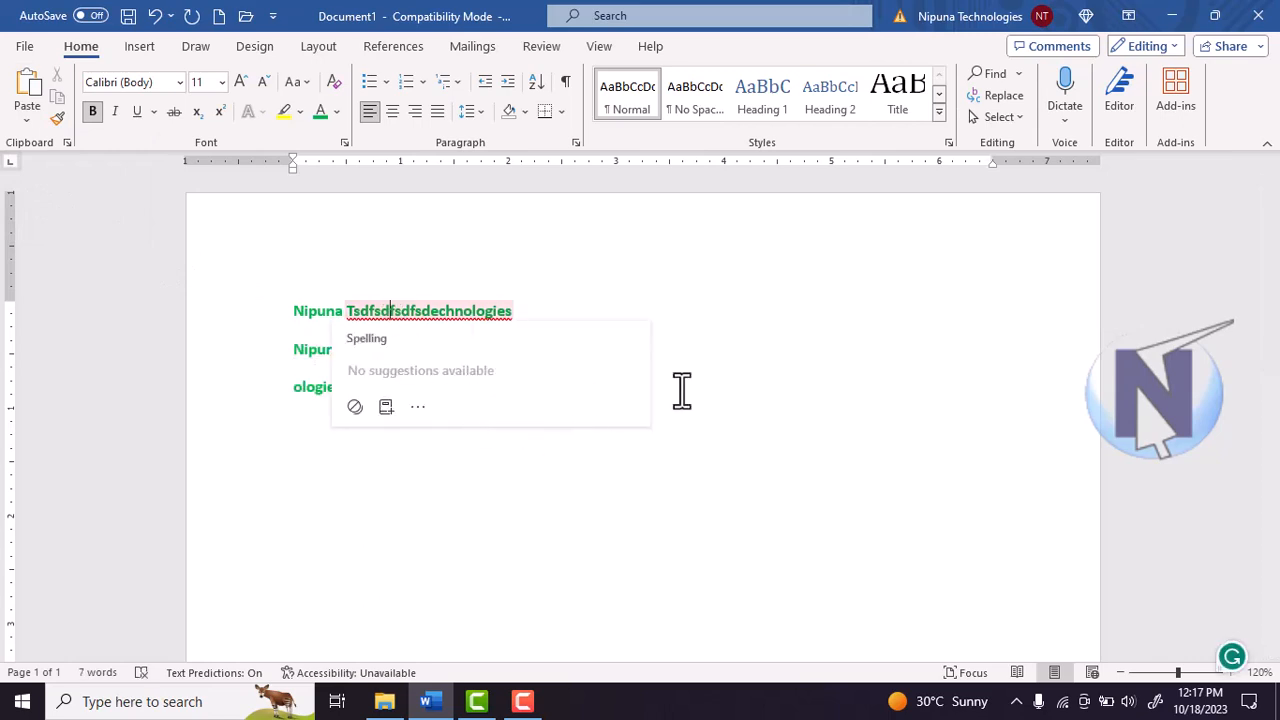
{"action": "left_click", "coordinate": [569, 394]}
{"action": "left_click", "coordinate": [428, 349]}
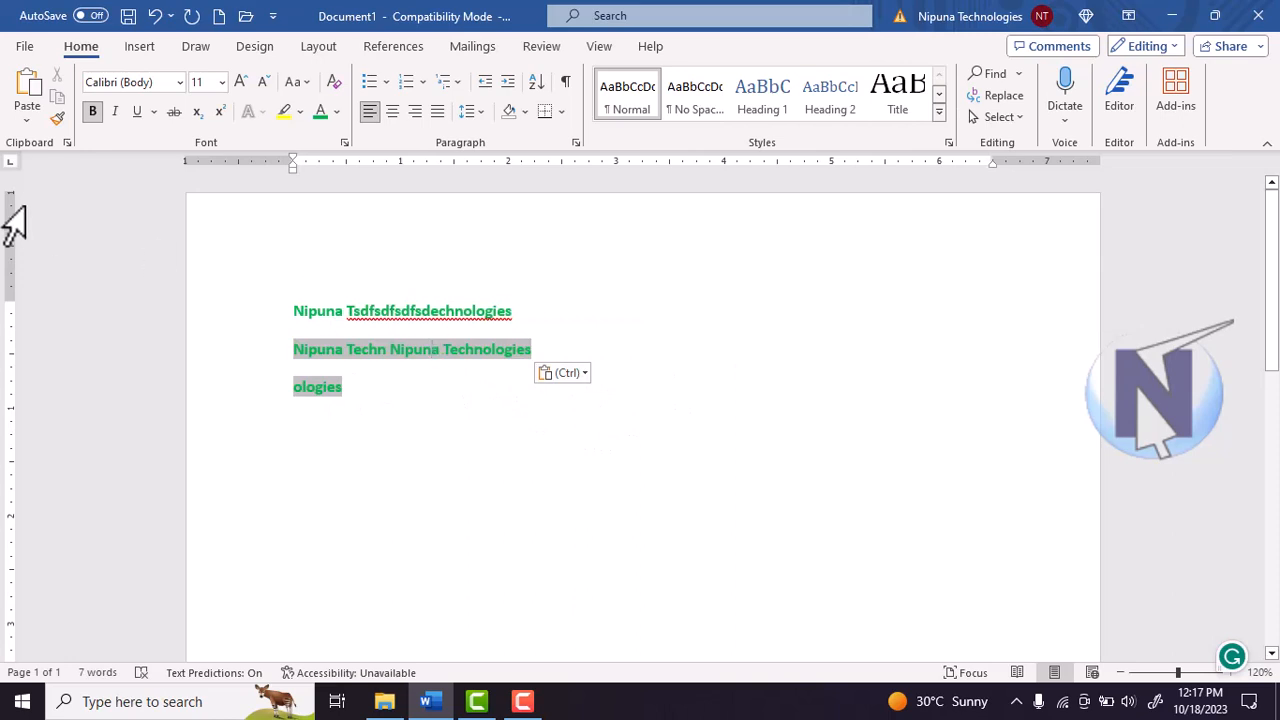
{"action": "left_click", "coordinate": [25, 120]}
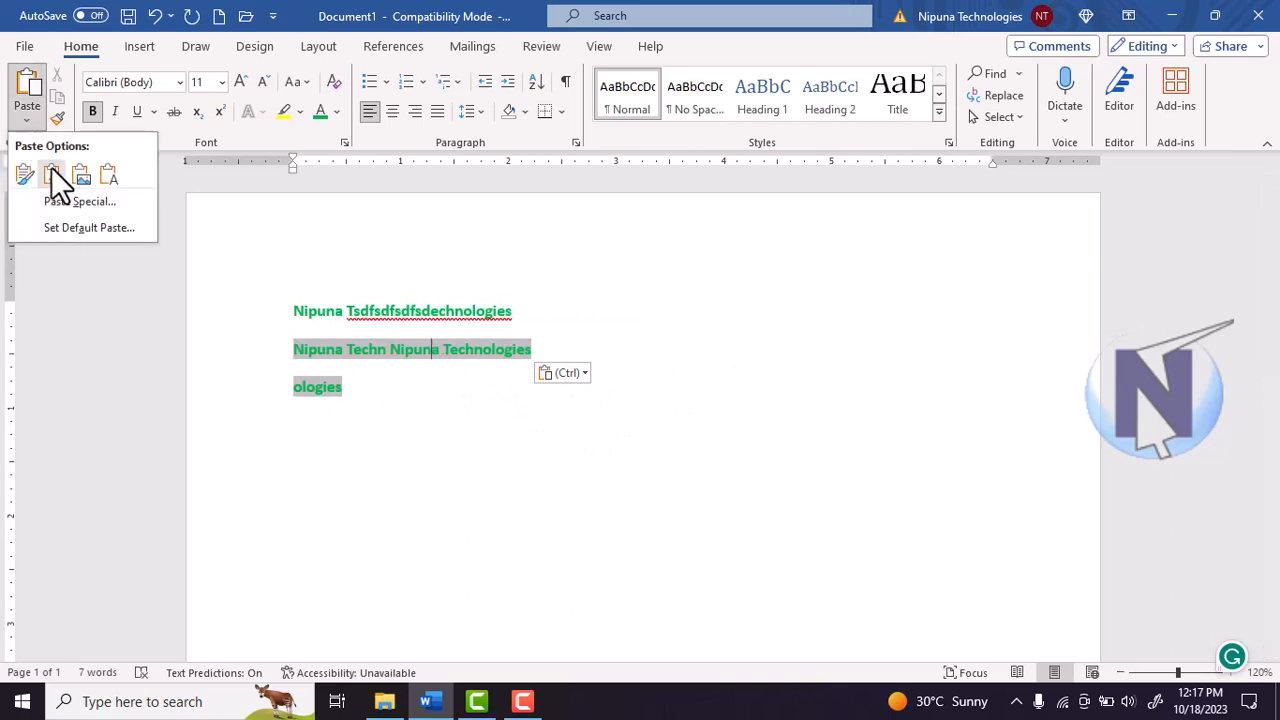
{"action": "left_click", "coordinate": [64, 93]}
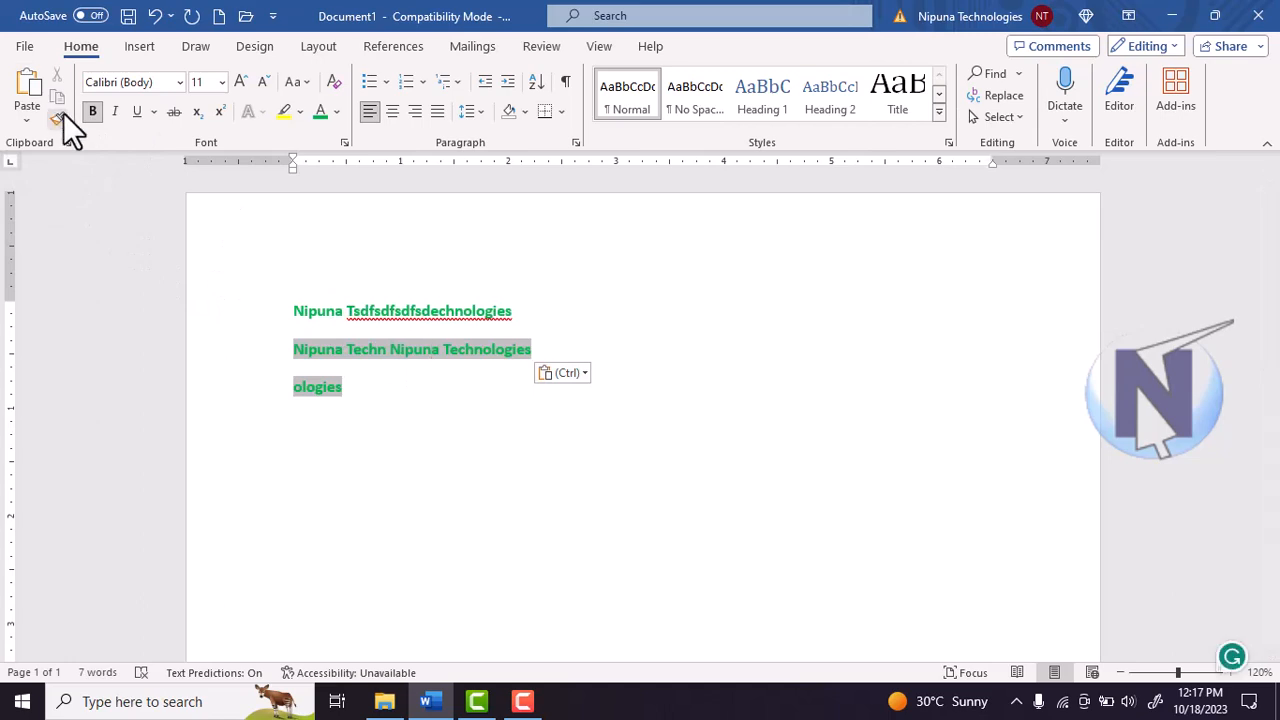
Step: Delete all the text in the document, including the linked lines
{"action": "left_click", "coordinate": [413, 422]}
{"action": "left_click_drag", "start_coordinate": [405, 415], "coordinate": [243, 286]}
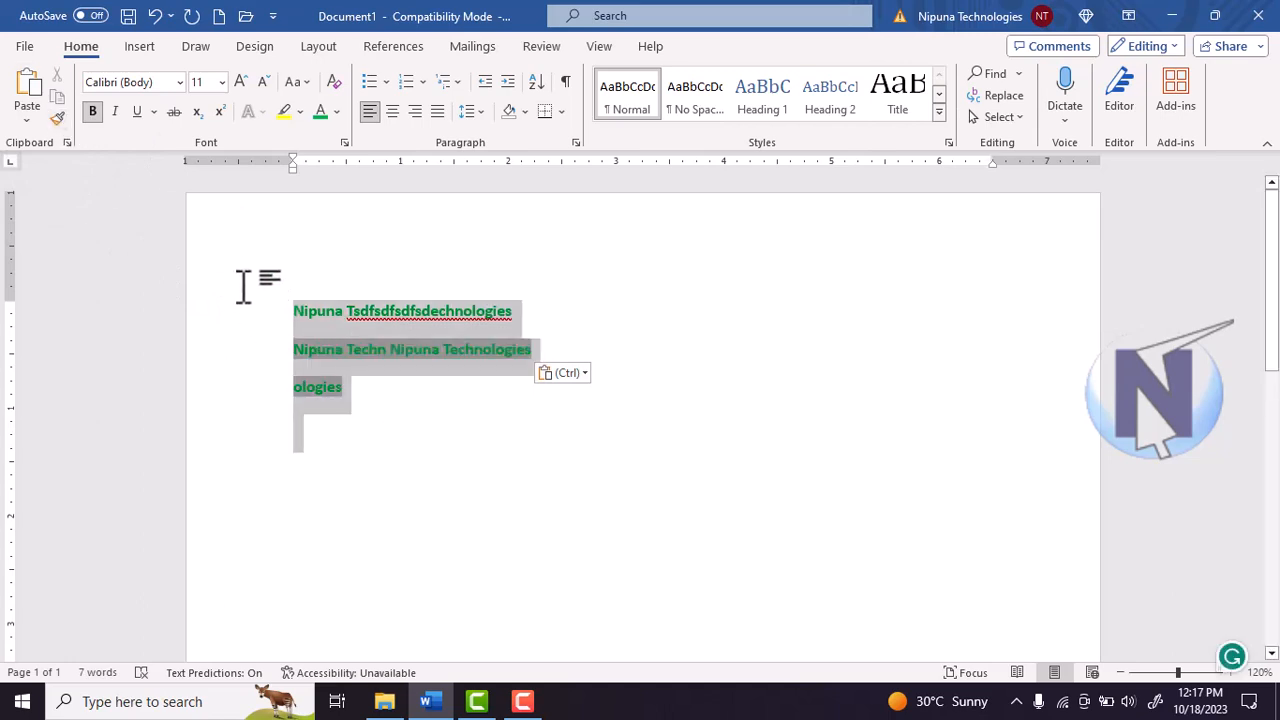
{"action": "key", "text": "Delete"}
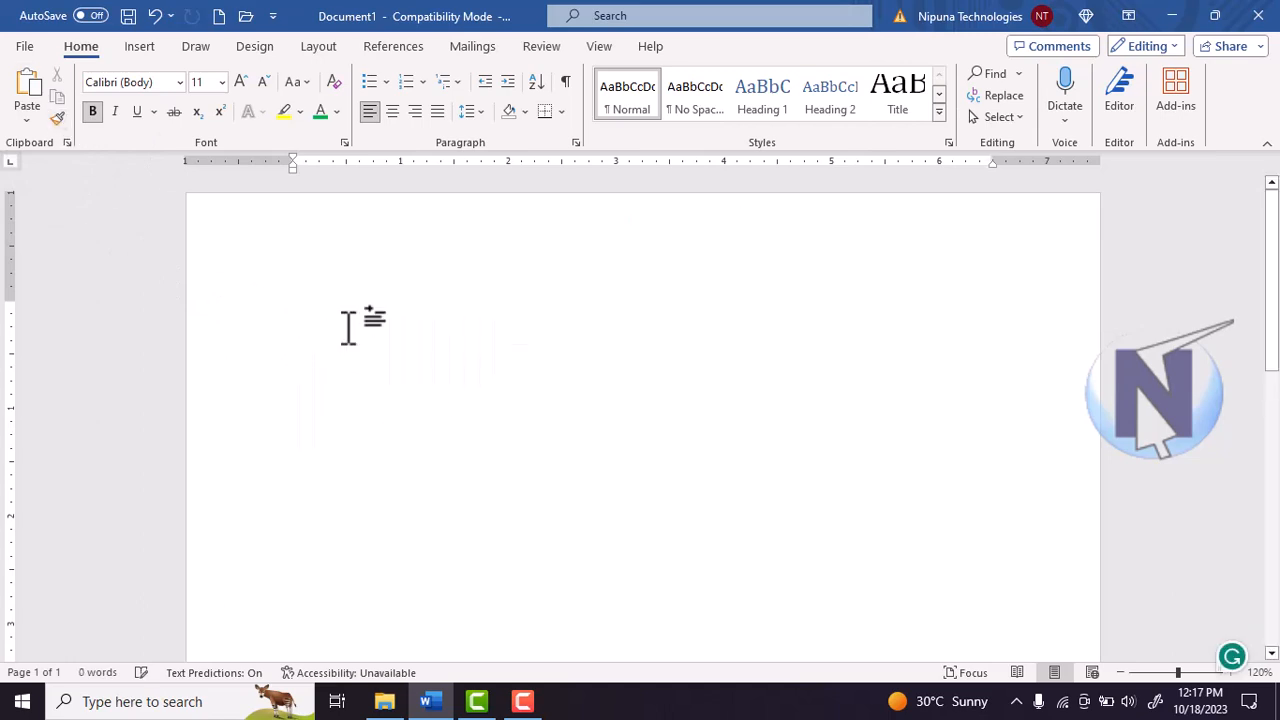
Step: Look at the default paste settings and the Quick Access Toolbar customization options, and close the options without saving
{"action": "left_click", "coordinate": [27, 121]}
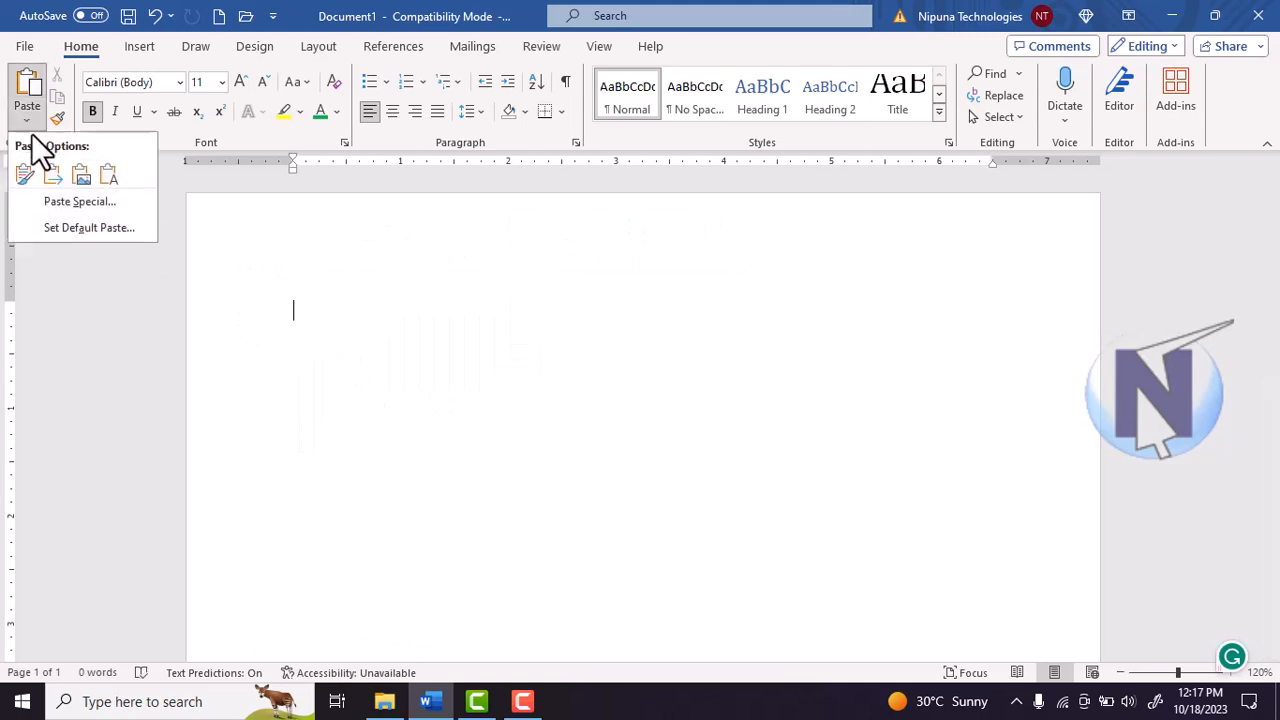
{"action": "left_click", "coordinate": [80, 227]}
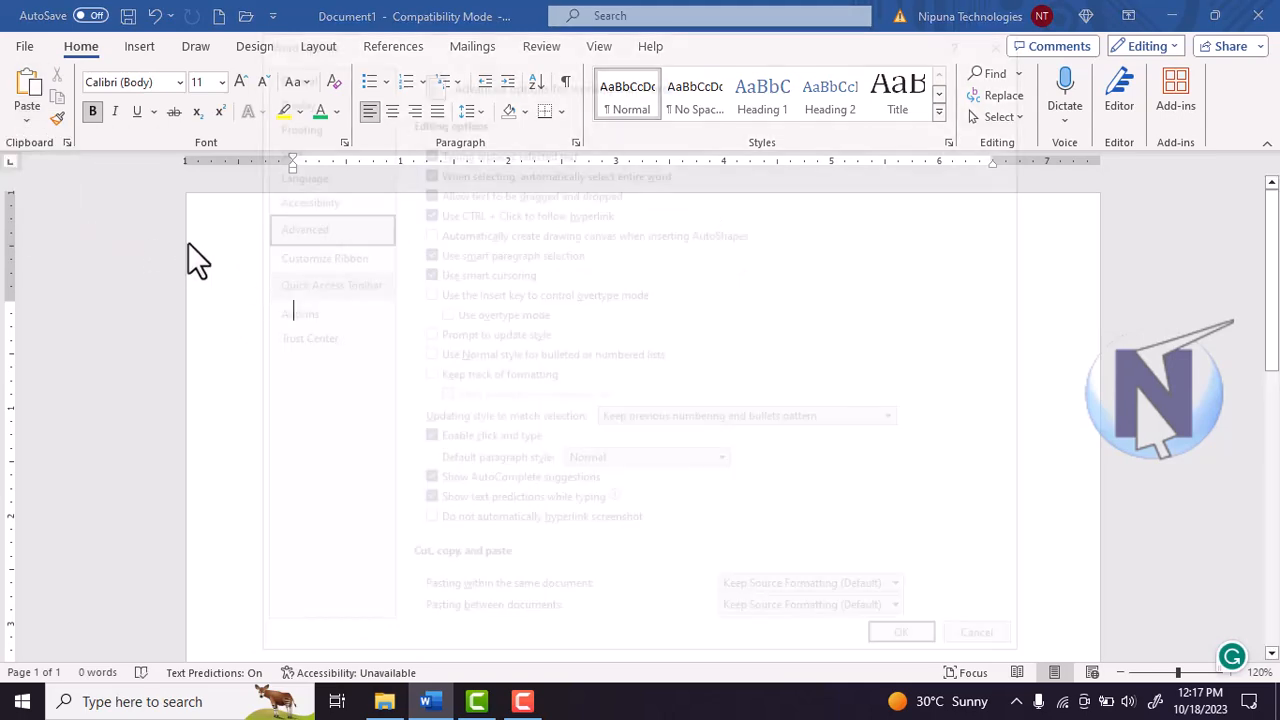
{"action": "left_click", "coordinate": [318, 283]}
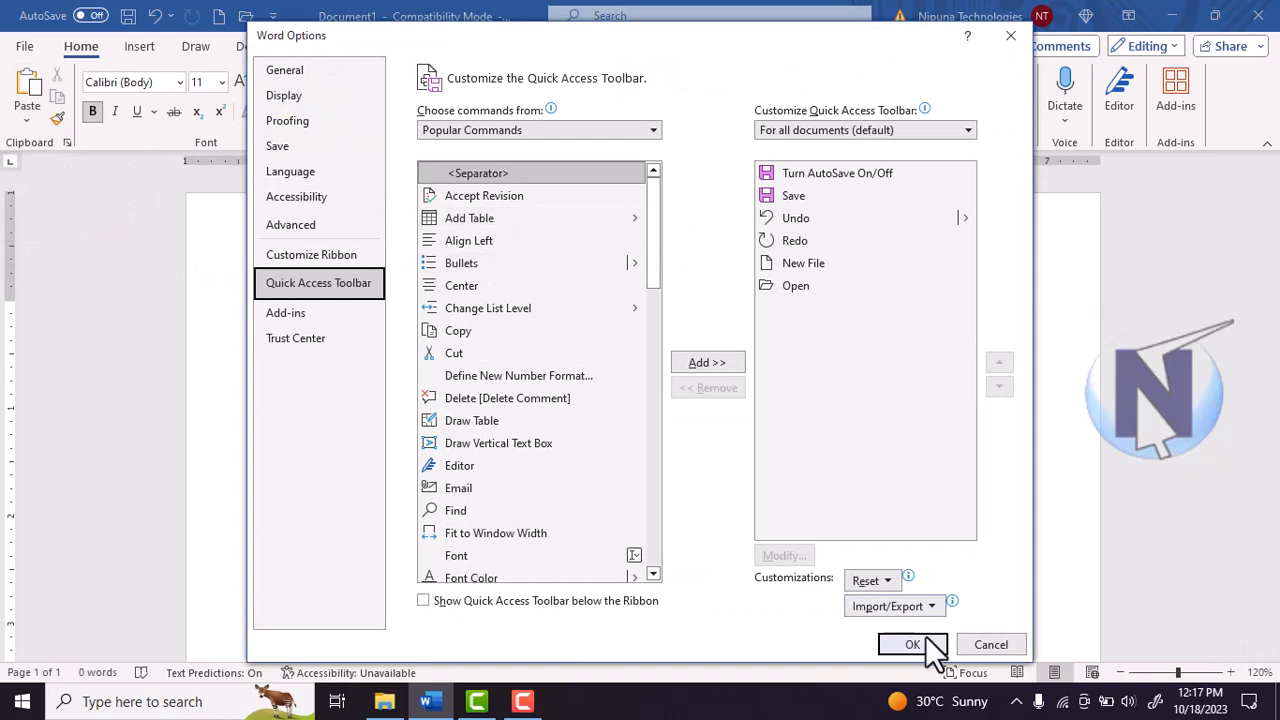
{"action": "left_click", "coordinate": [980, 645]}
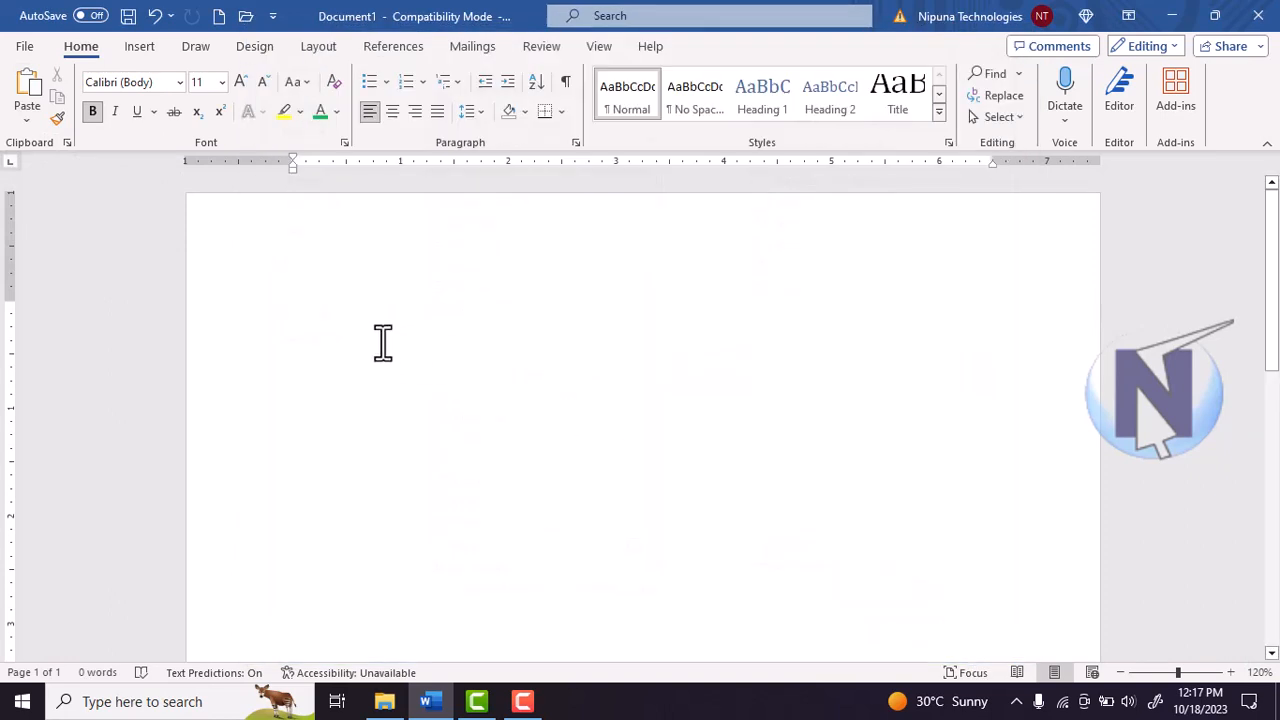